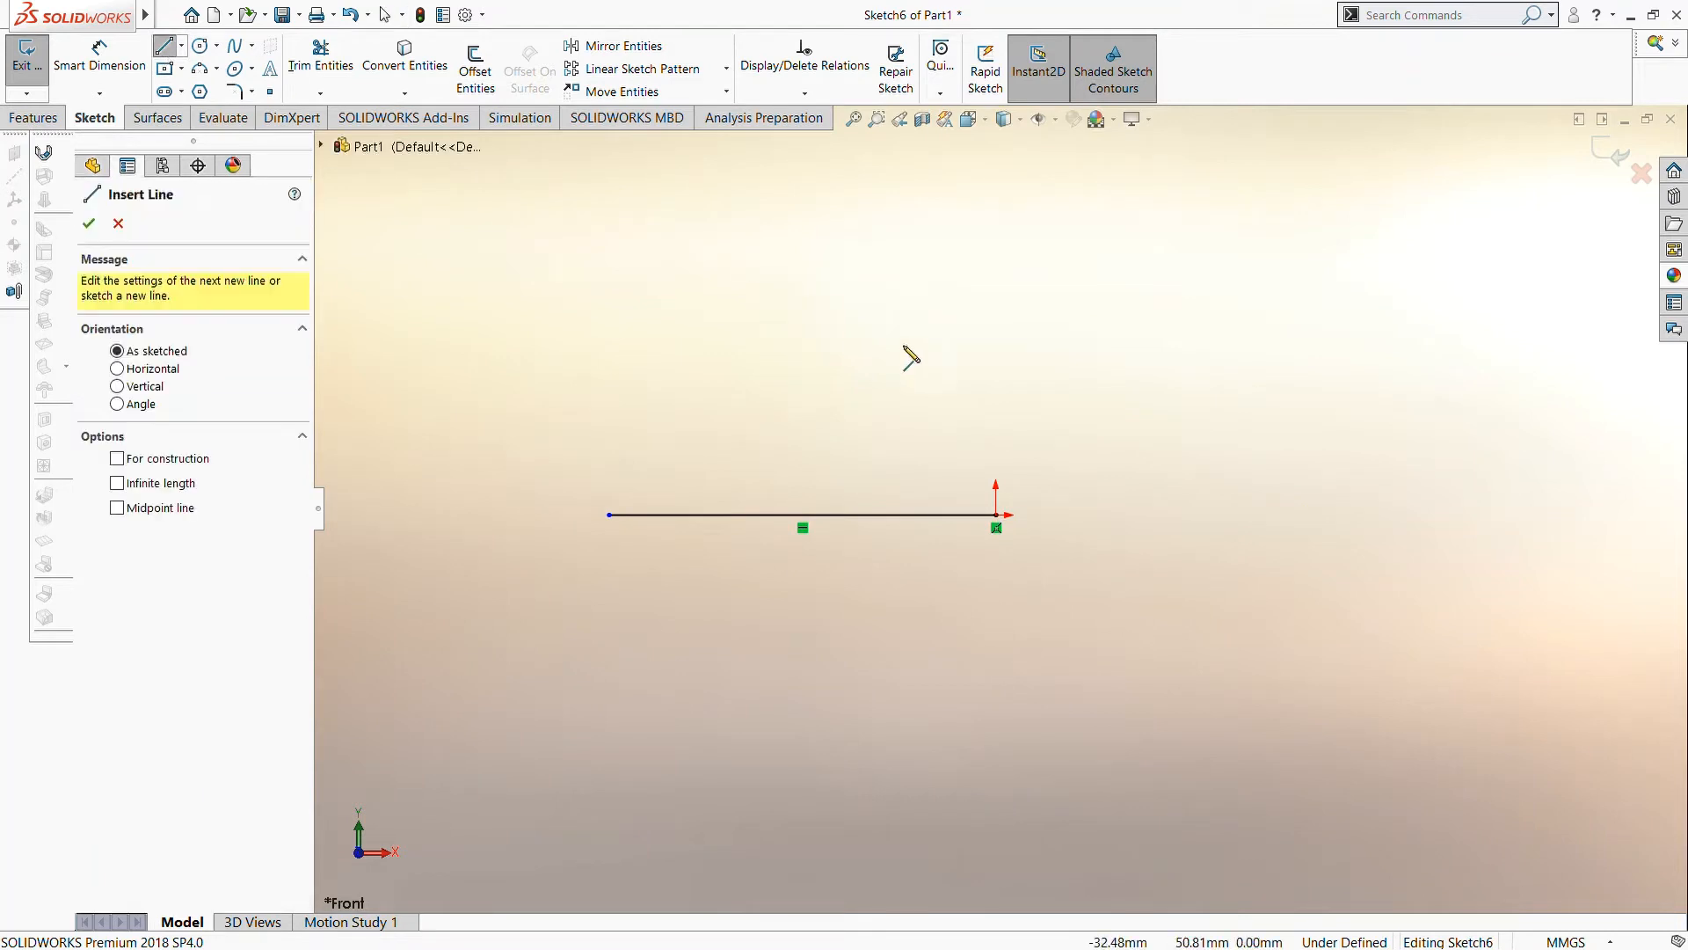
- Sketch the profile's near-horizontal lower edge starting about 25 mm above the origin, ending in a stepped-down end block on the far side
left_click(996, 427)
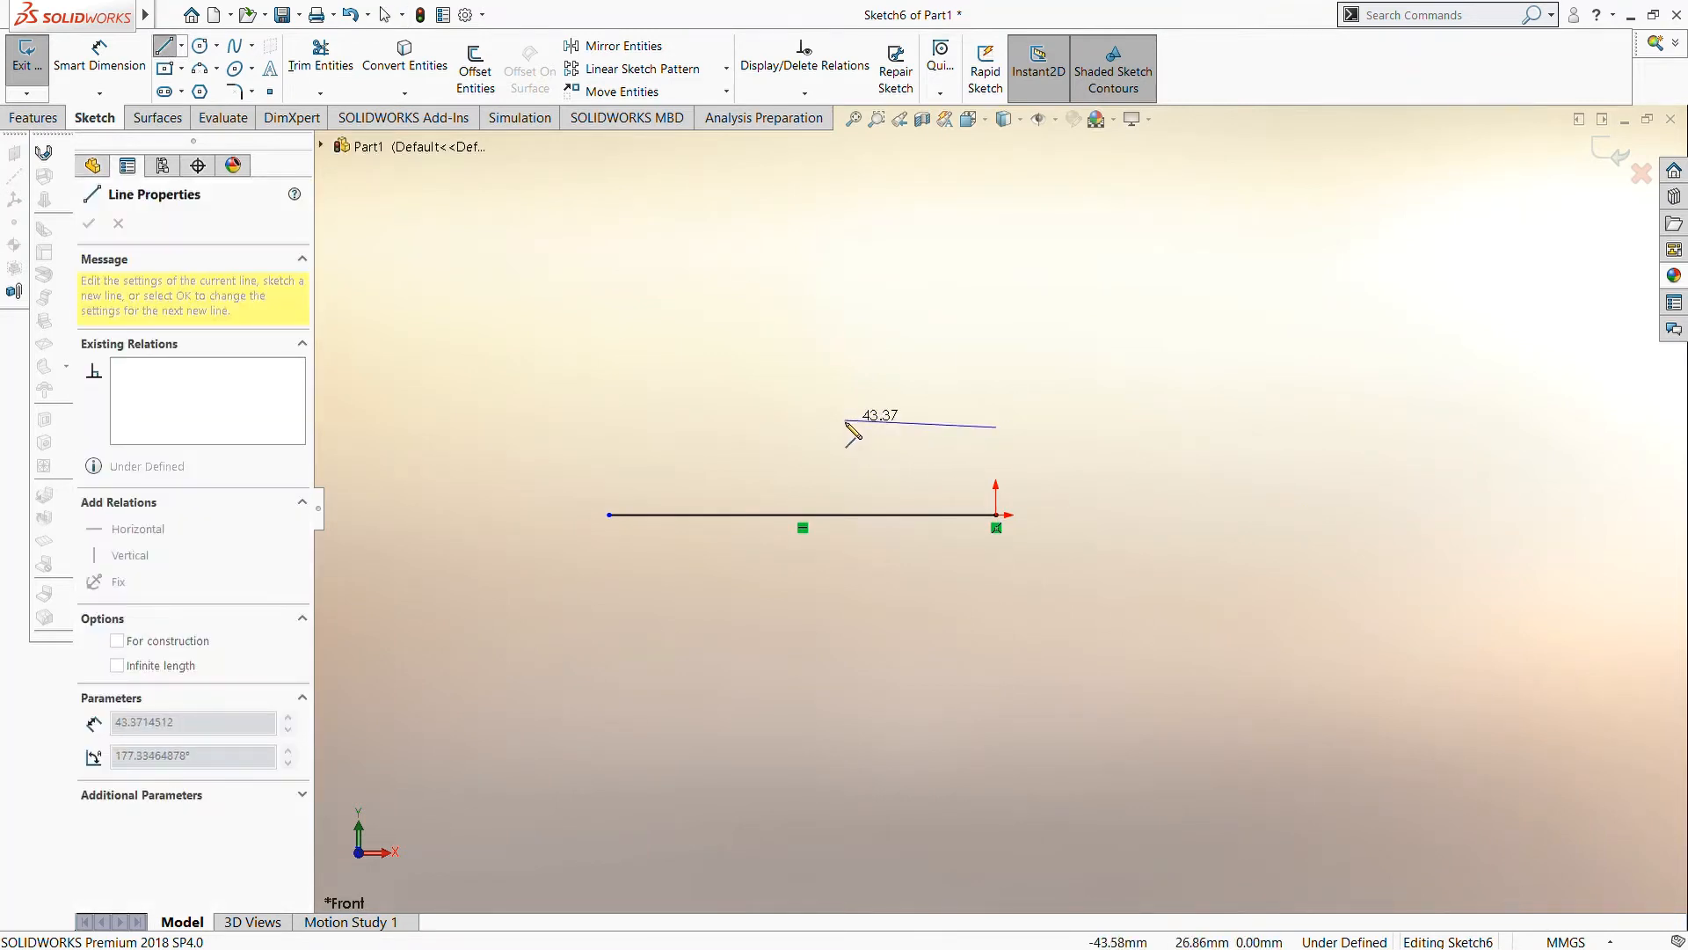
left_click(736, 421)
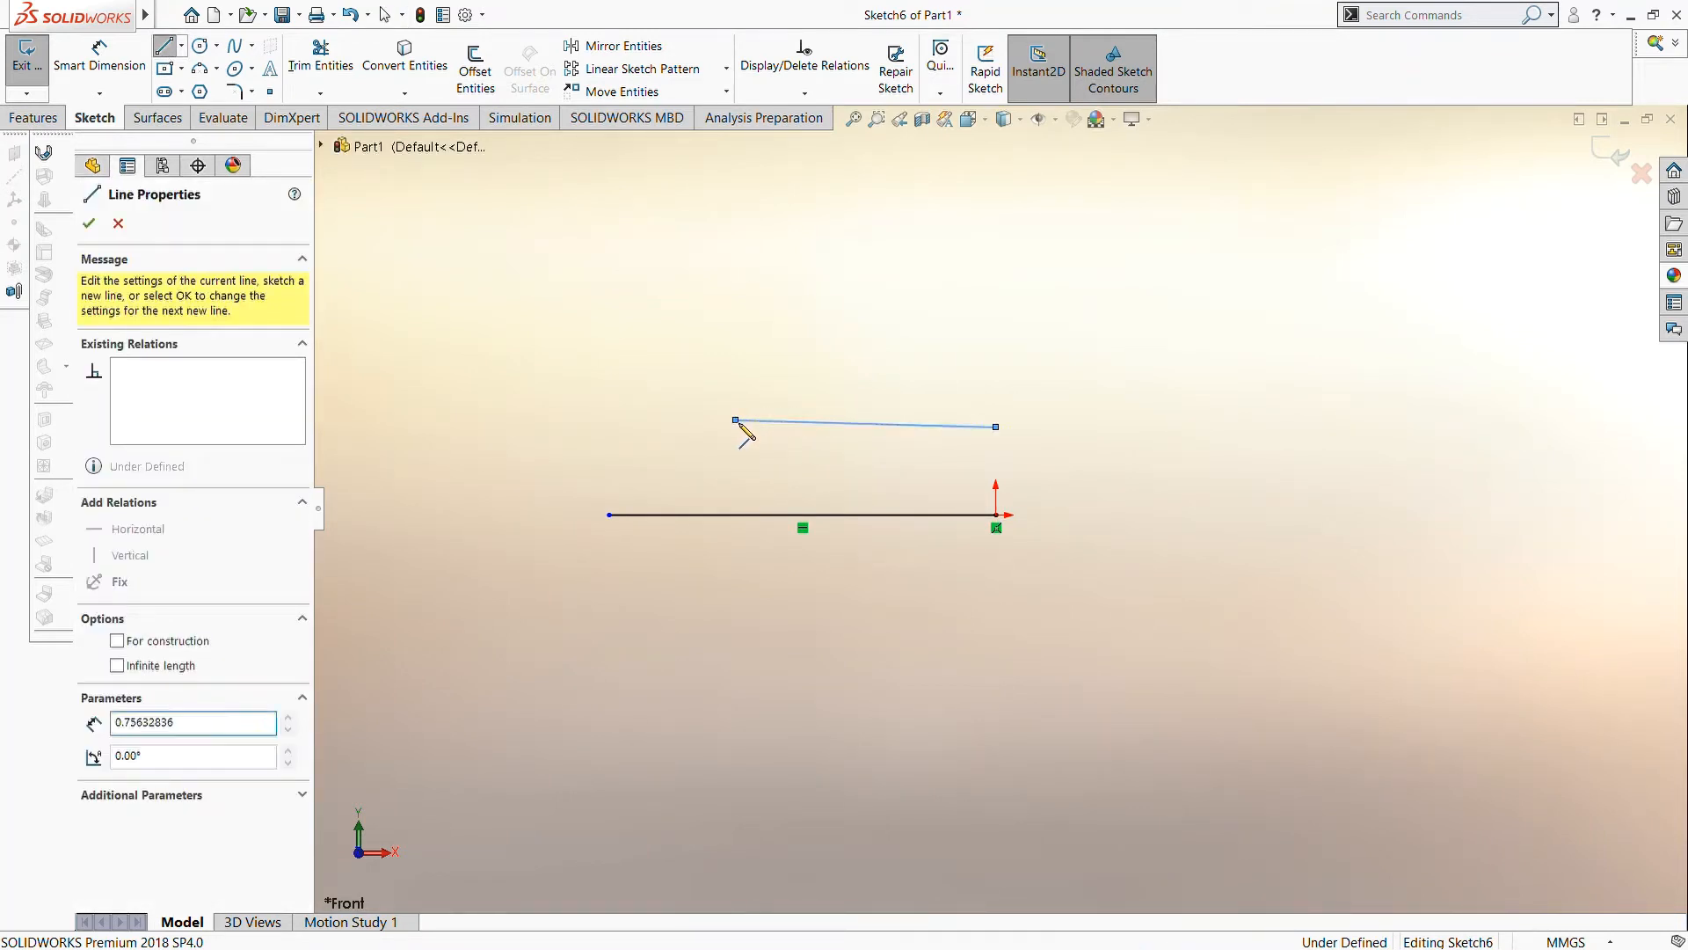
left_click(735, 459)
left_click(654, 459)
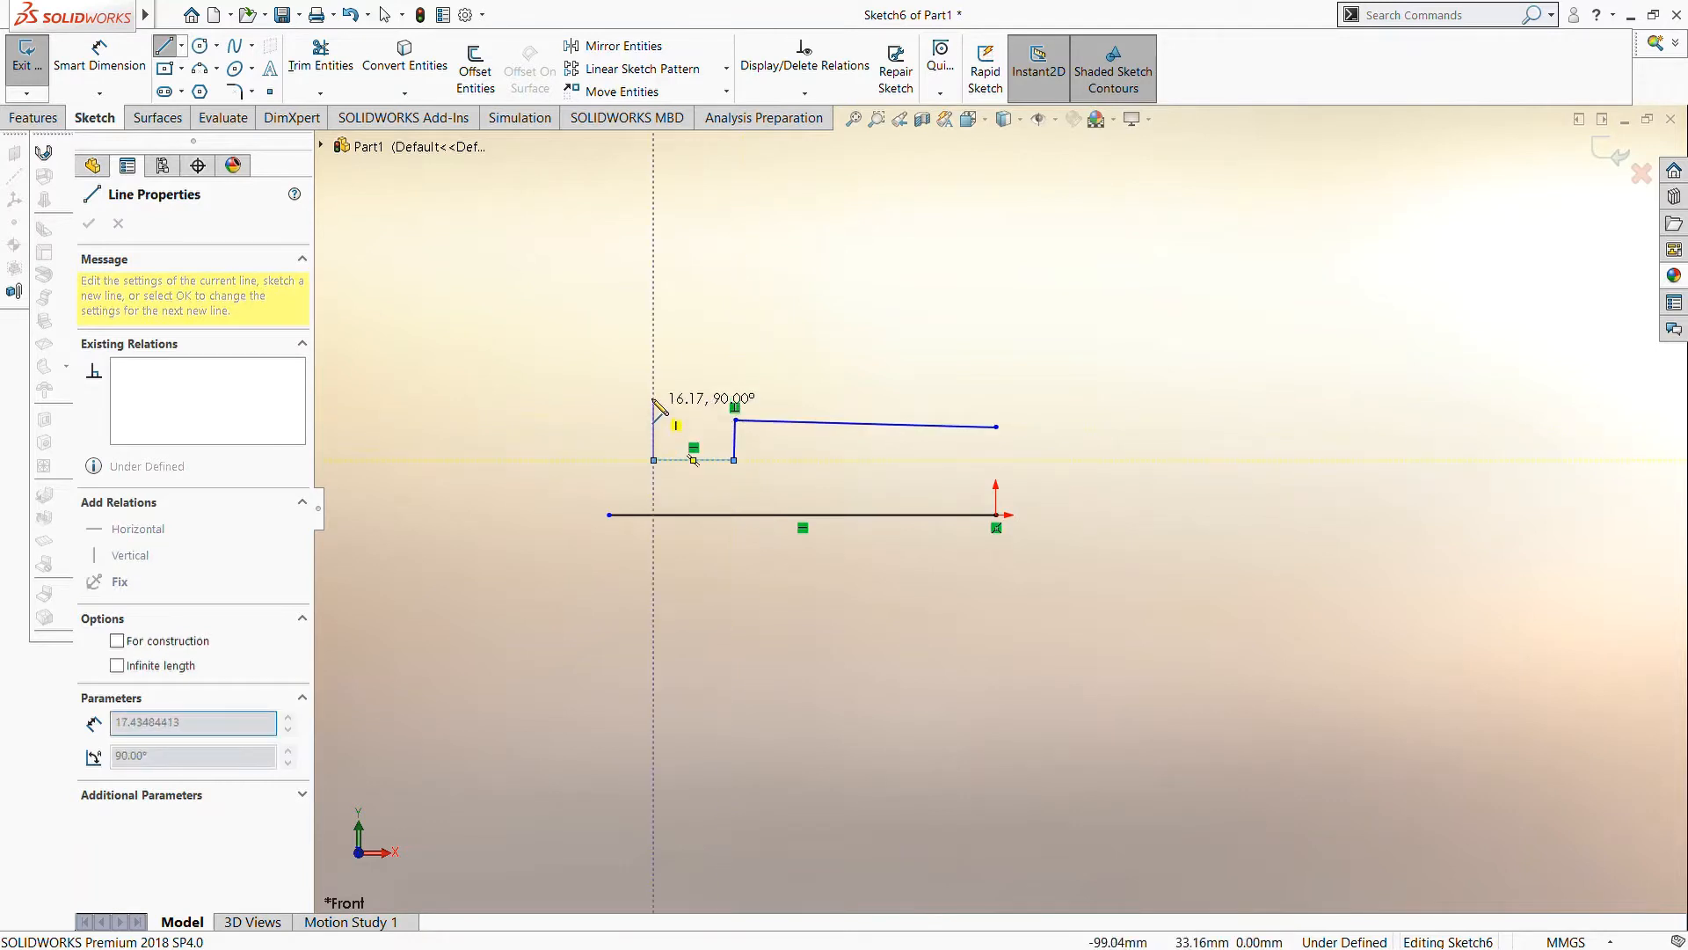
left_click(653, 388)
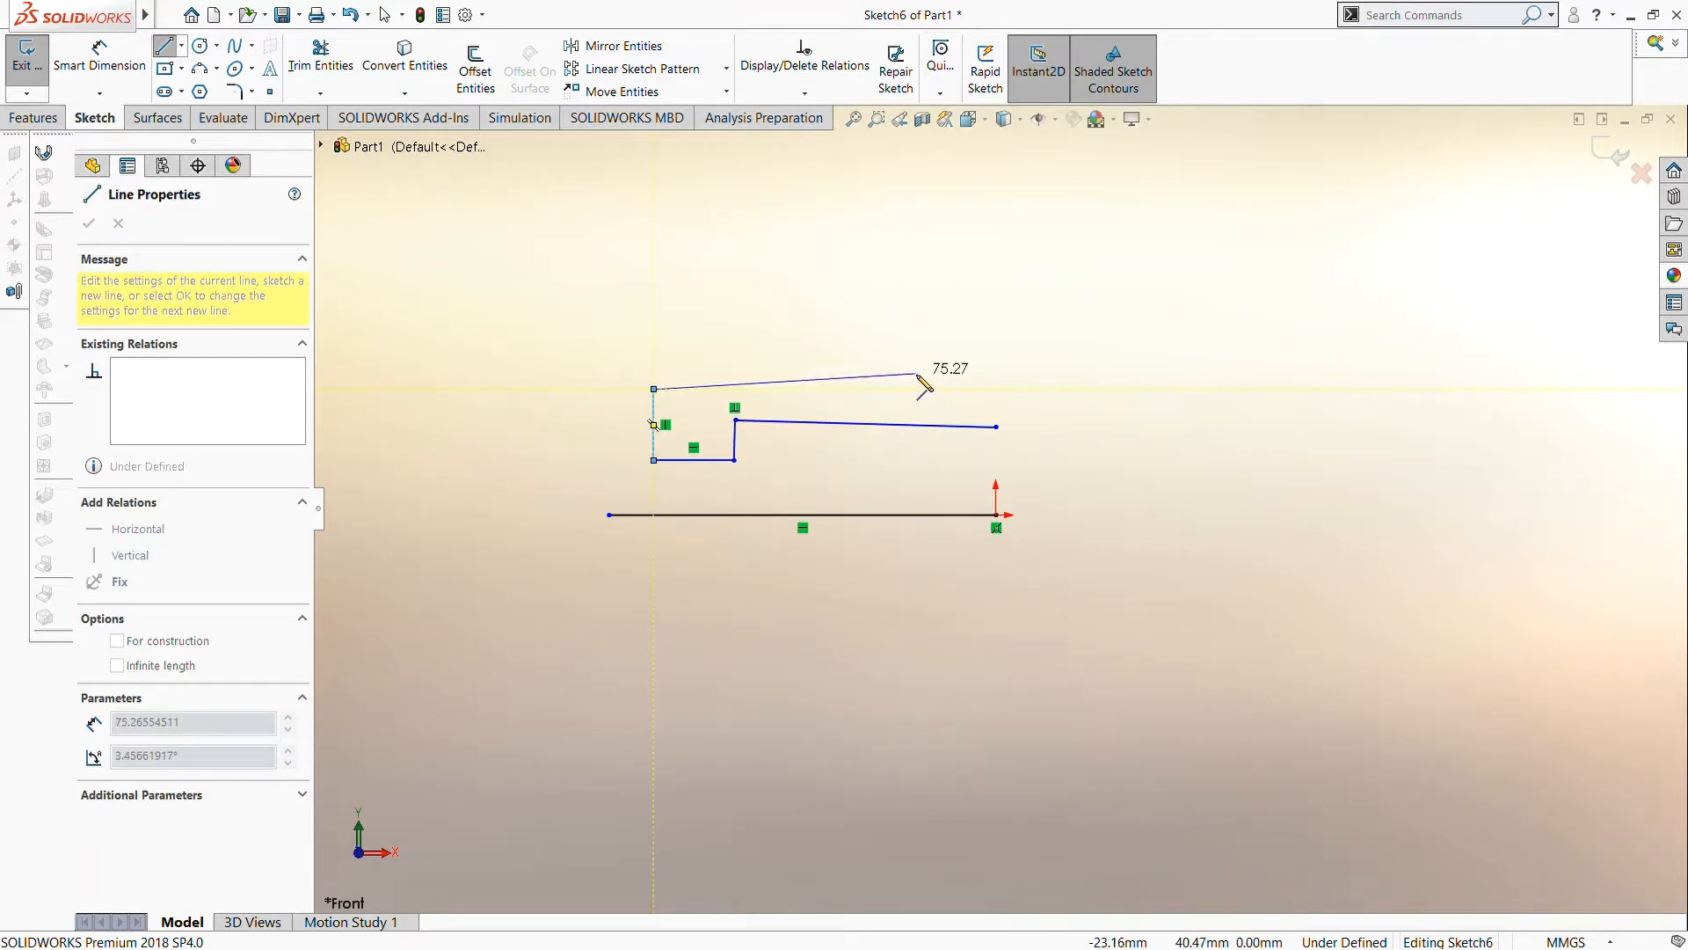
- Continue the profile from the end block with a sloped edge about 75 mm long, a vertical wall and a thin horizontal flange pointing left
left_click(915, 373)
left_click(916, 285)
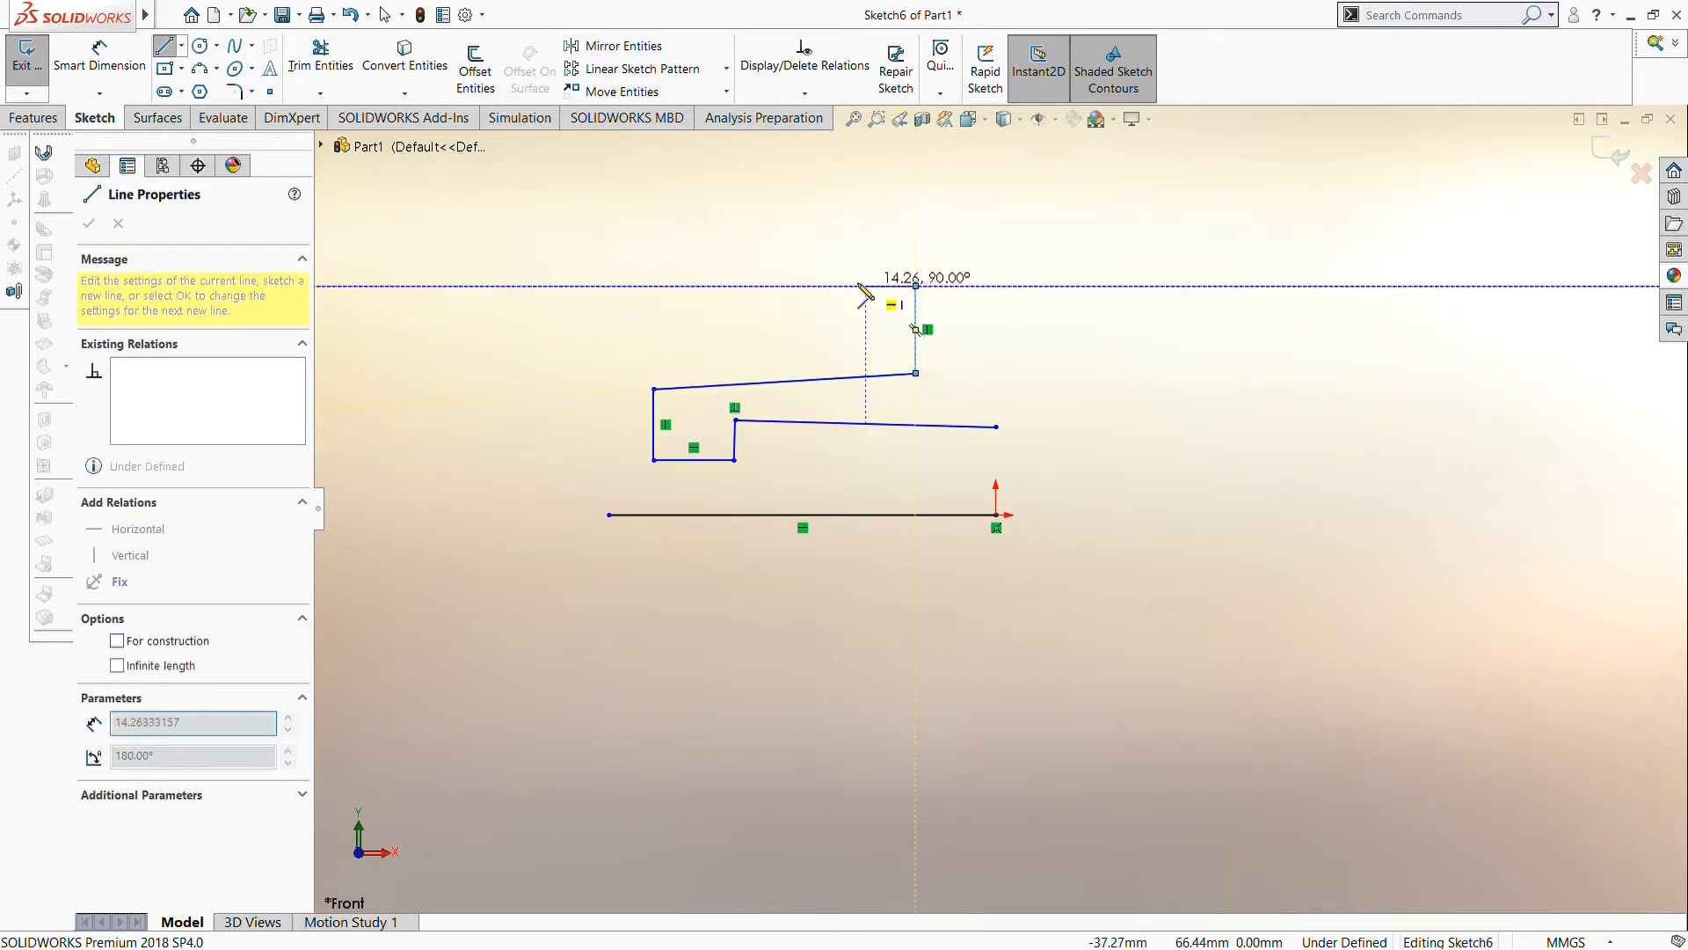
left_click(784, 285)
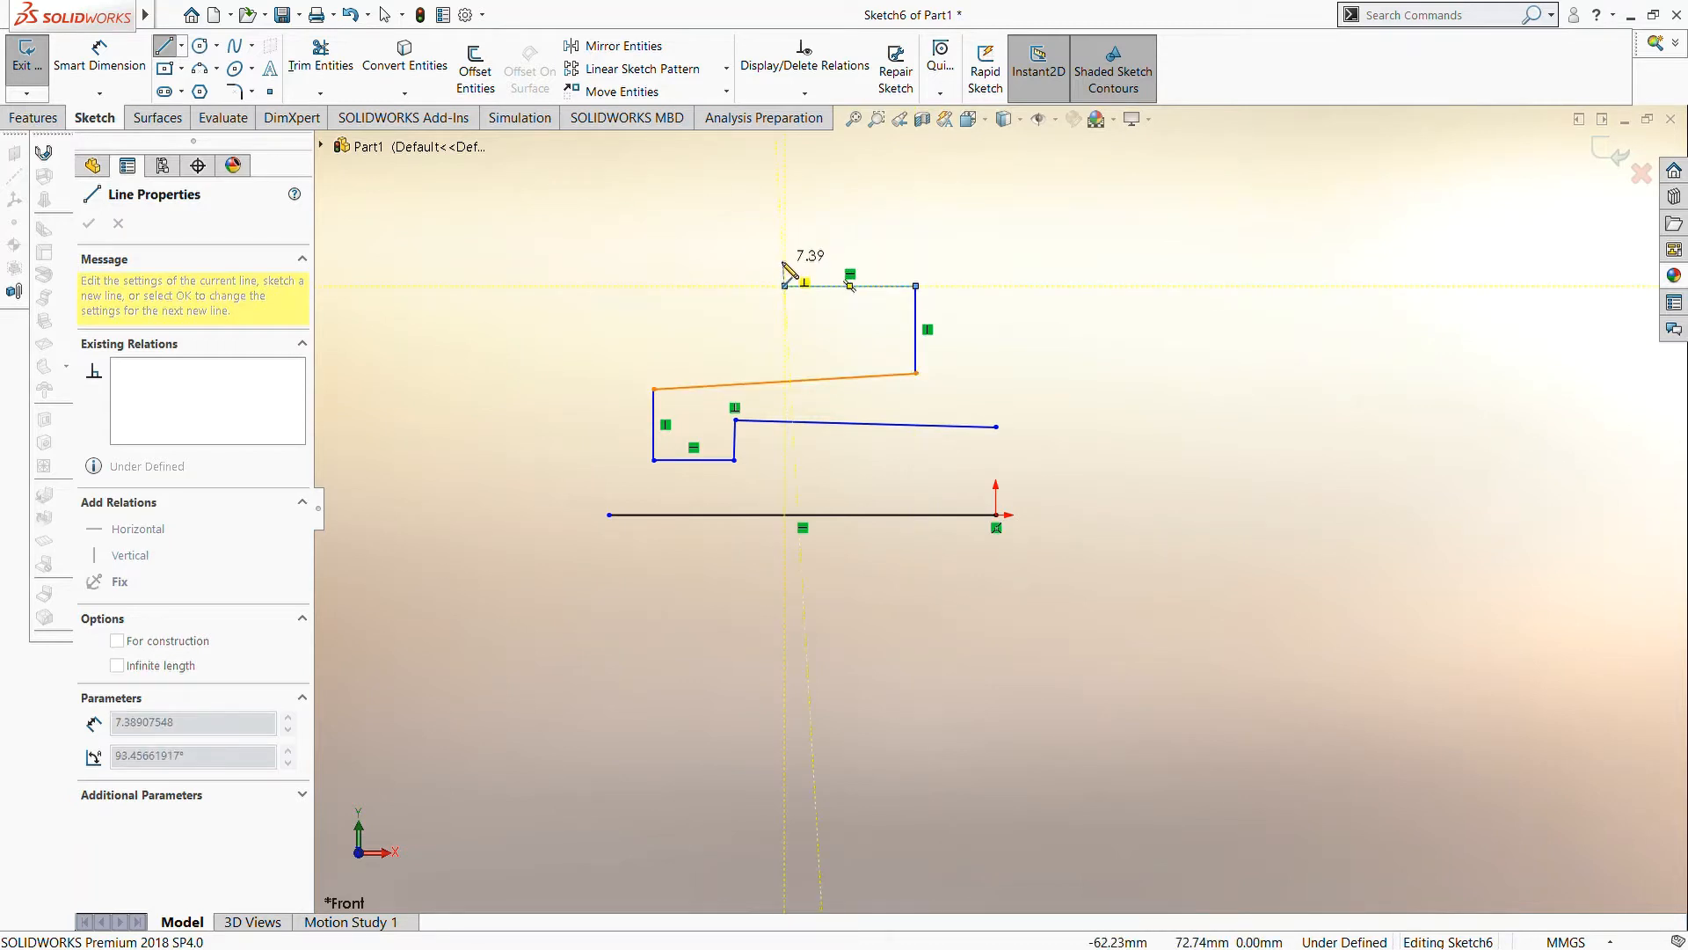
left_click(785, 259)
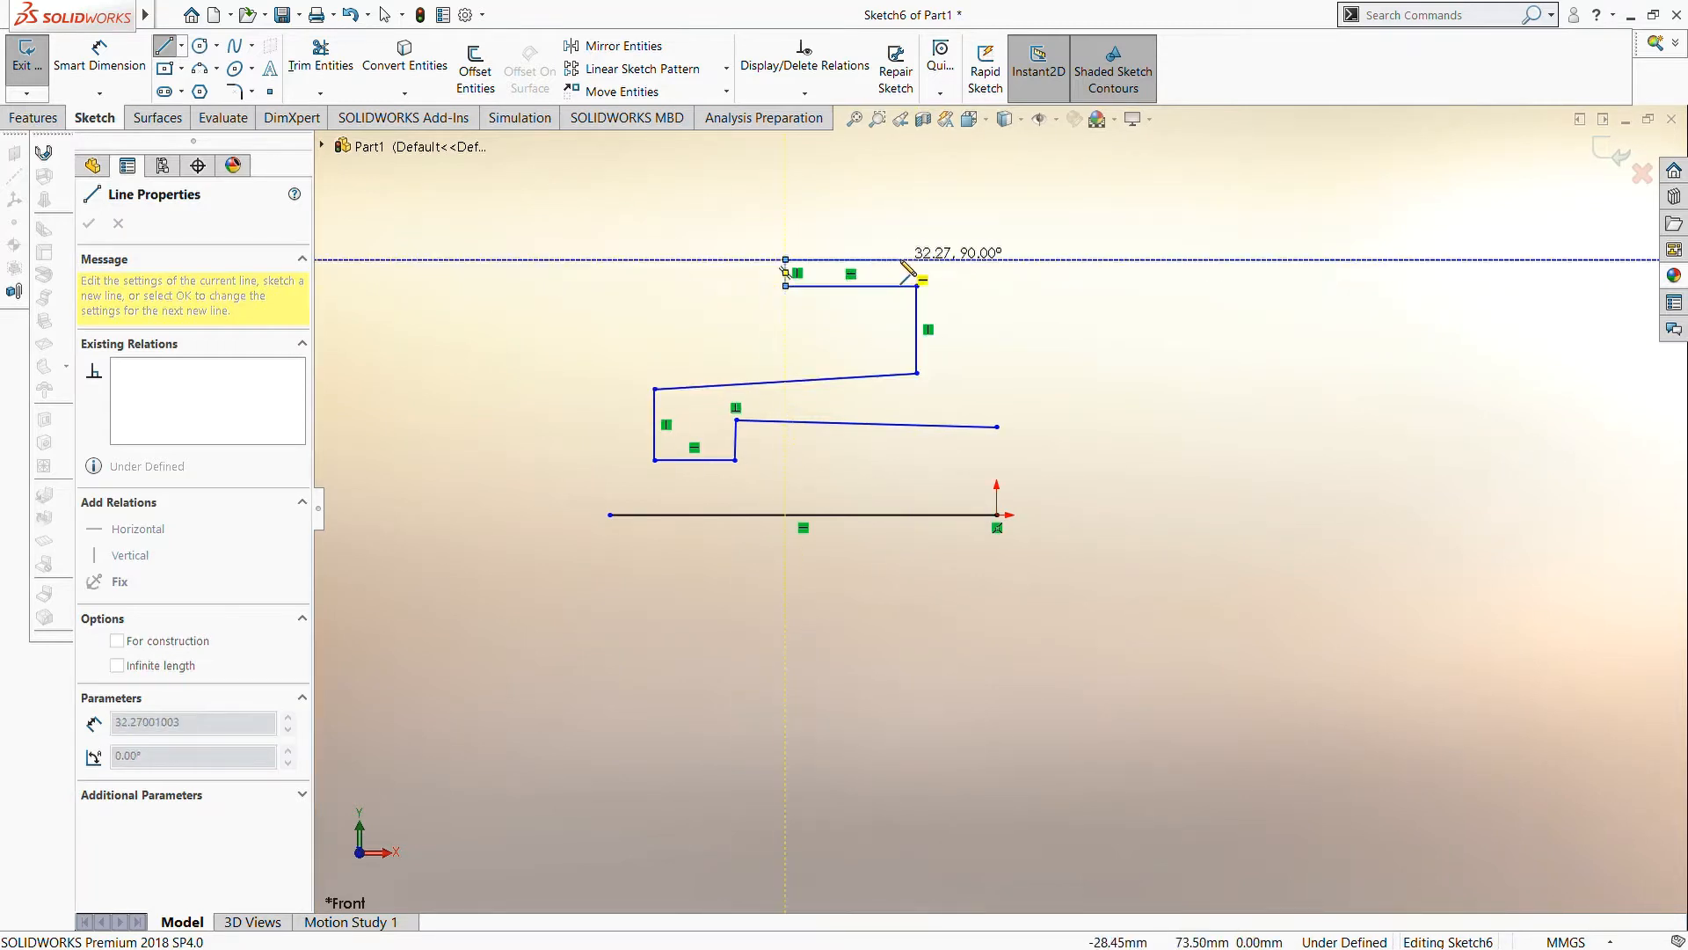
left_click(921, 260)
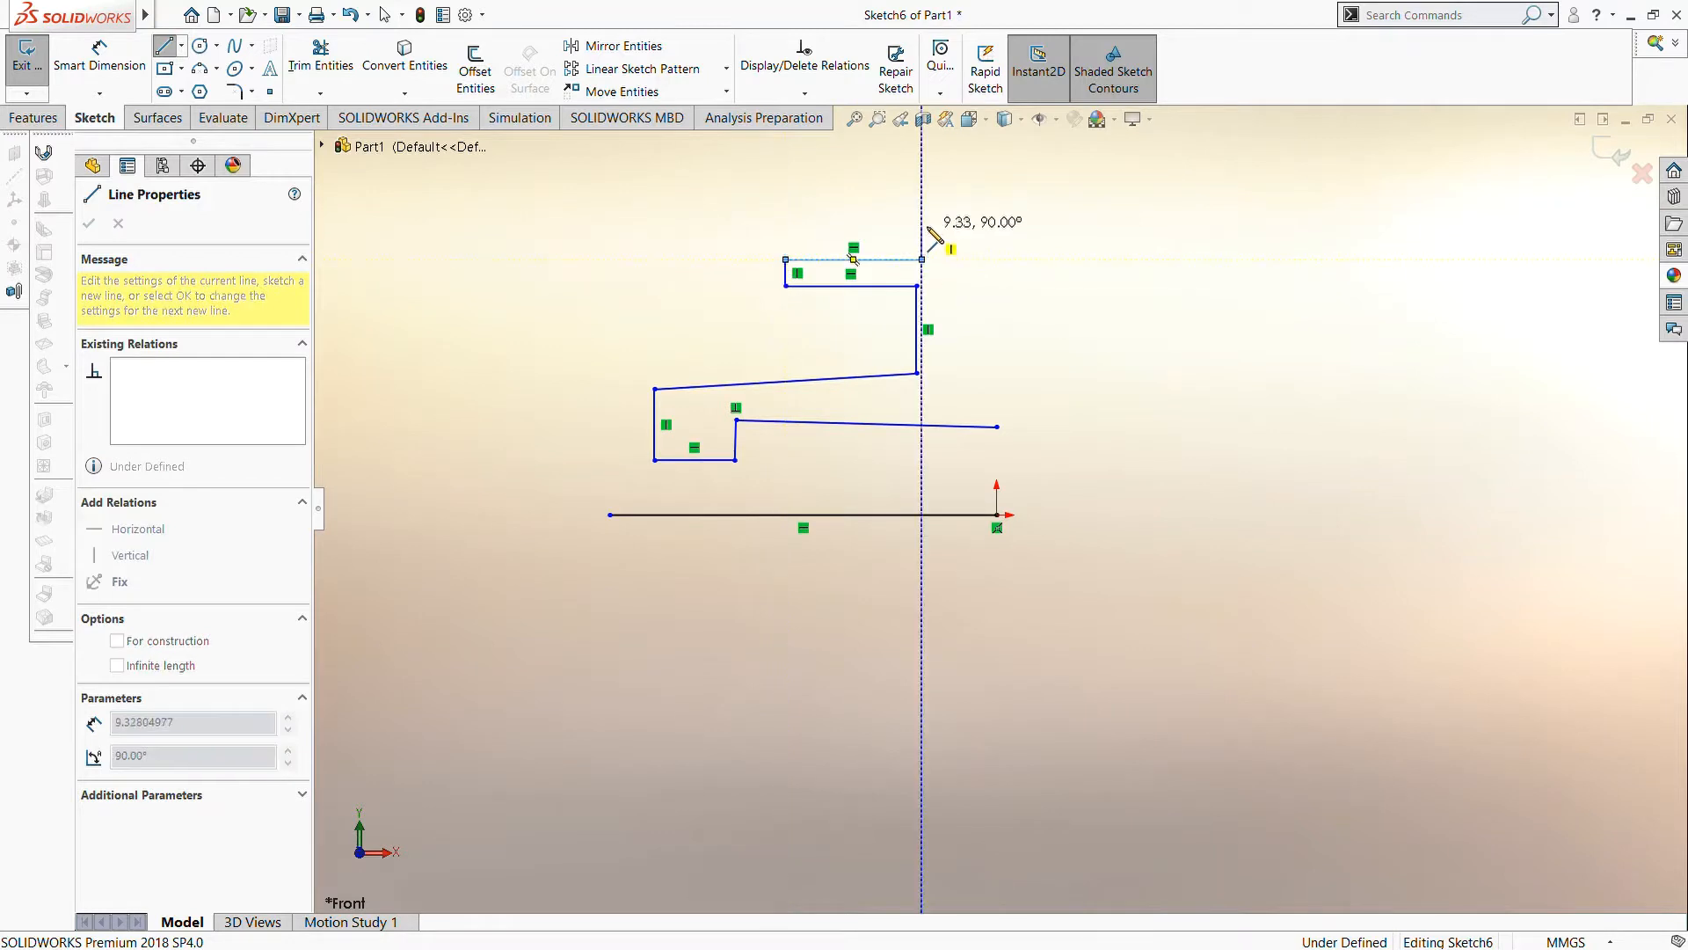
- Close the profile with a narrow upright above the flange, a long vertical right edge and two sloped edges back to the start point
left_click(921, 209)
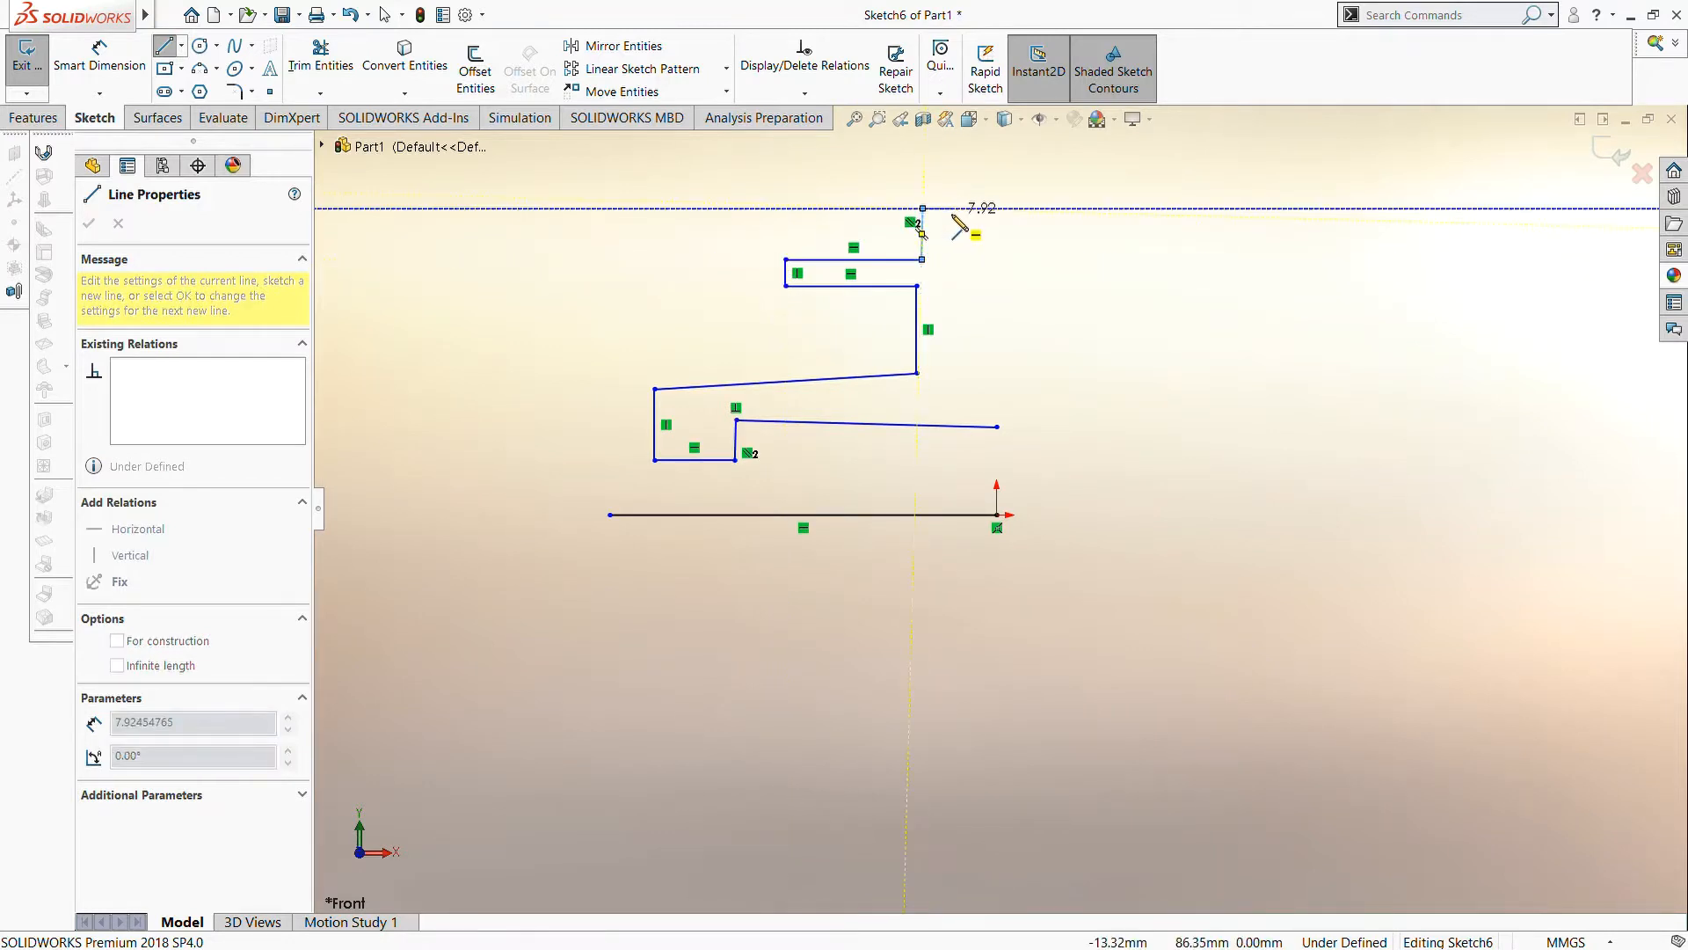
left_click(947, 208)
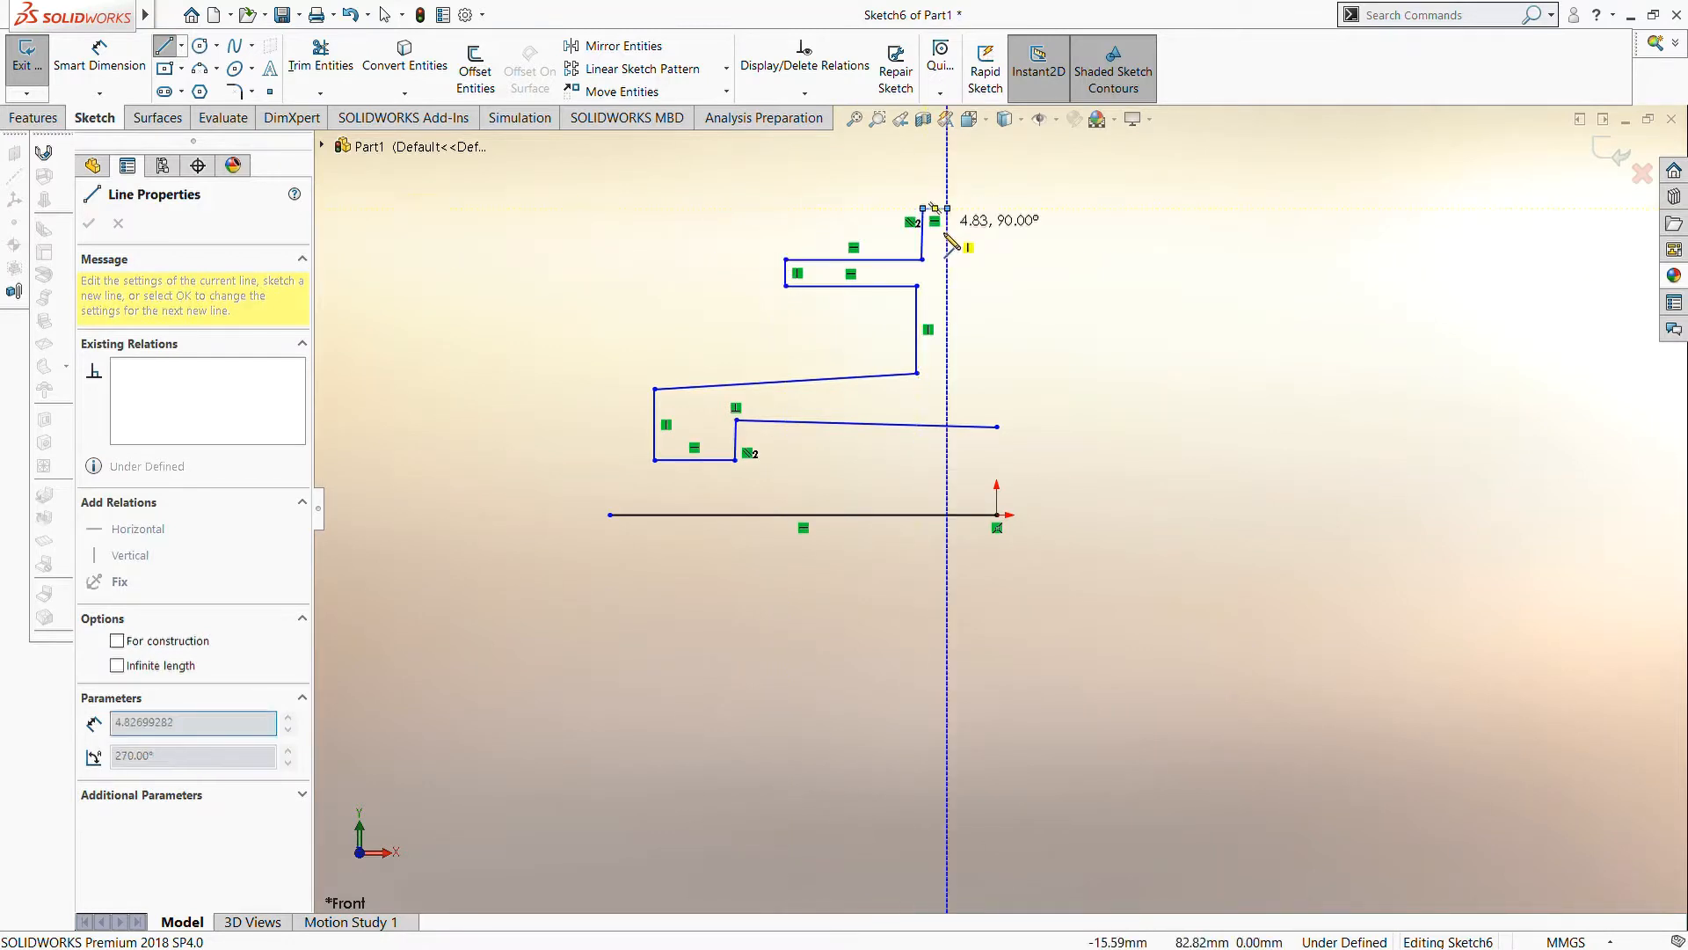
left_click(947, 359)
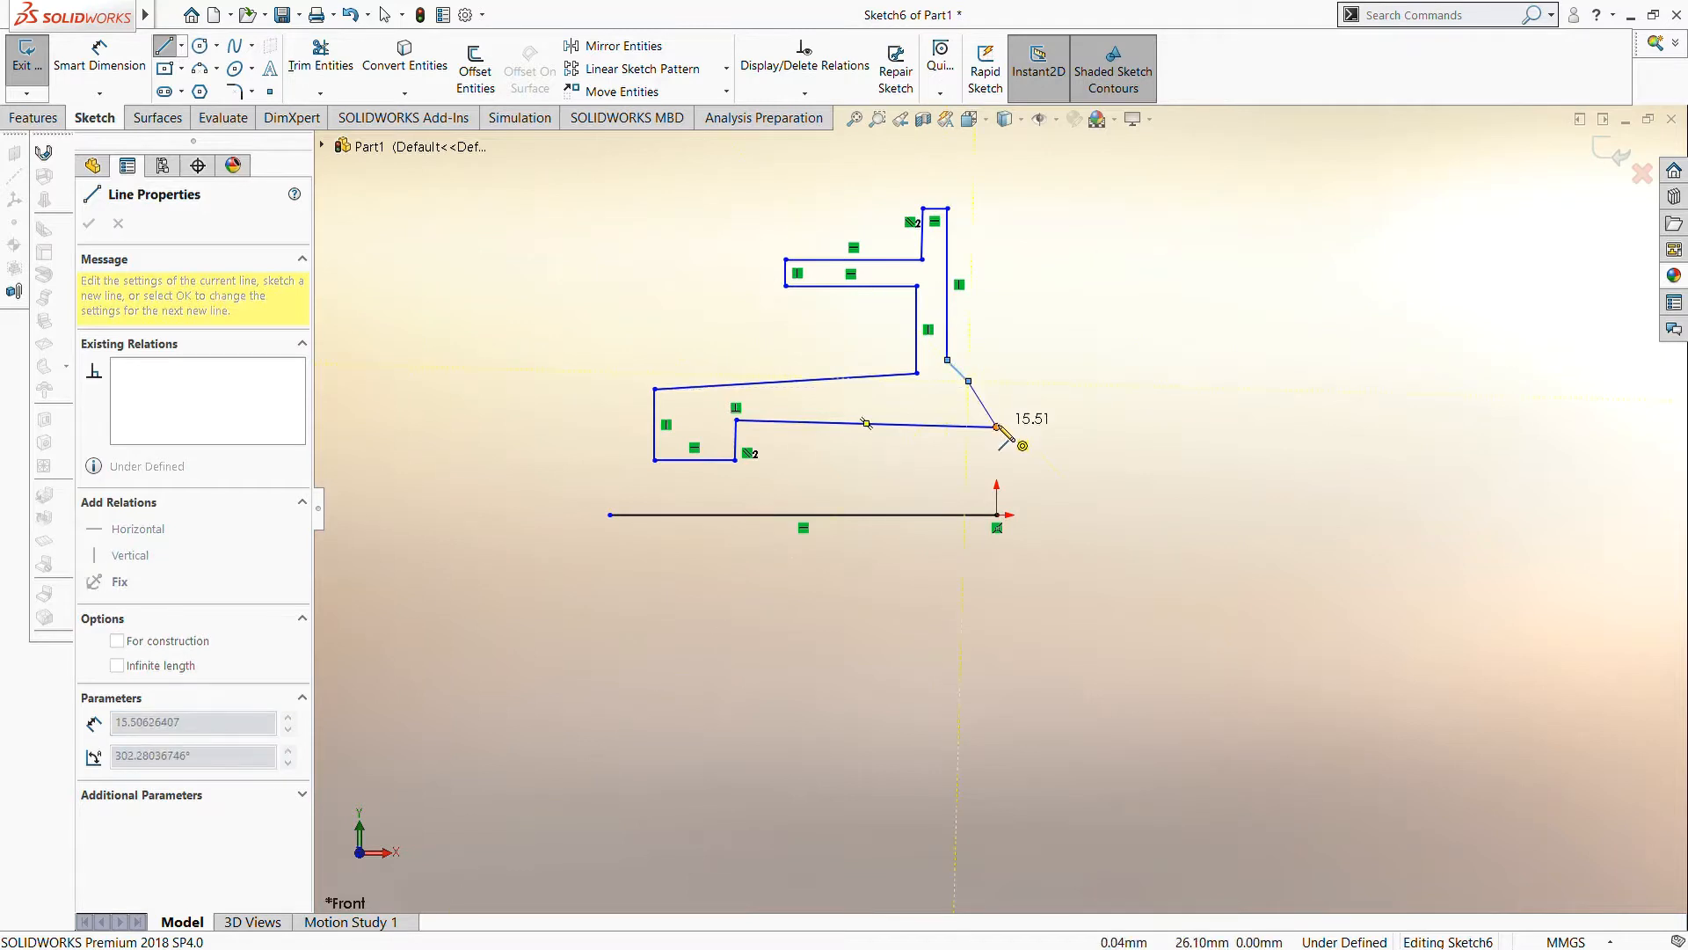
left_click(998, 427)
key("Escape")
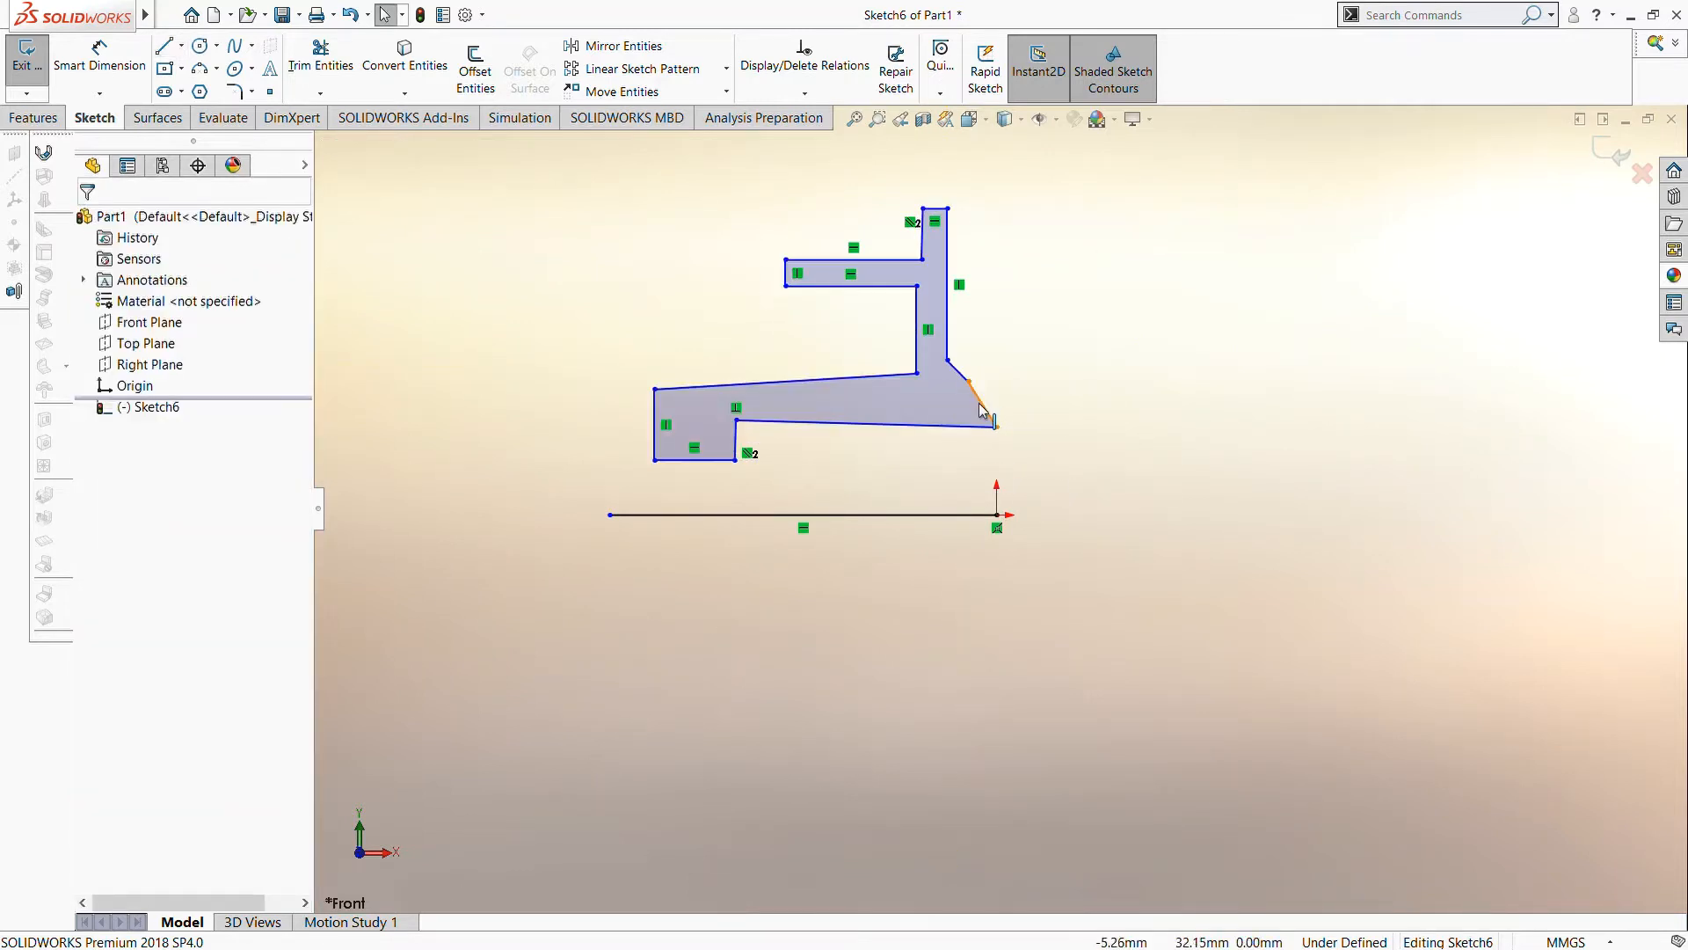
- Apply a Vertical relation to the sloped edge at the profile's lower right corner
left_click(977, 409)
left_click(104, 472)
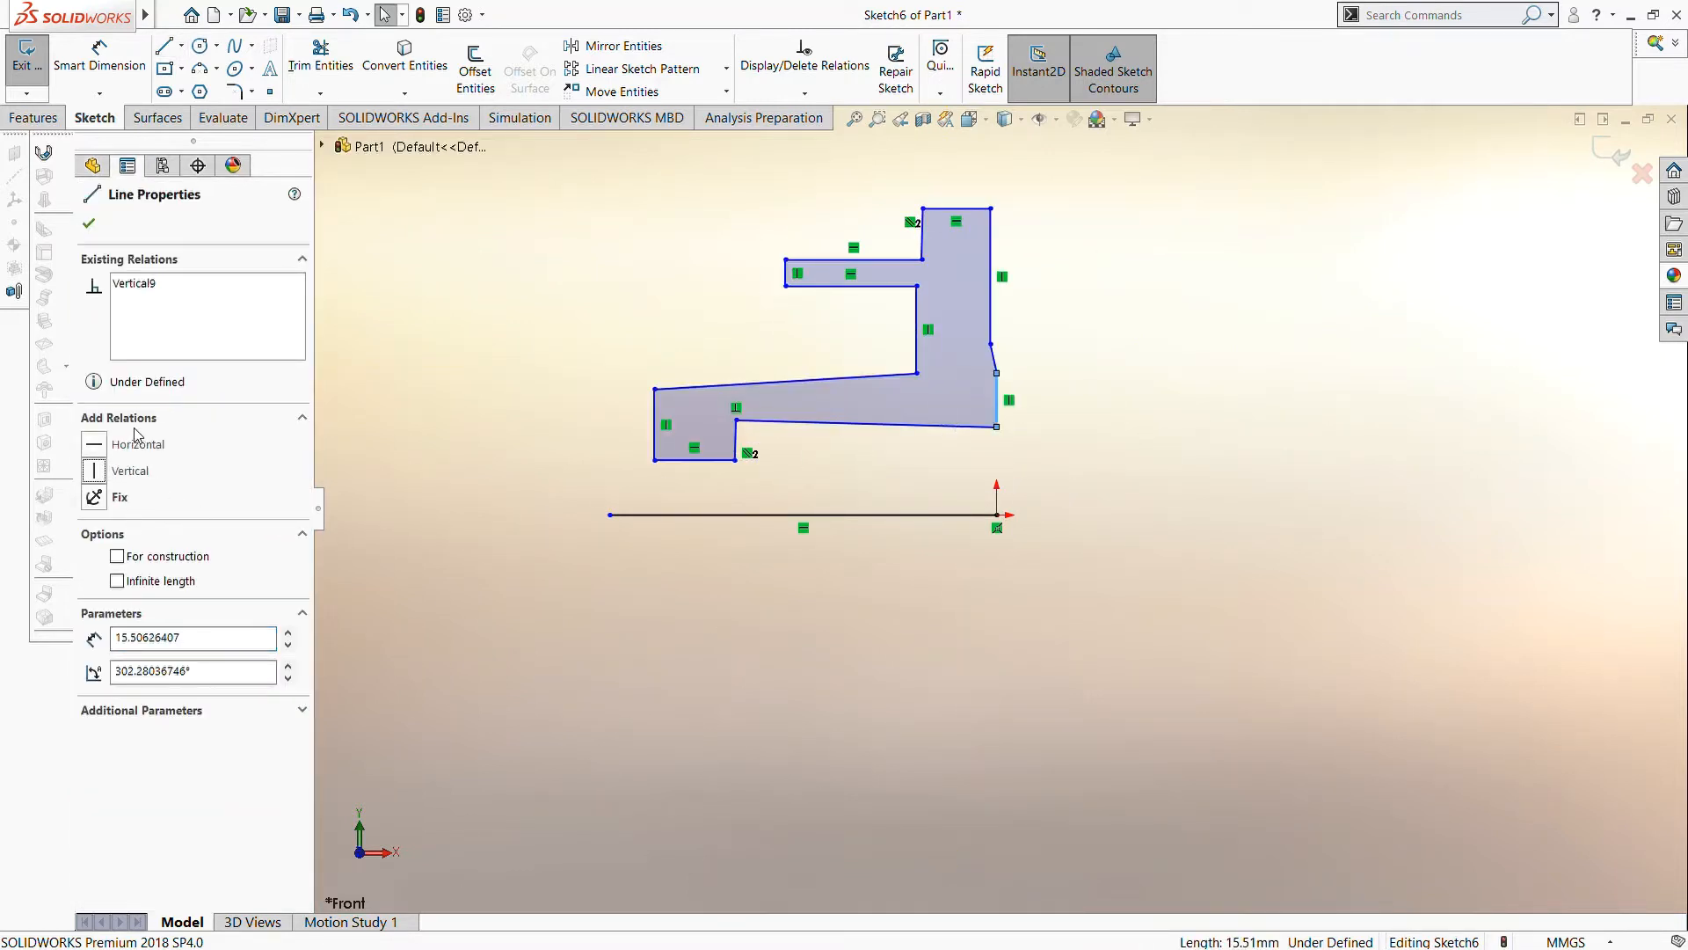
left_click(89, 224)
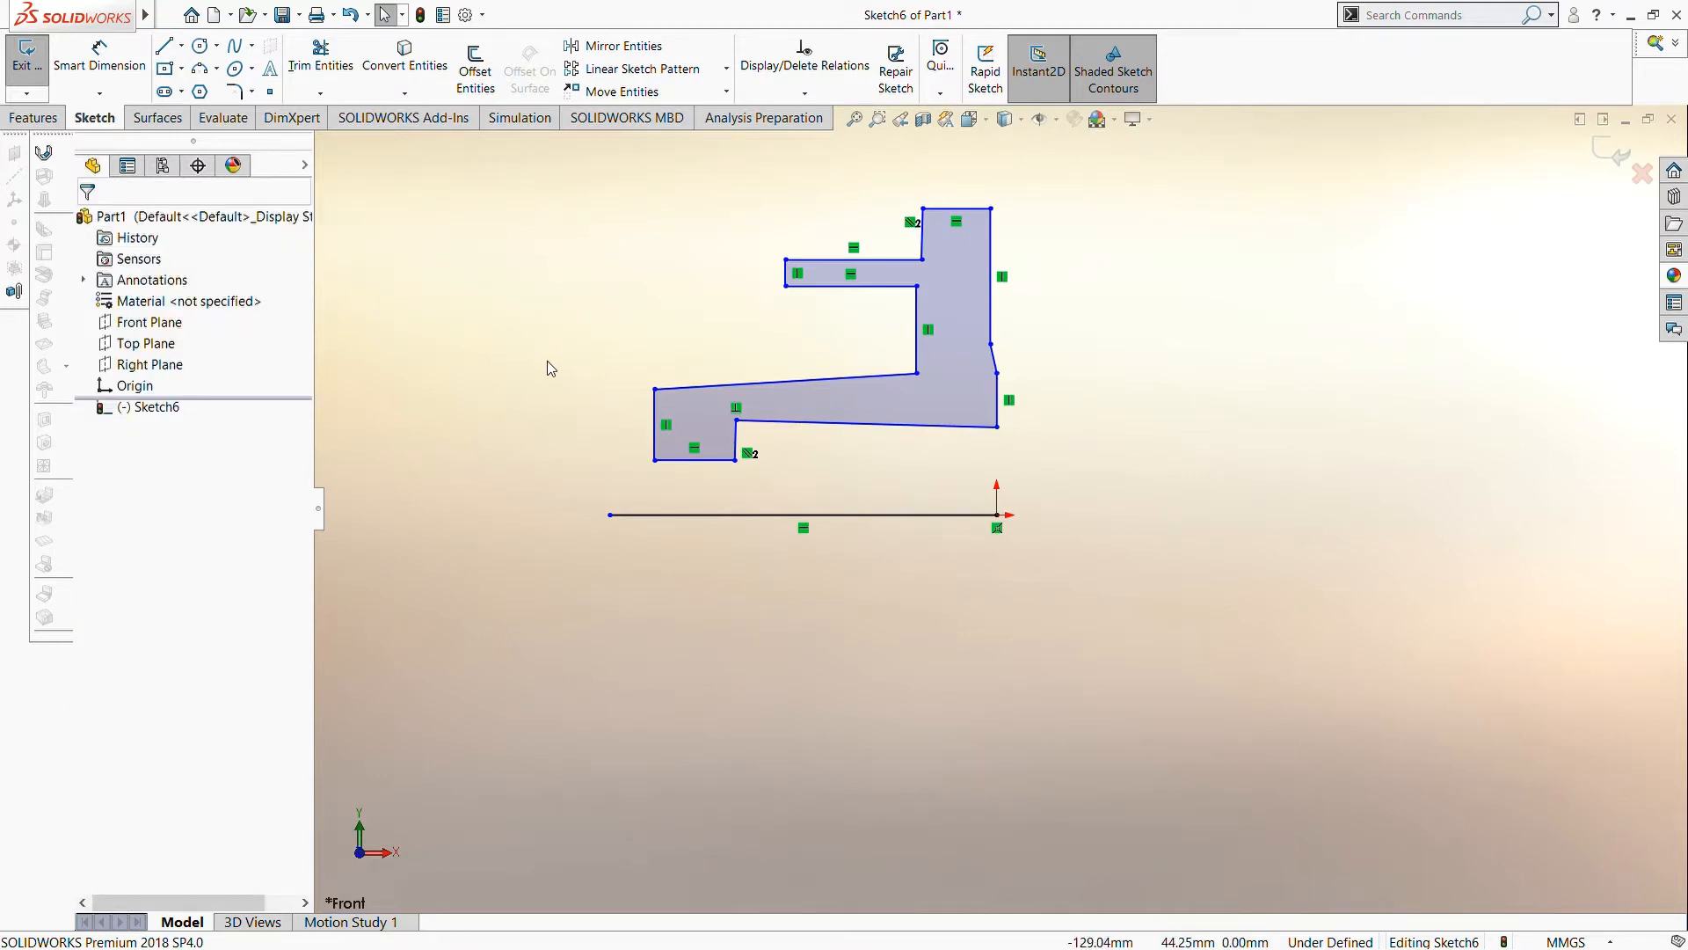
- Dimension the vertical distance between the profile's lower right corner and the origin as 15 mm
left_click(99, 54)
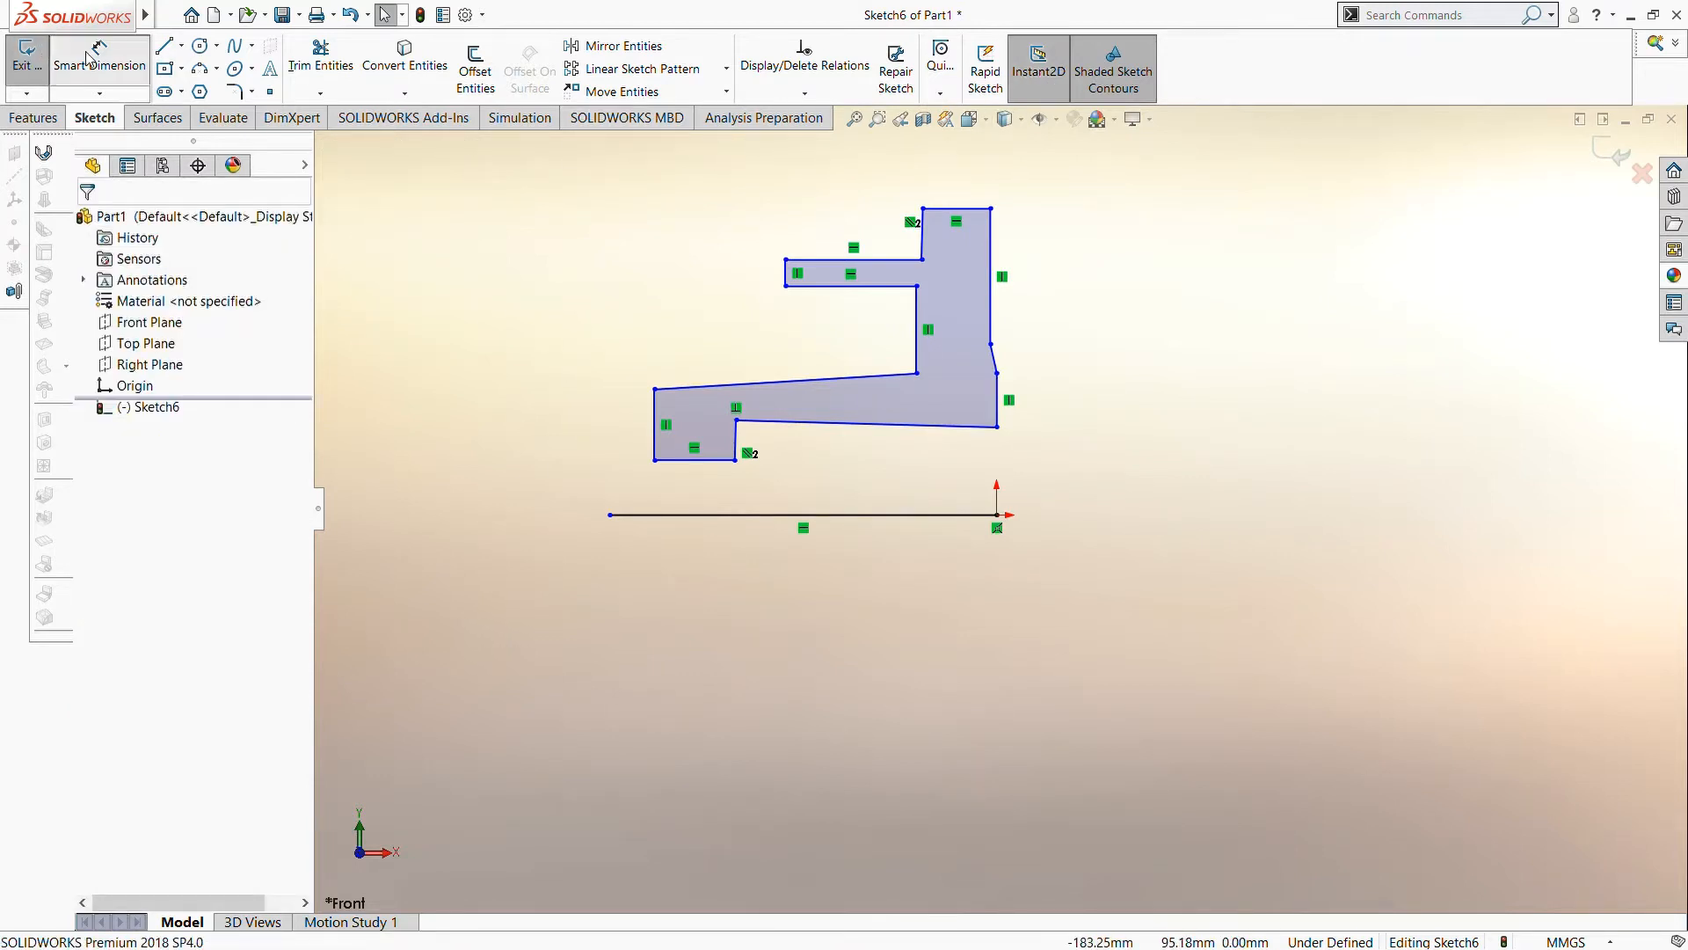
left_click(997, 427)
left_click(997, 514)
left_click(1091, 493)
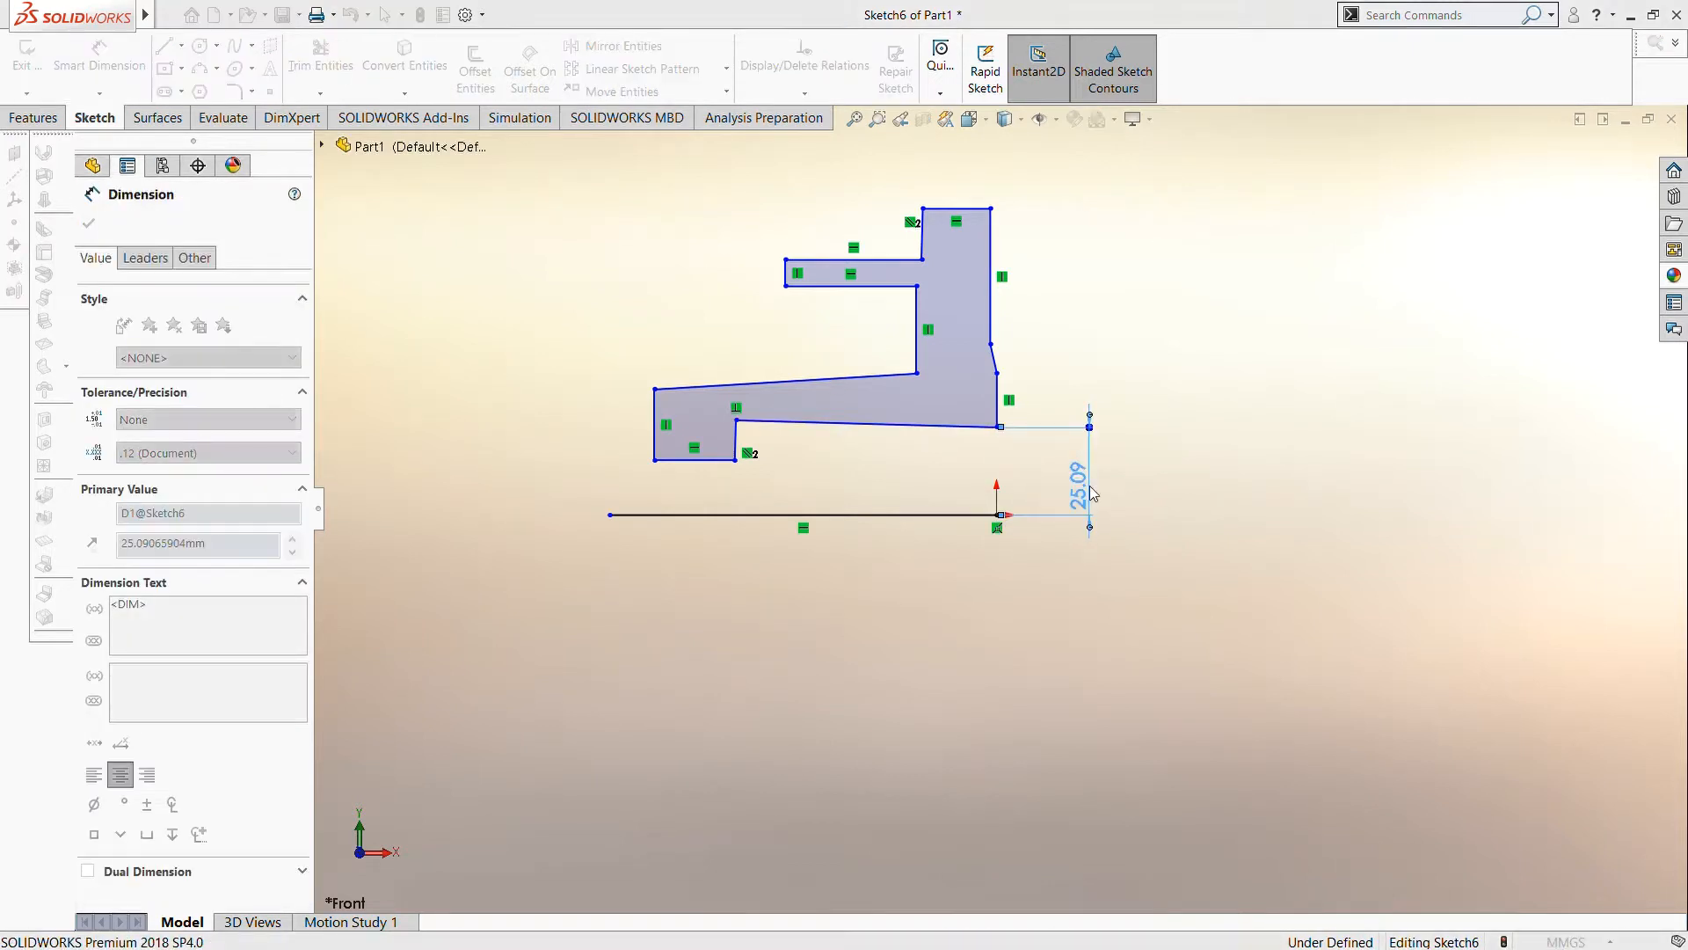
type("15")
key("Return")
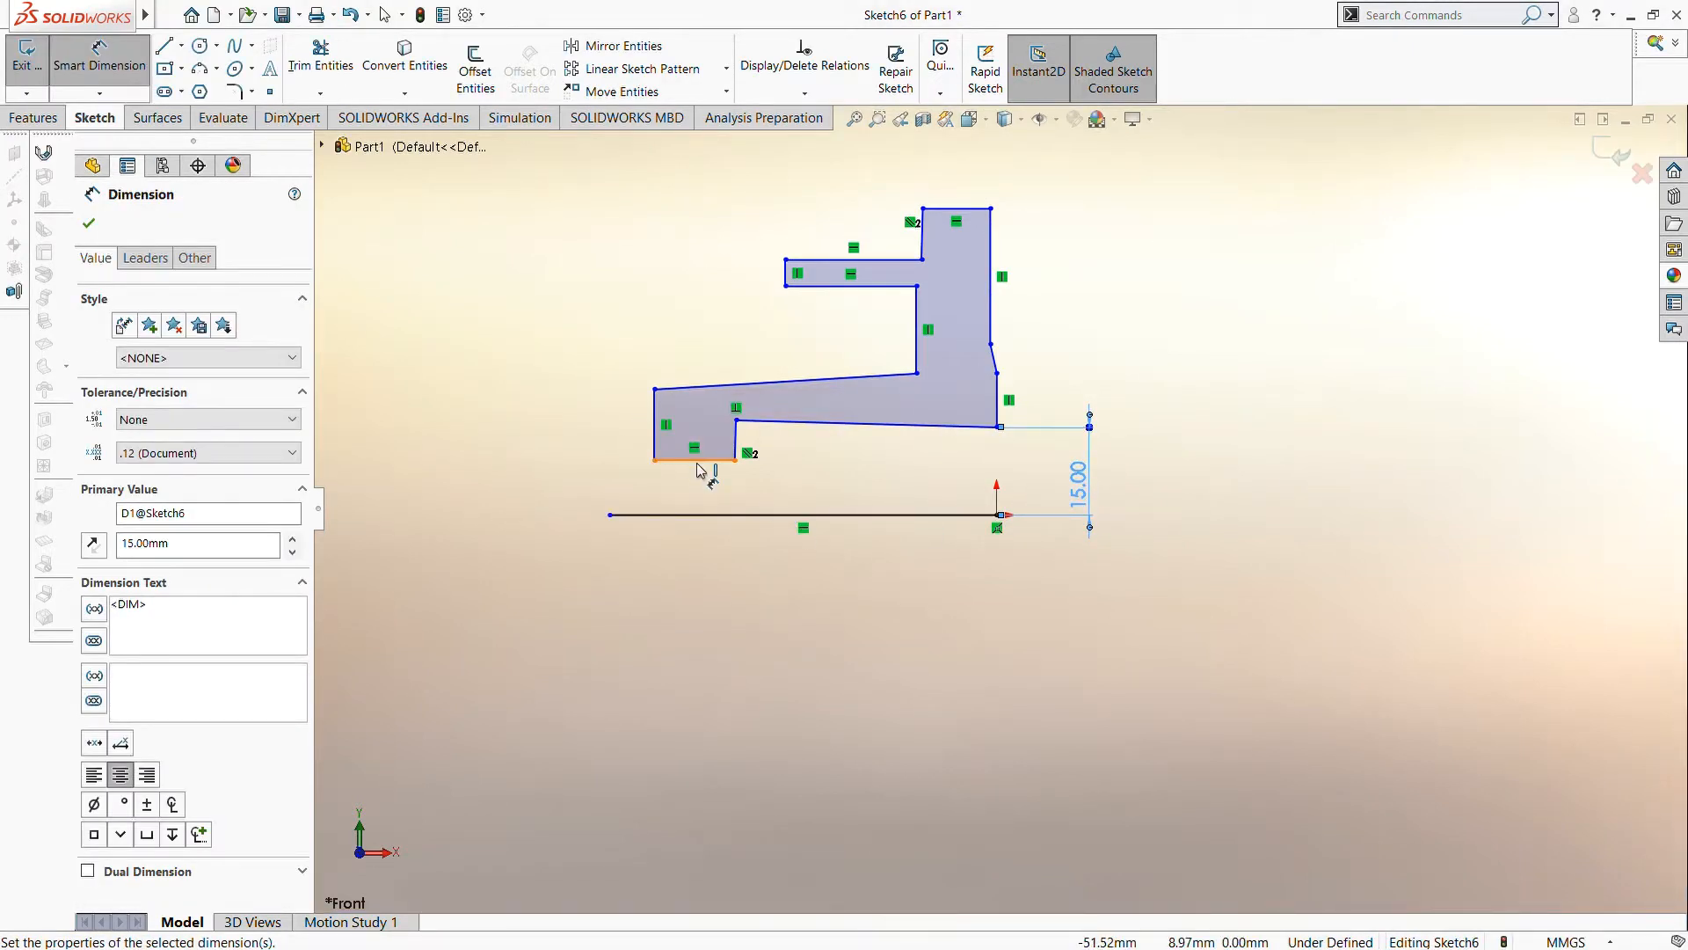
- Dimension the end block's bottom edge as 25 mm and the long lower edge's horizontal length as 70 mm
left_click(701, 470)
left_click(693, 486)
type("25")
key("Return")
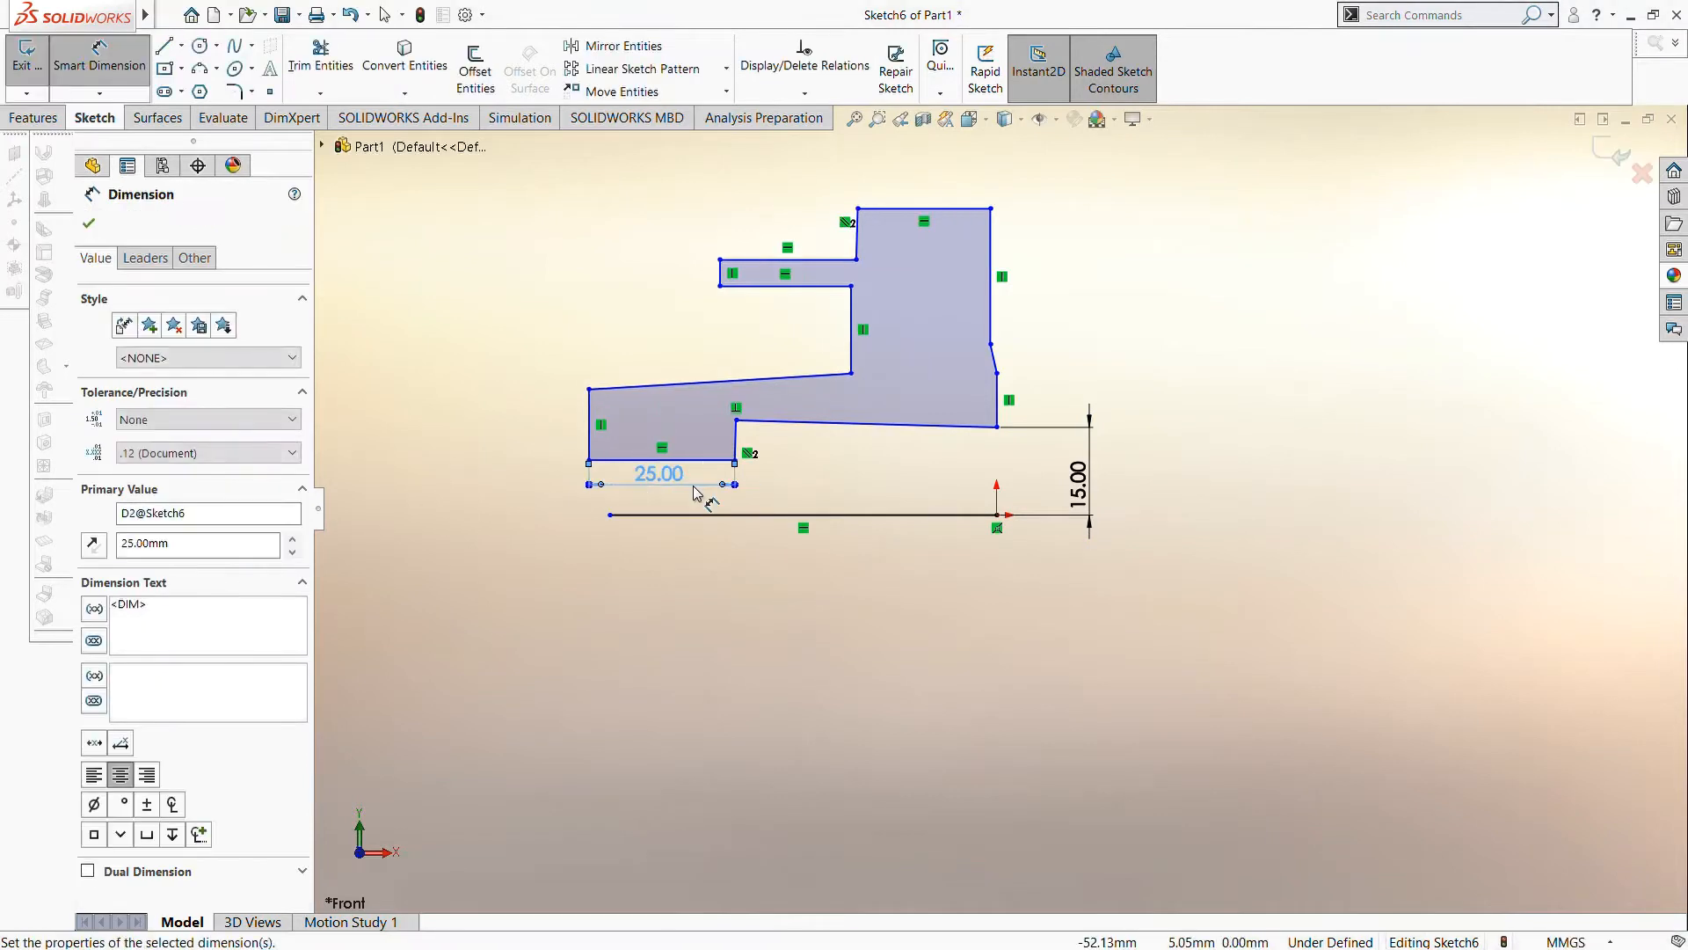
left_click(836, 424)
left_click(832, 466)
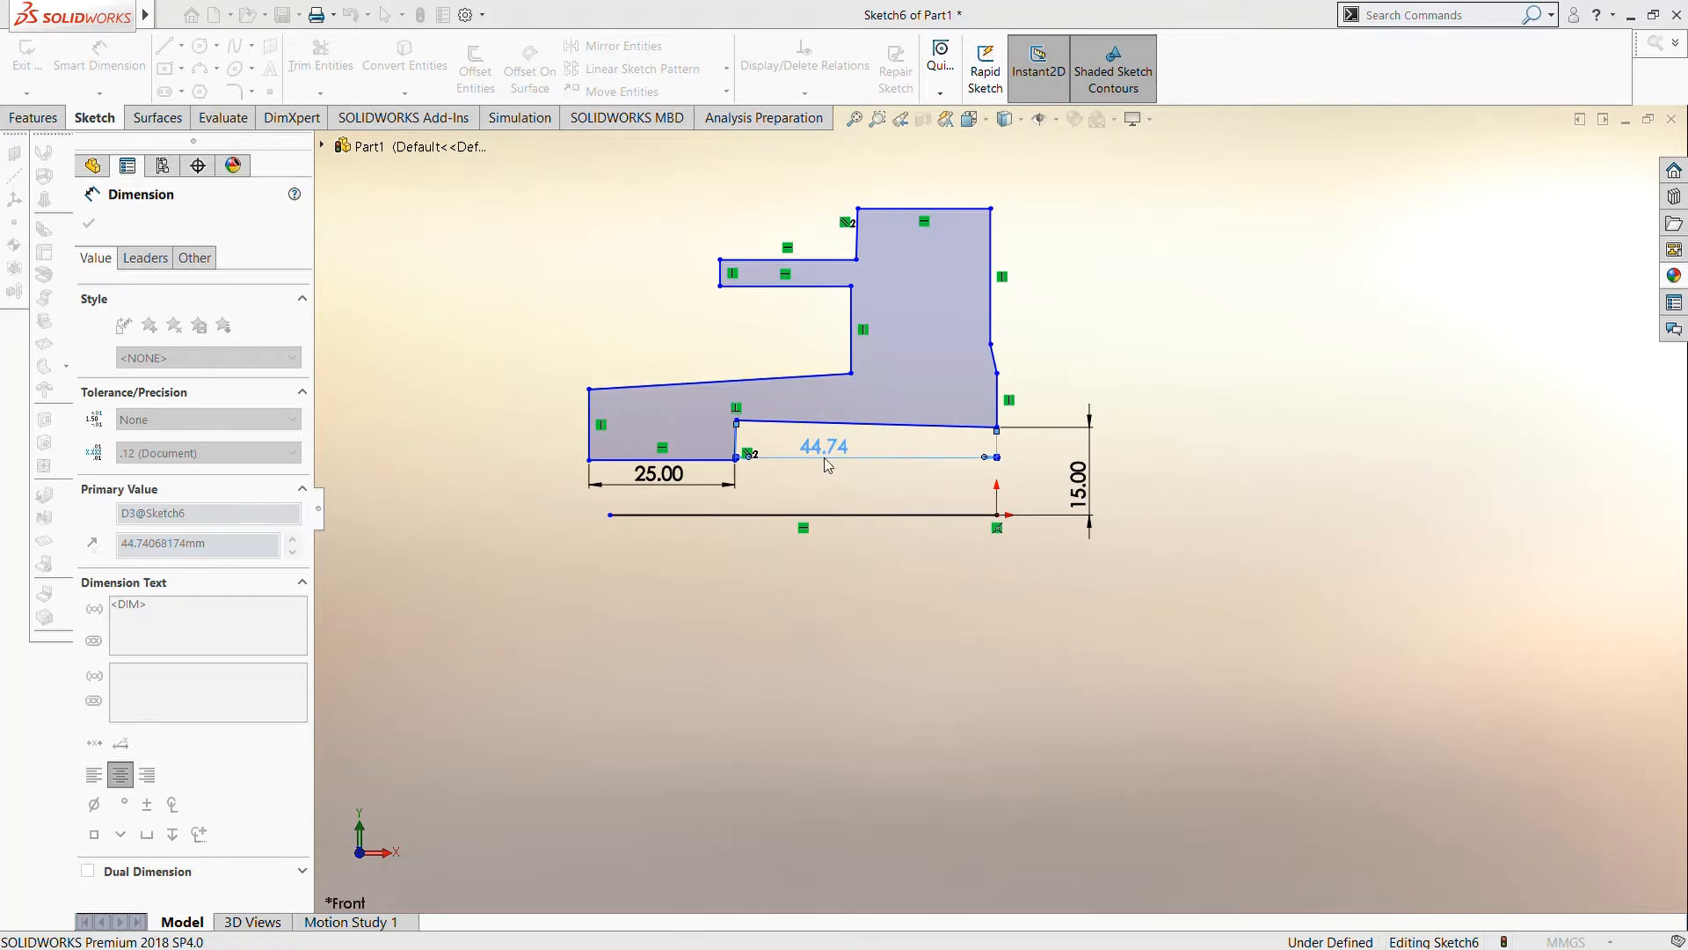
type("70")
key("Return")
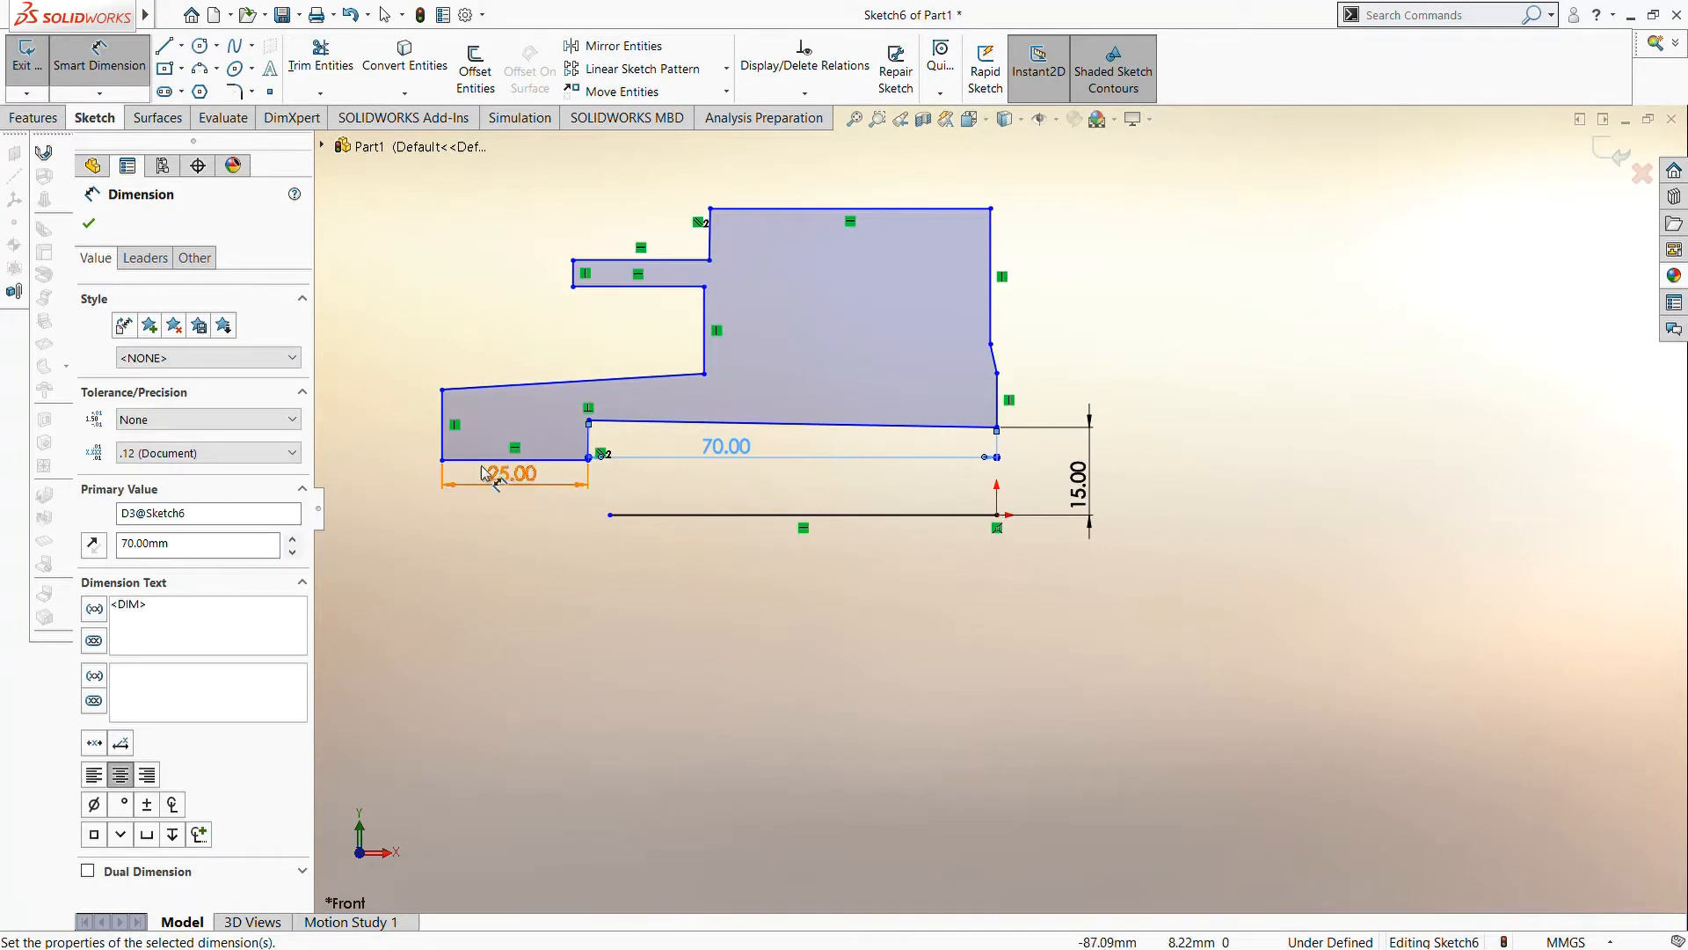
- Dimension the vertical distance from the end block's upper left corner to the axis line as 20 mm
left_click(442, 392)
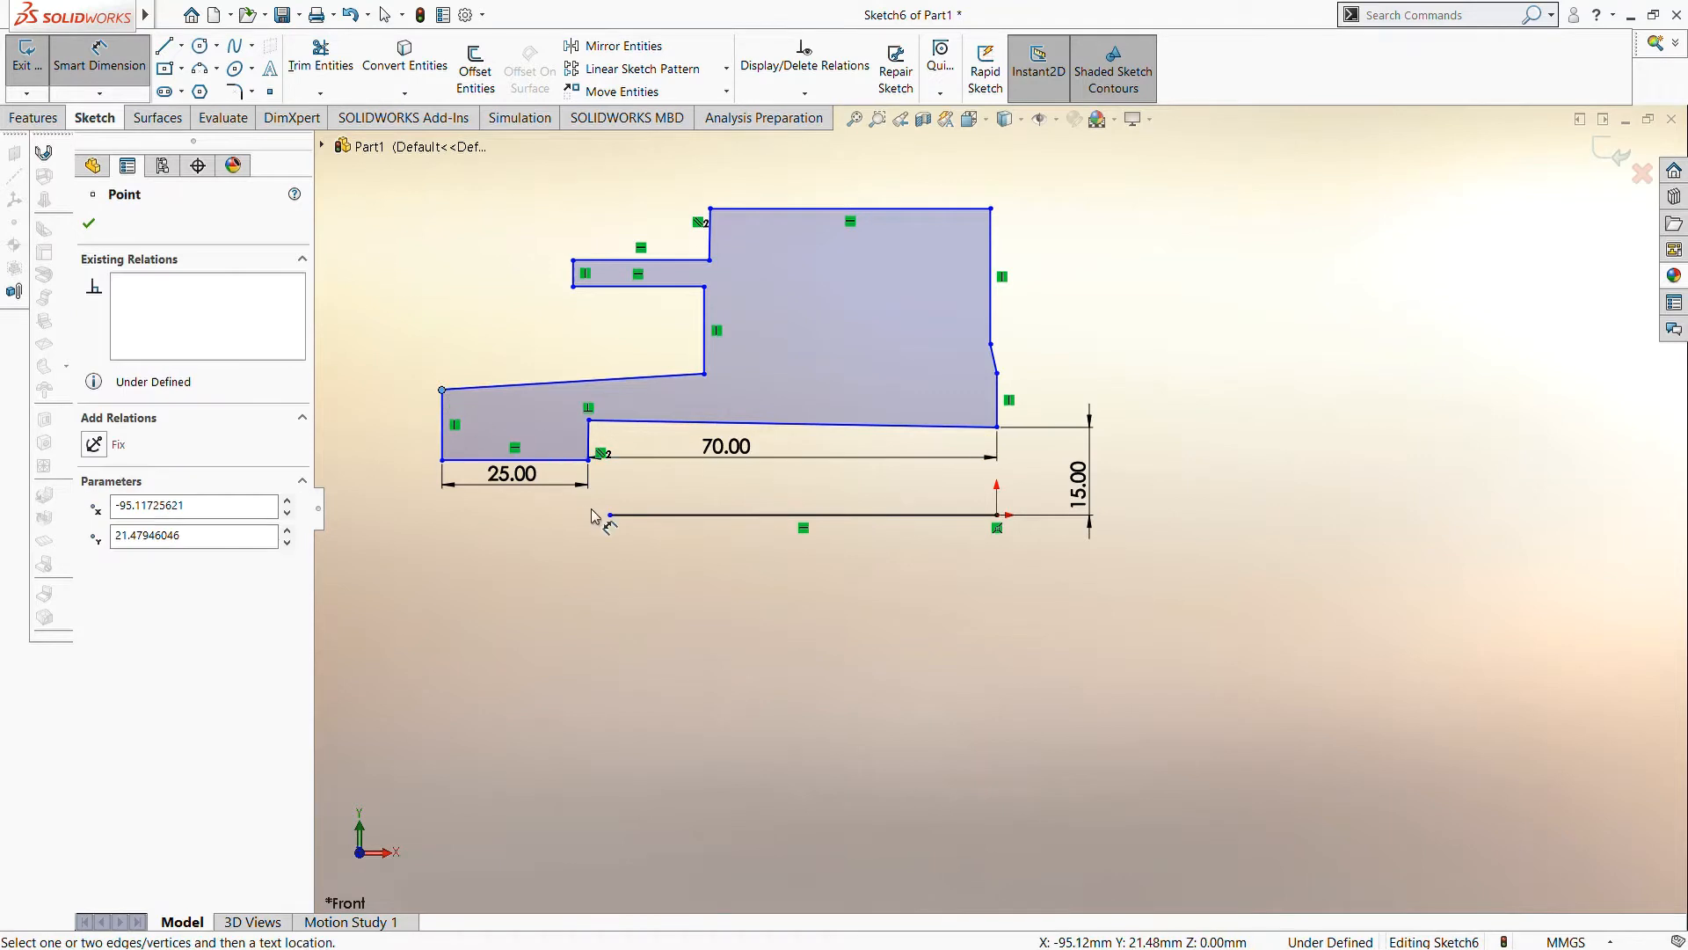
left_click(610, 515)
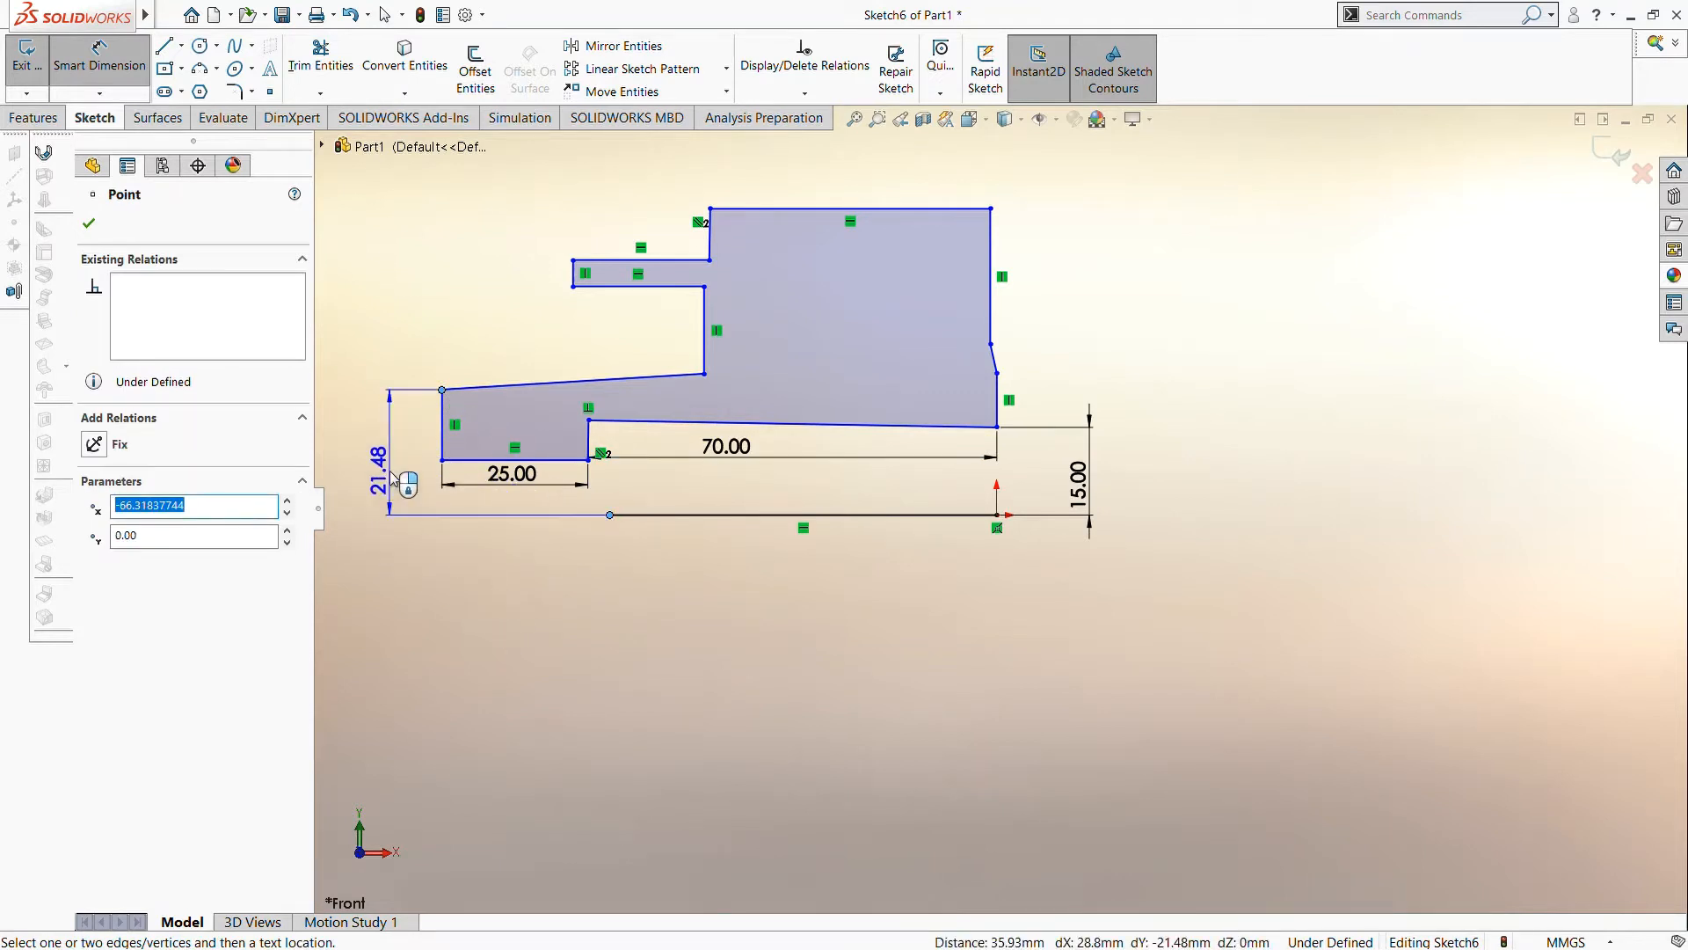
left_click(389, 466)
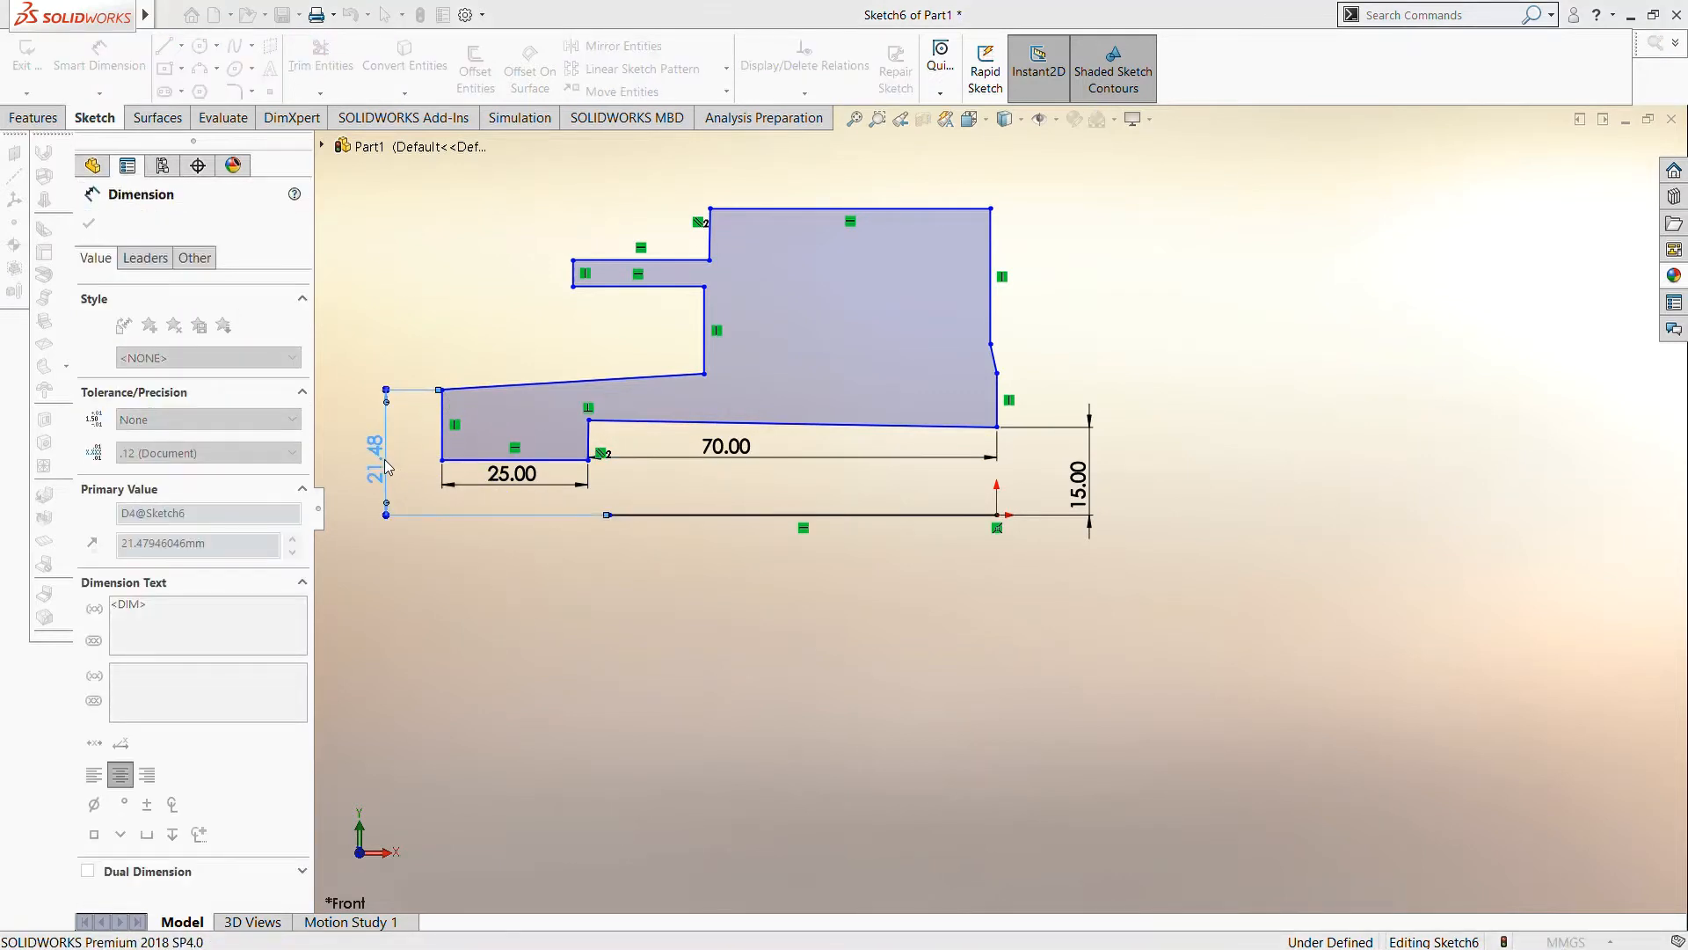
type("20")
key("Return")
- Dimension the vertical distance from the end block's lower left corner to the axis line as 10 mm
scroll(493, 525, "up", 2)
scroll(602, 476, "down", 2)
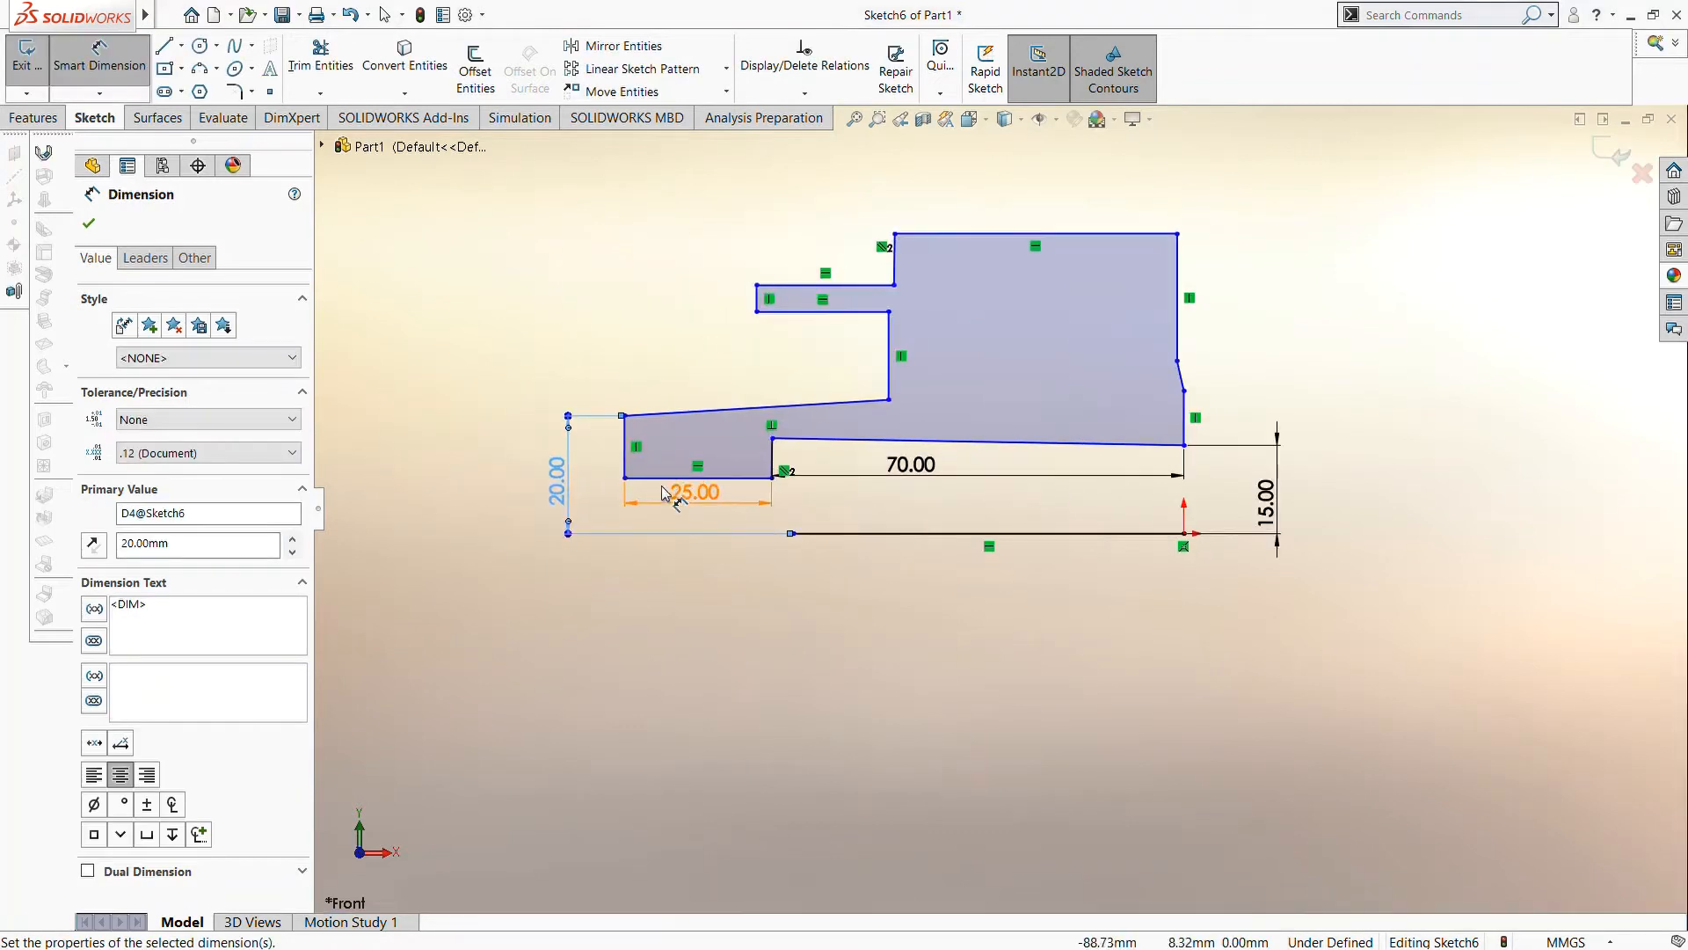
left_click(624, 479)
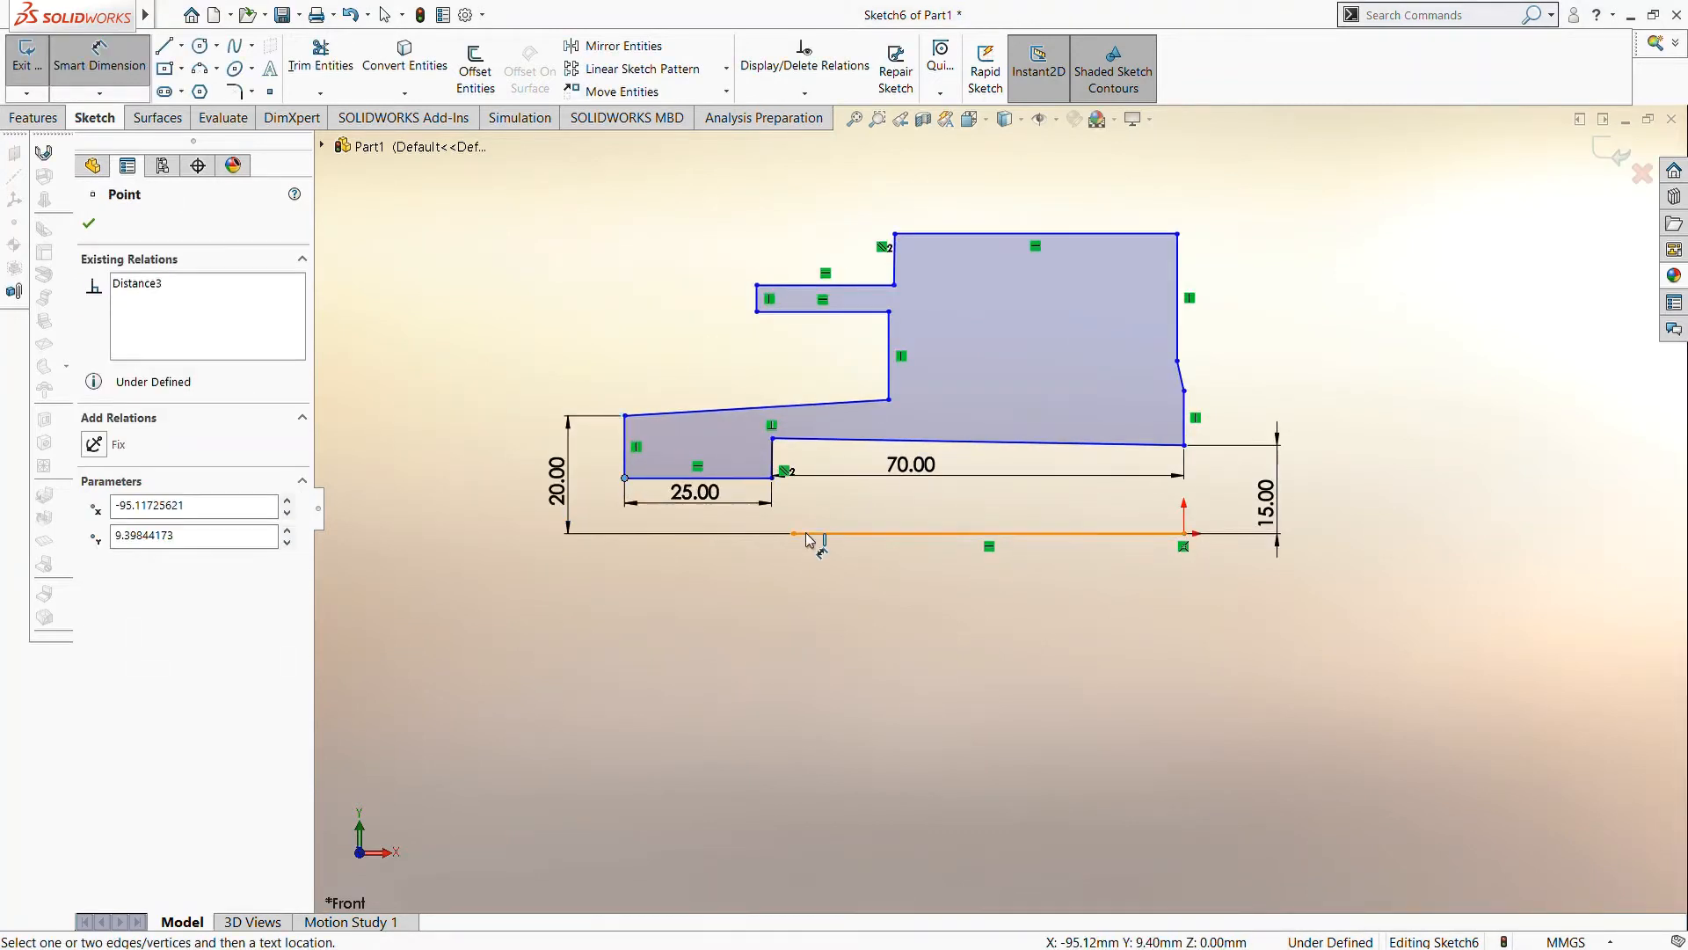
left_click(804, 533)
left_click(455, 508)
type("10")
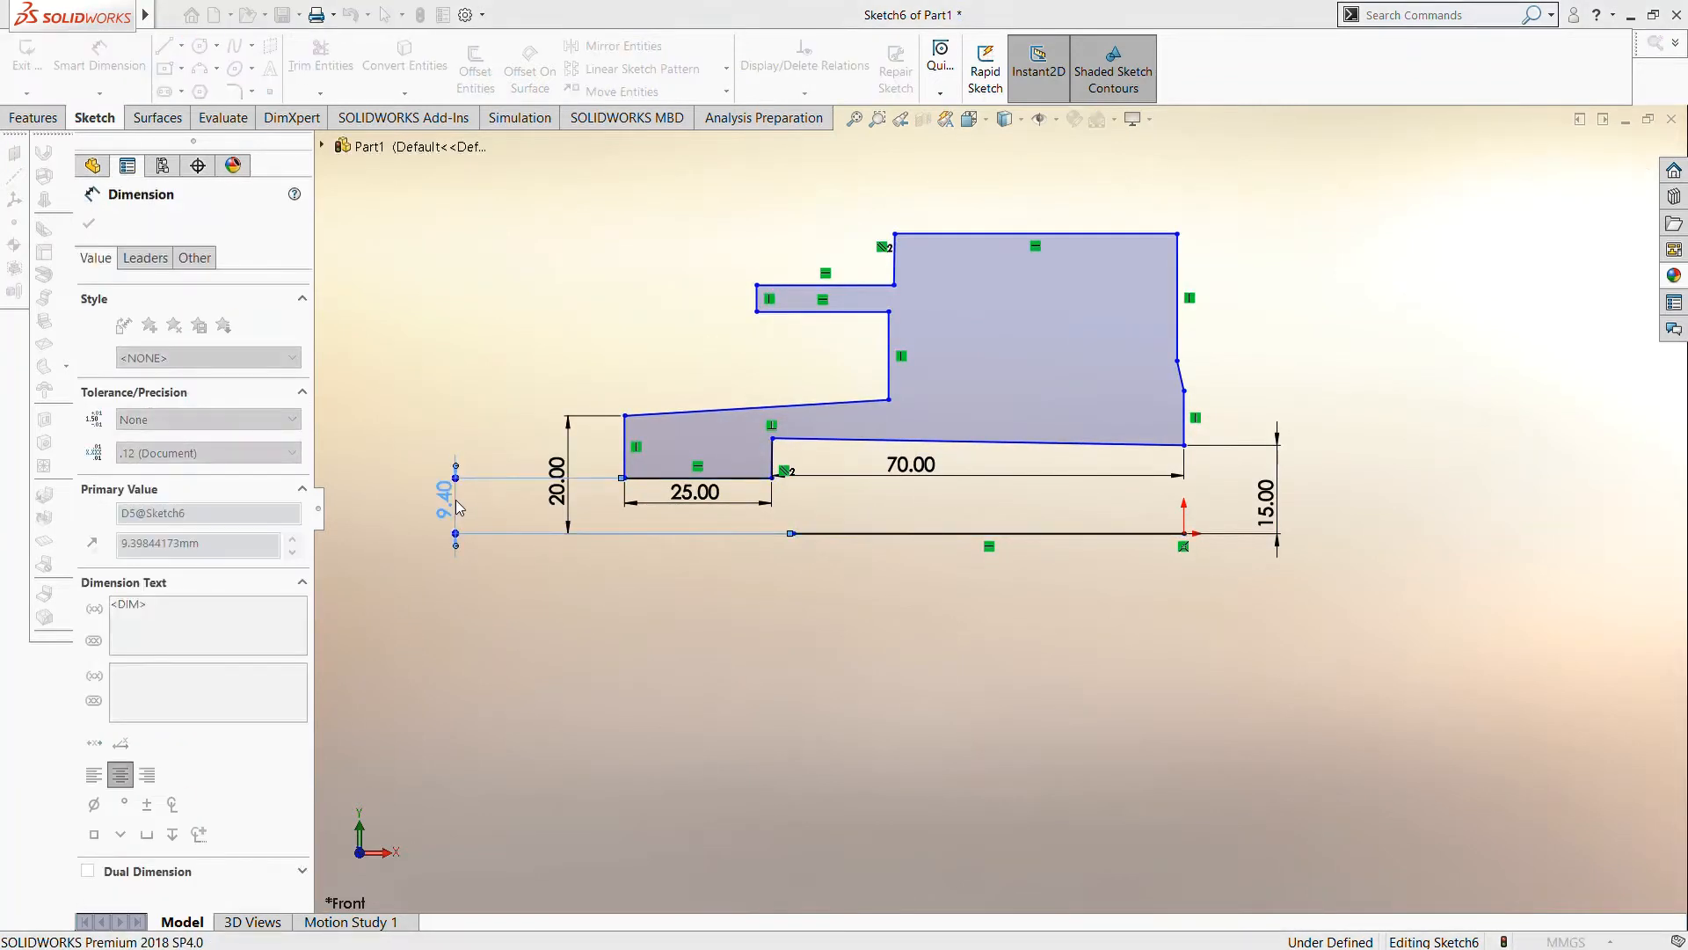
key("Return")
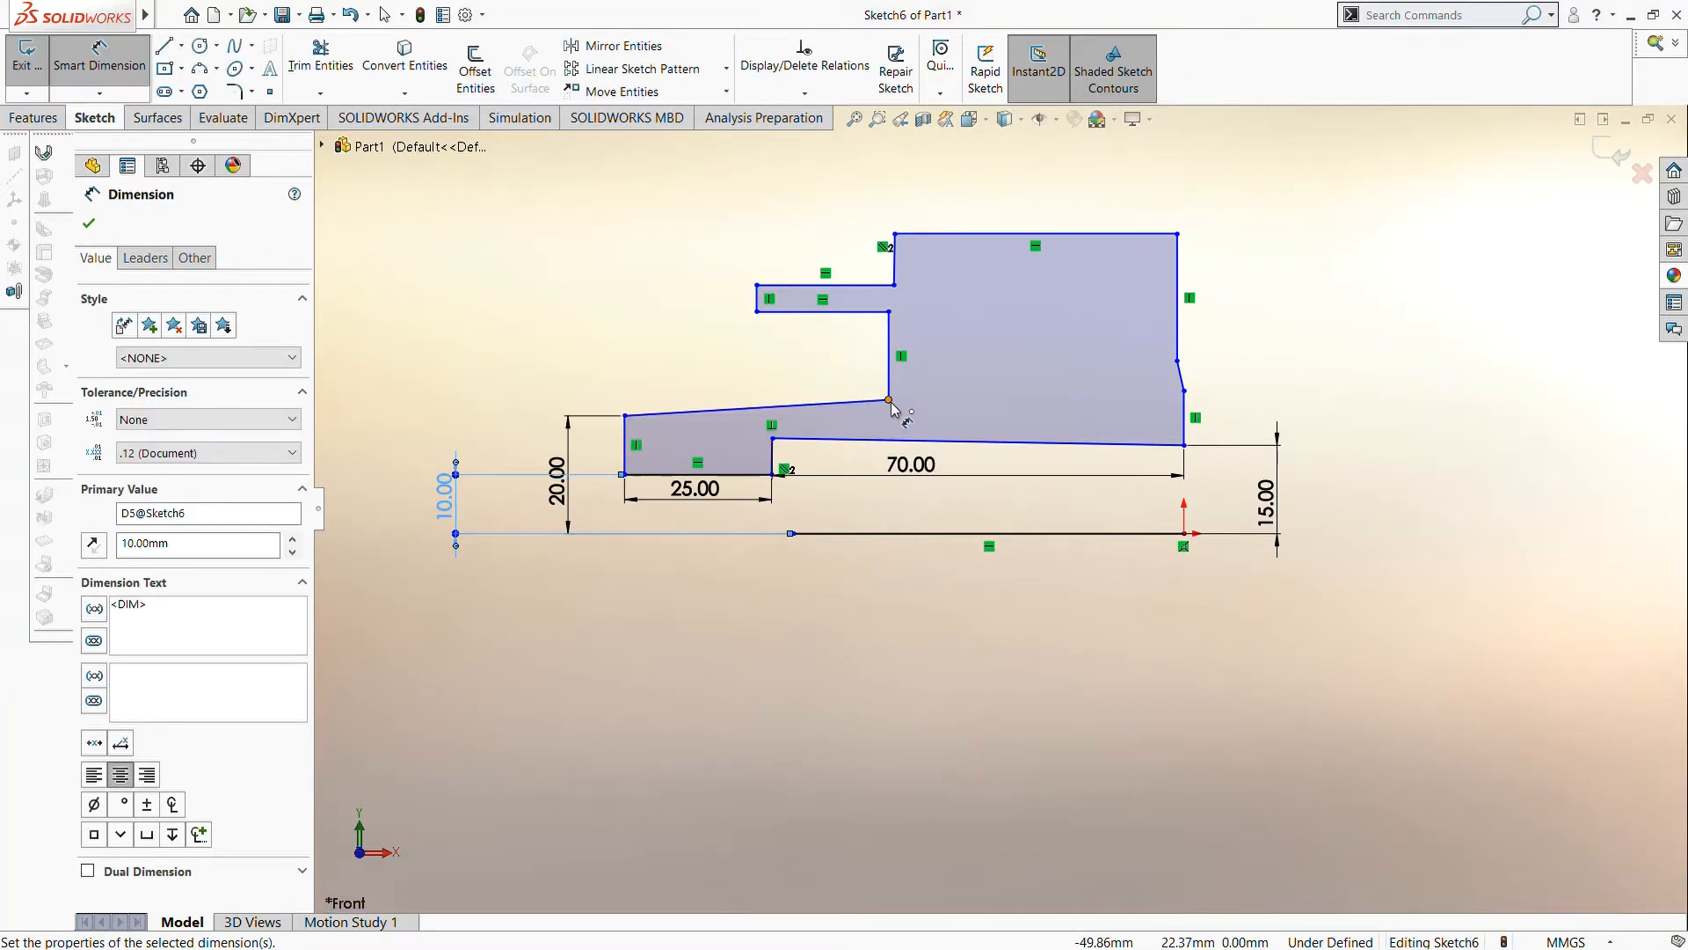
- Dimension the width of the profile's topmost edge as 8 mm
left_click(1025, 236)
left_click(1038, 195)
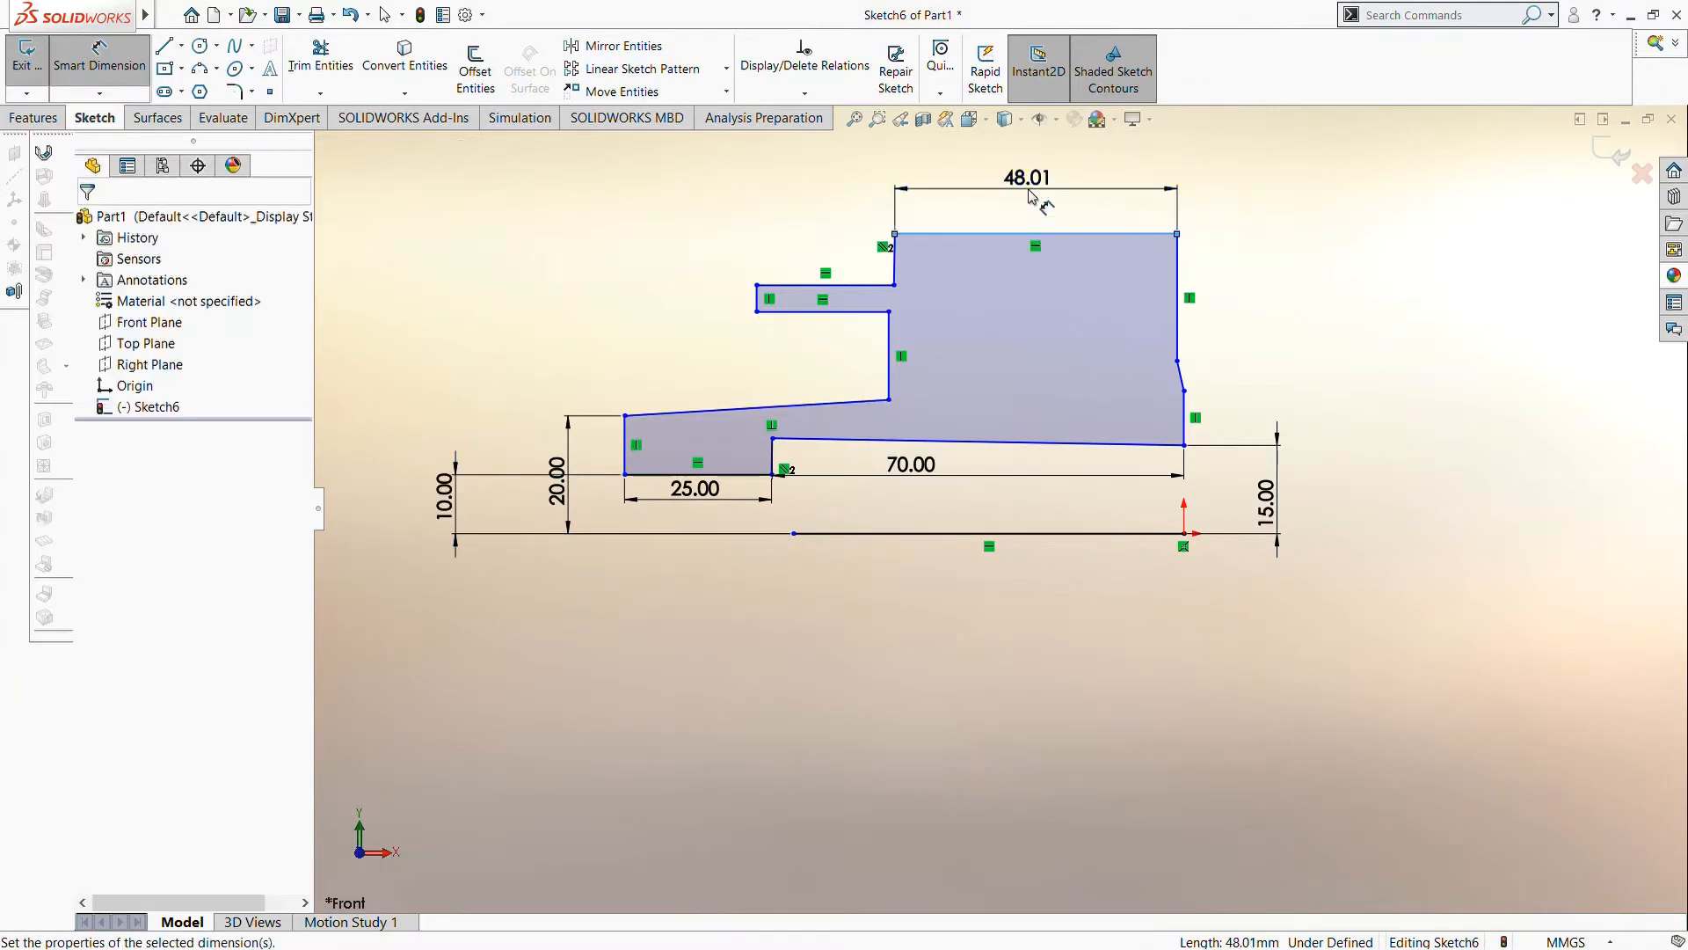
type("8.00mm")
key("Return")
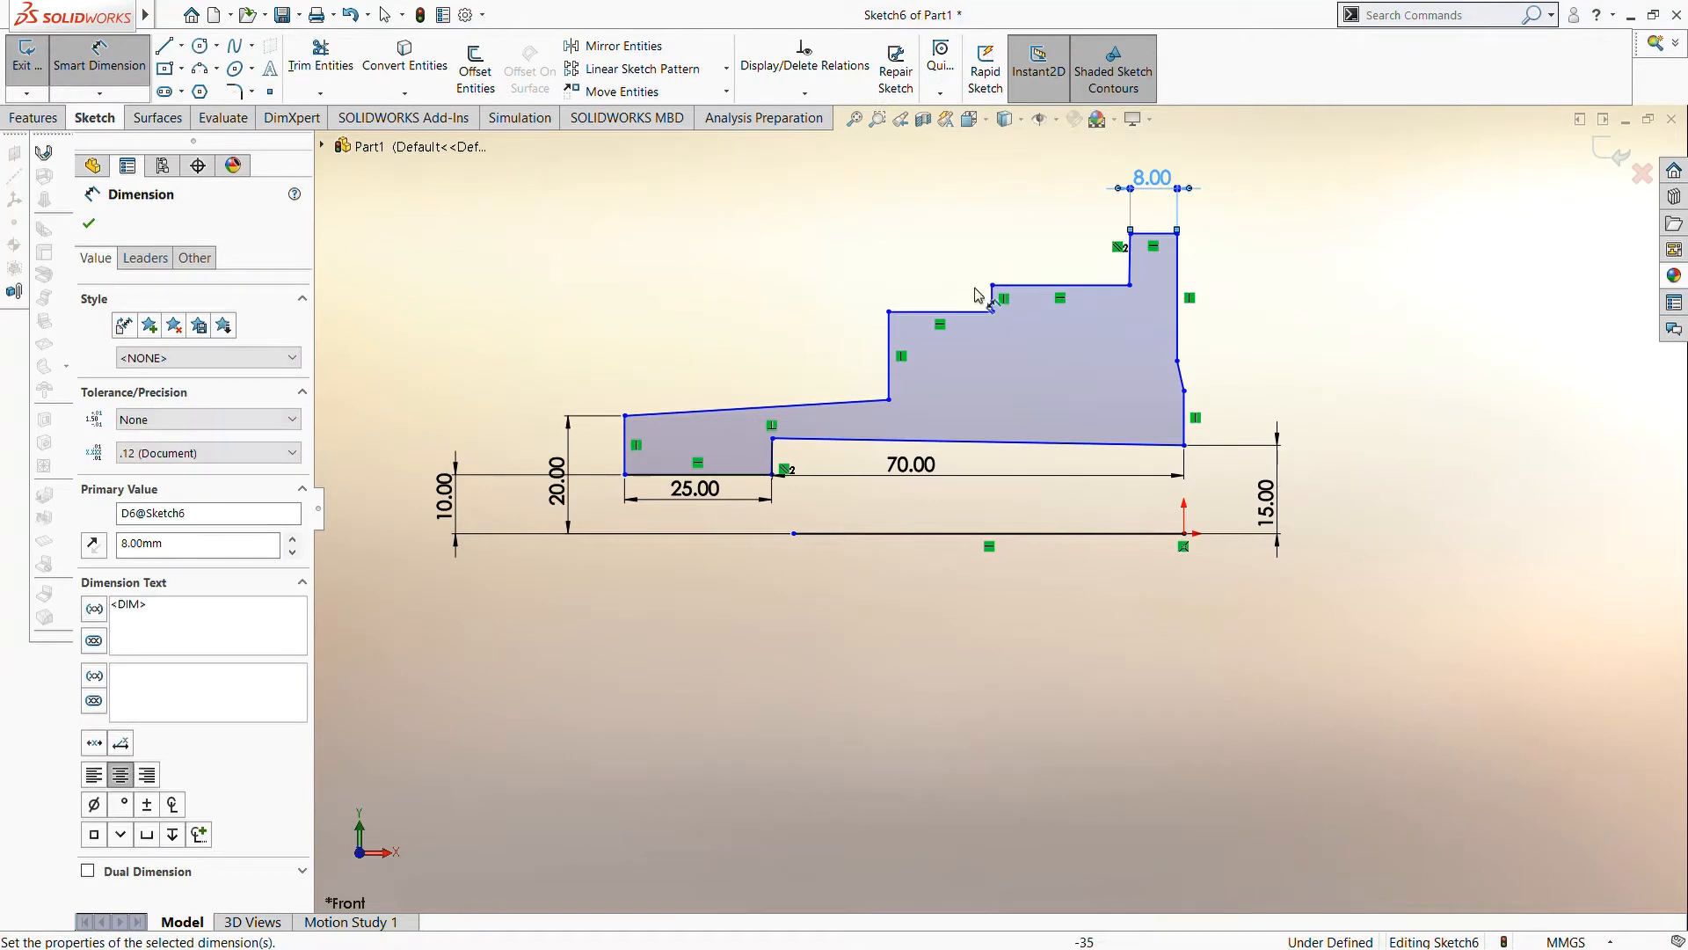
- Dimension the thickness between the vertical wall below the flange and the long vertical right edge as 15 mm
left_click(889, 341)
left_click(1178, 323)
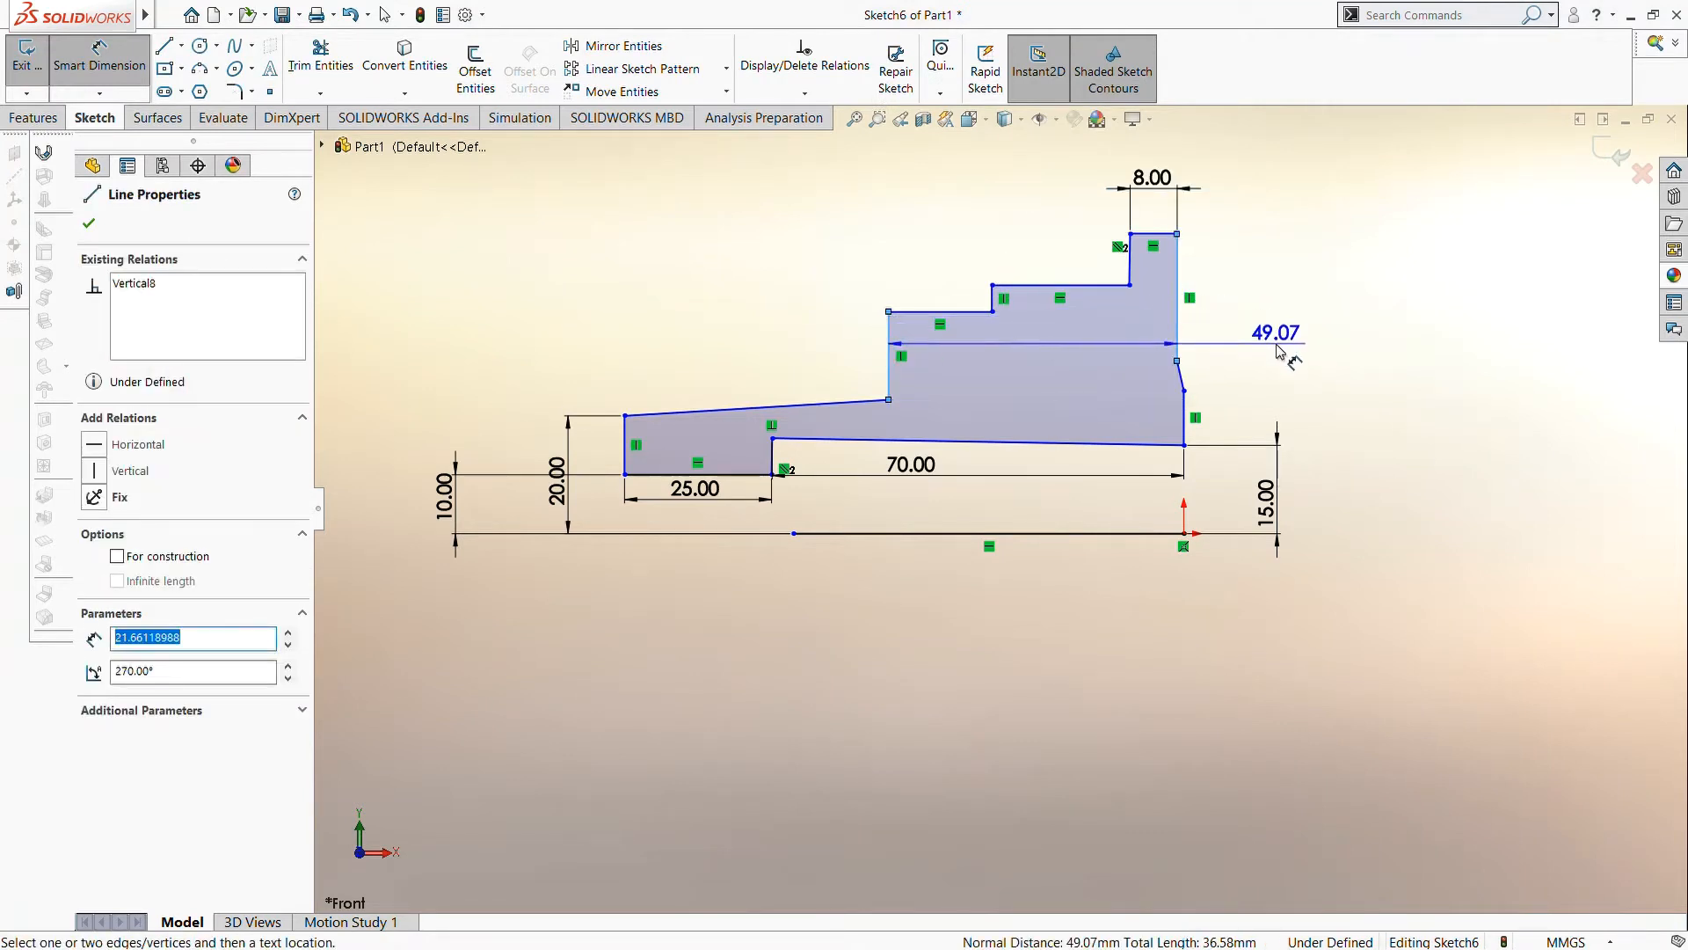
left_click(1278, 350)
type("15")
key("Return")
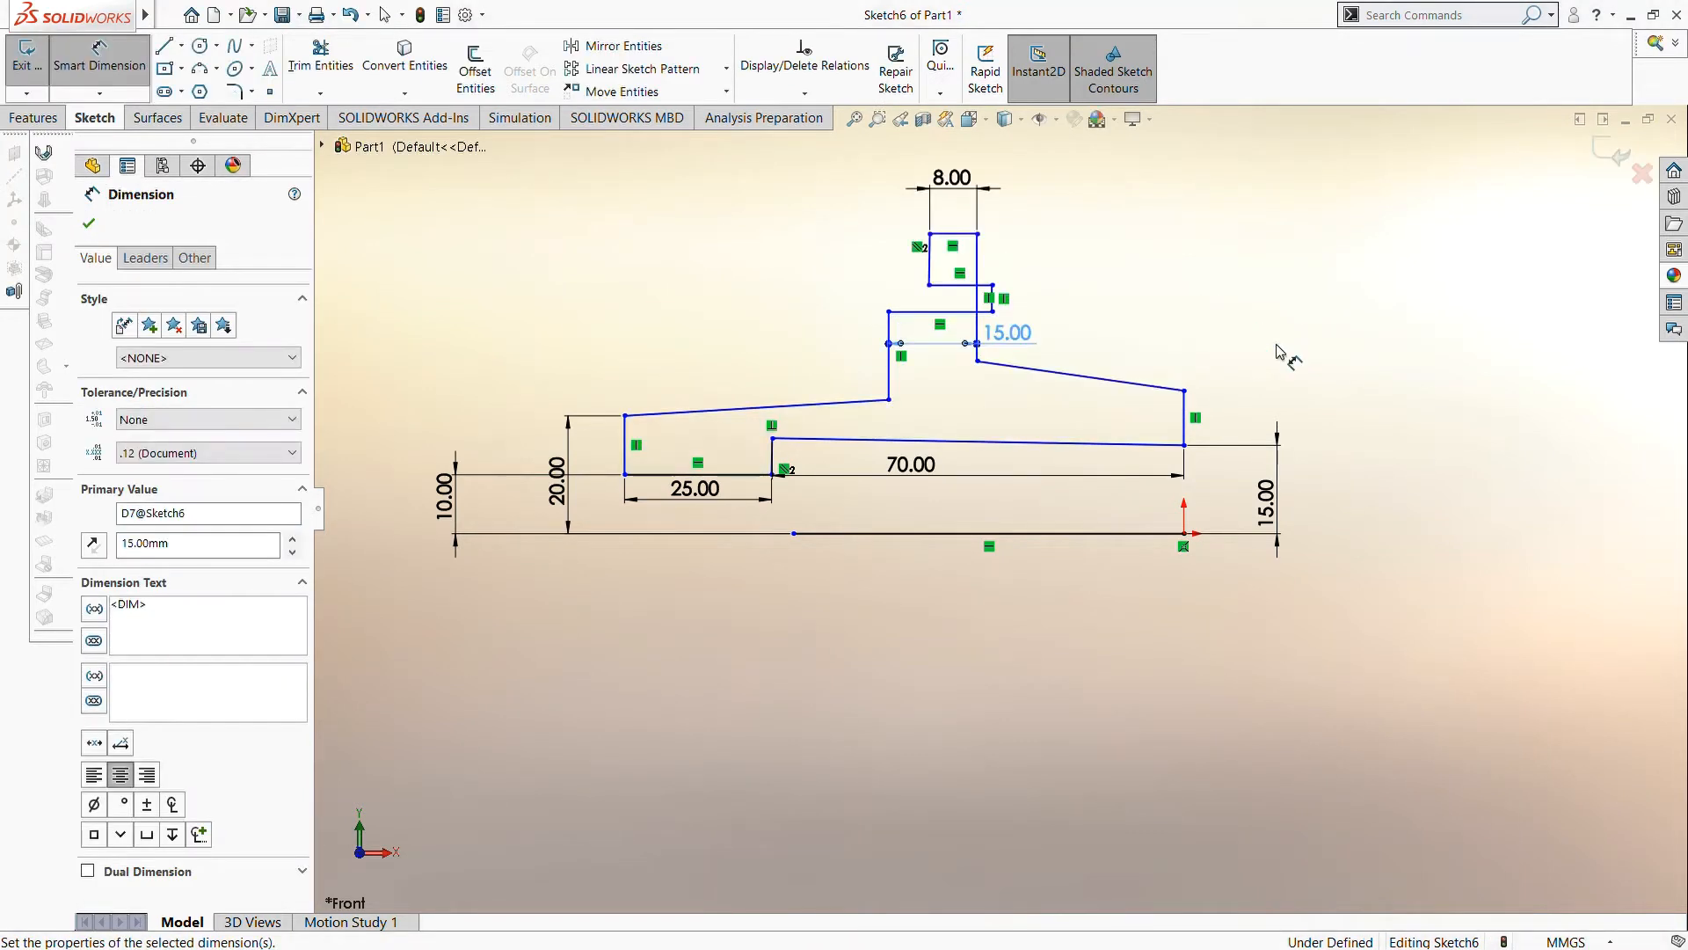
- Dimension the horizontal width of the sloped edge between the two right-hand vertical edges as 3 mm
scroll(1011, 365, "down", 3)
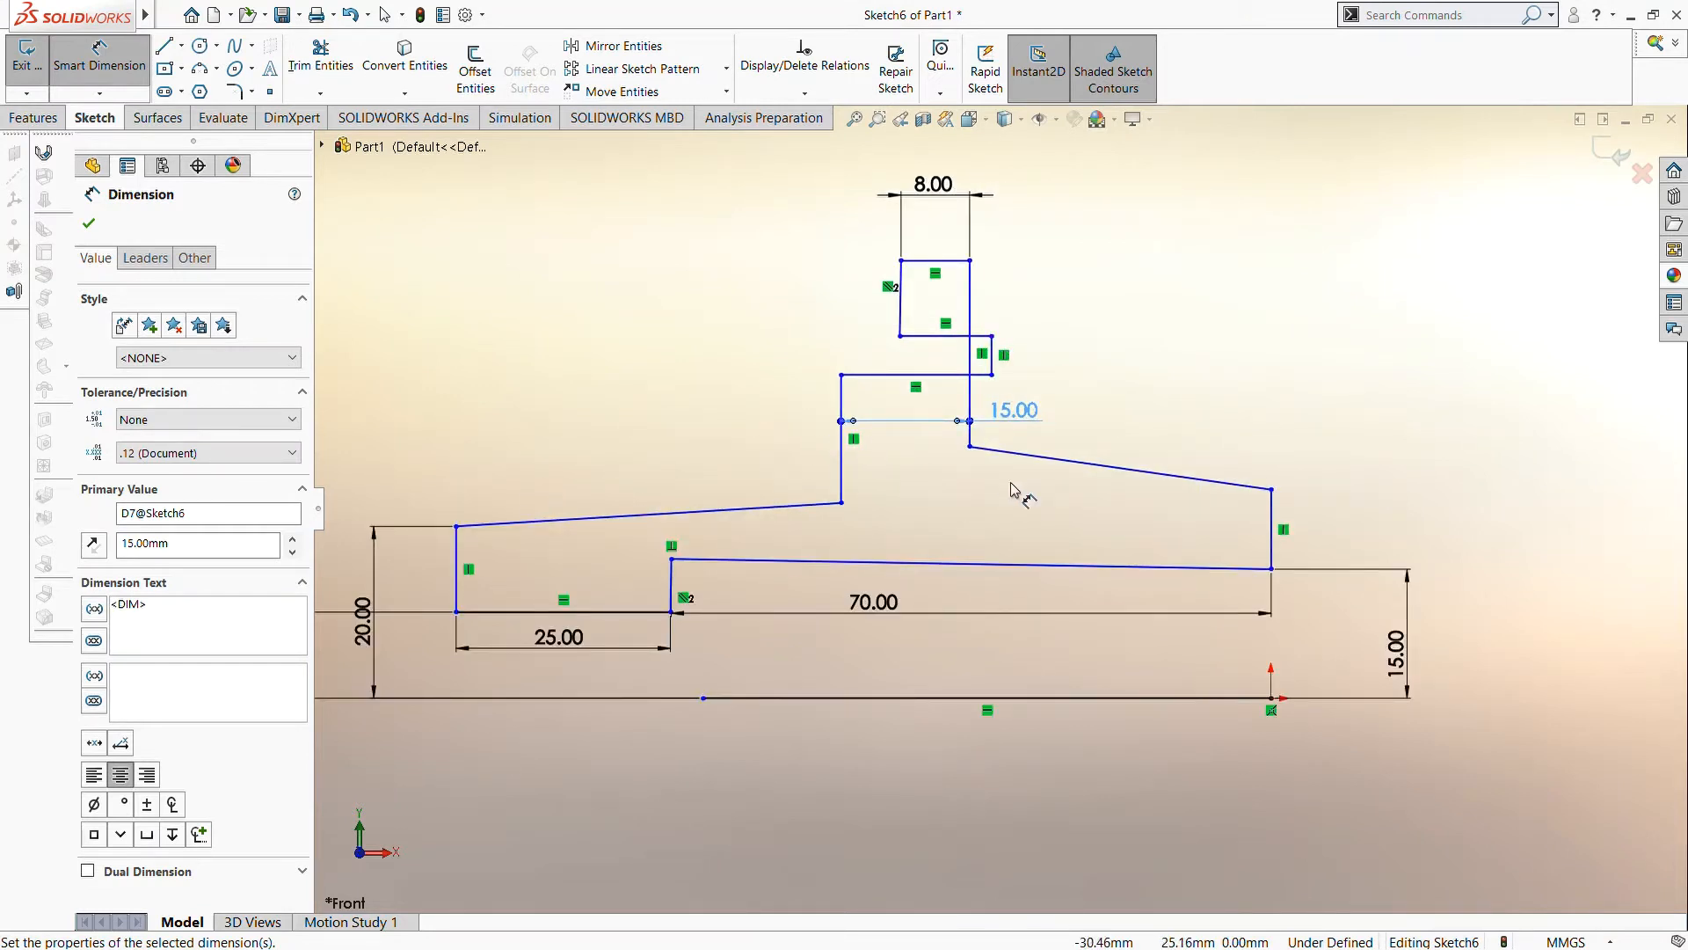
left_click(1033, 466)
left_click(1104, 398)
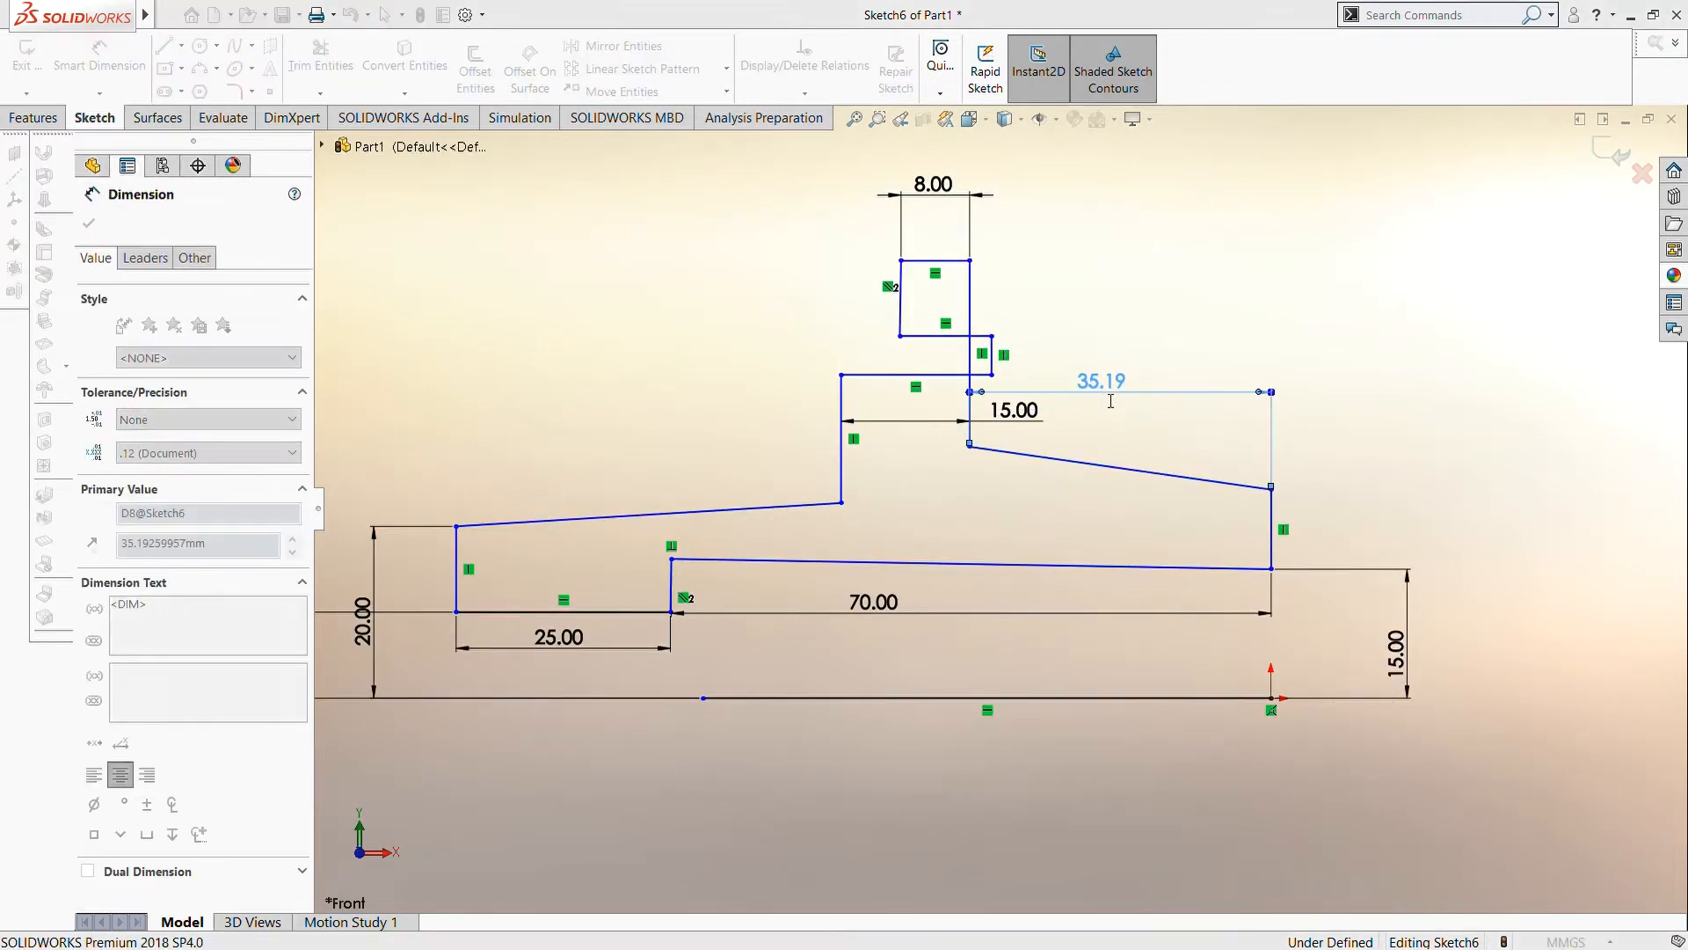
type("3")
key("Return")
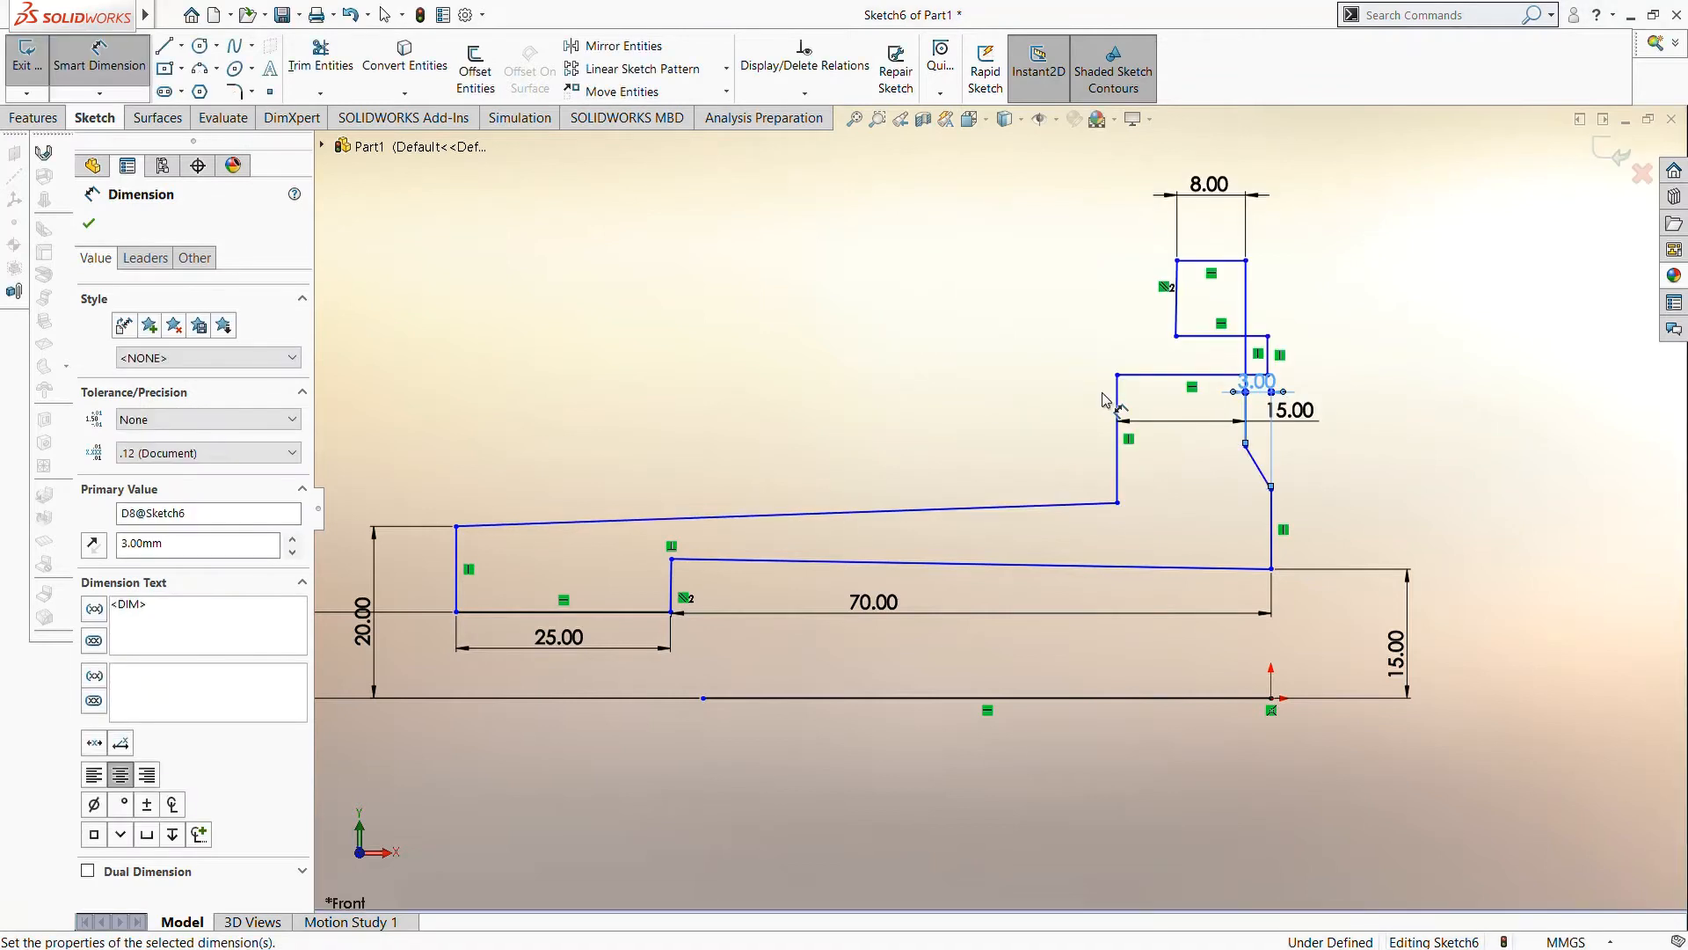
- Undo the last change to the sloped edge's width and move the side flange's short vertical end edge left, well clear of the wall
left_click(1269, 361)
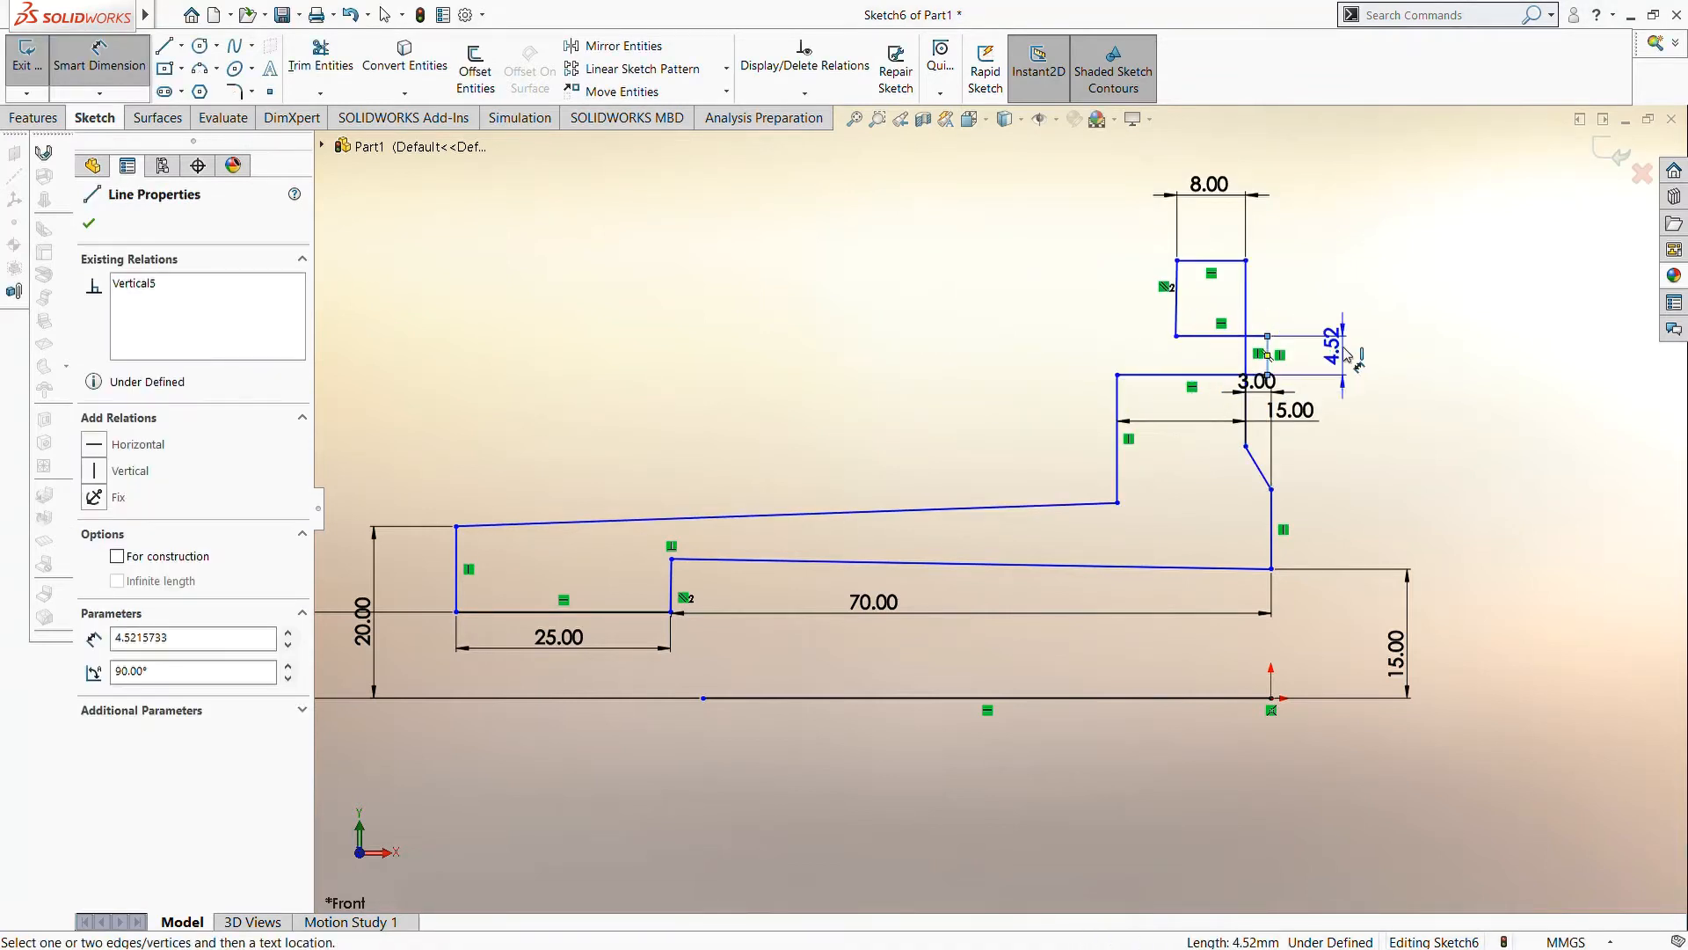
key("Escape")
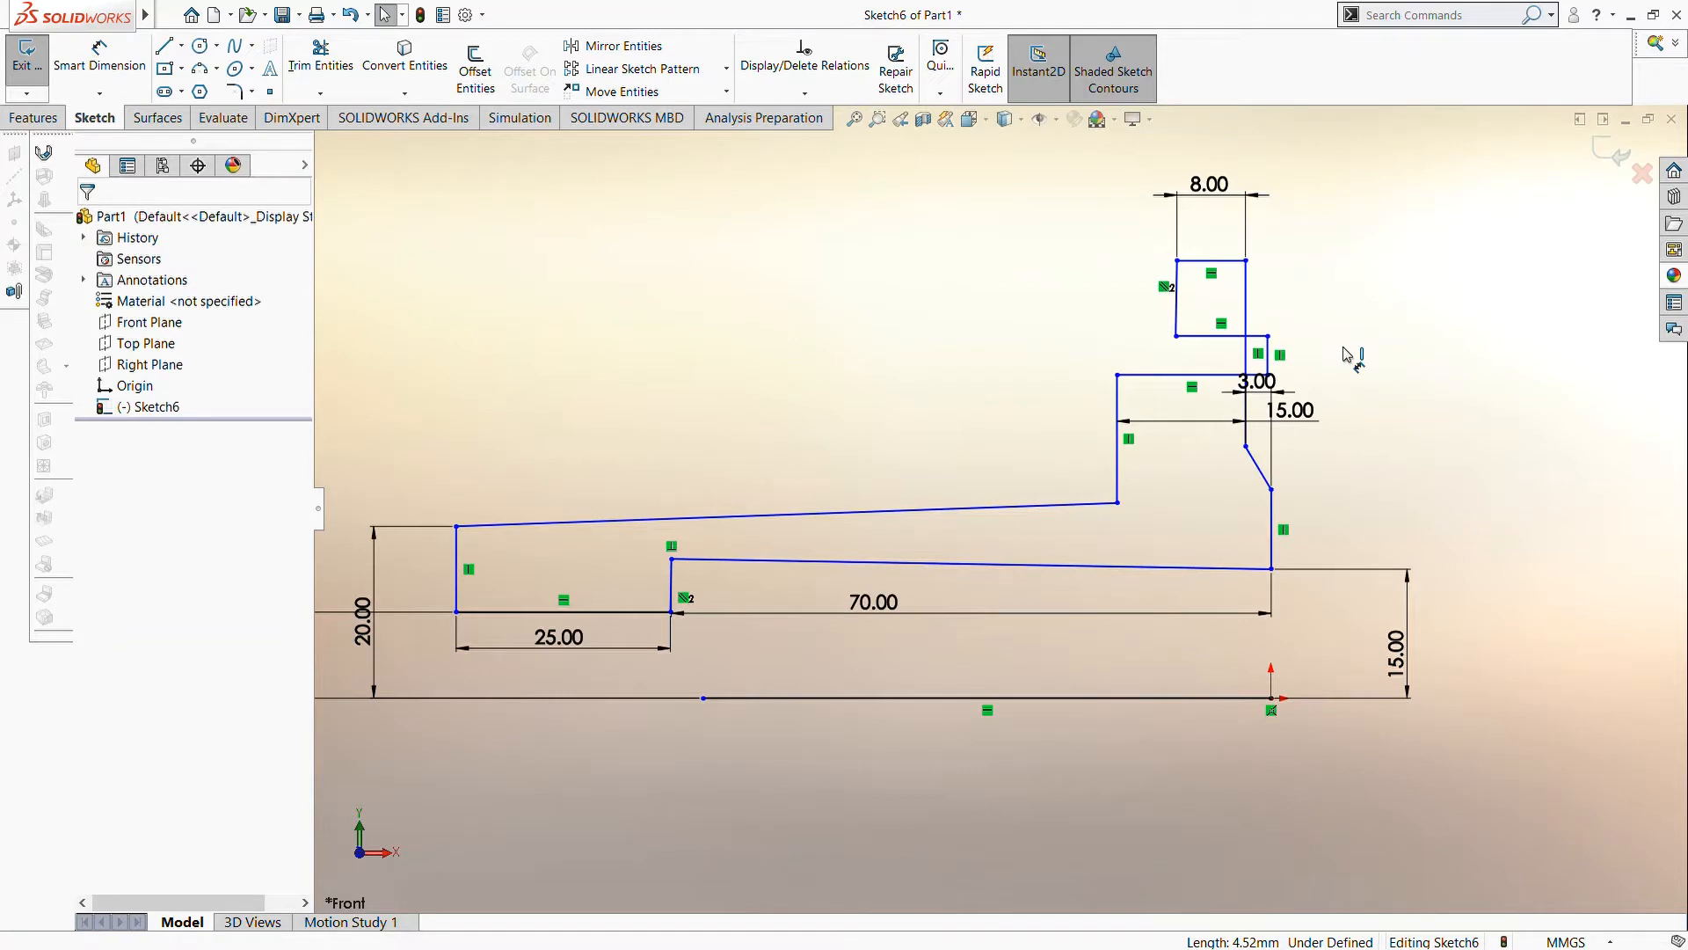
key("ctrl+z")
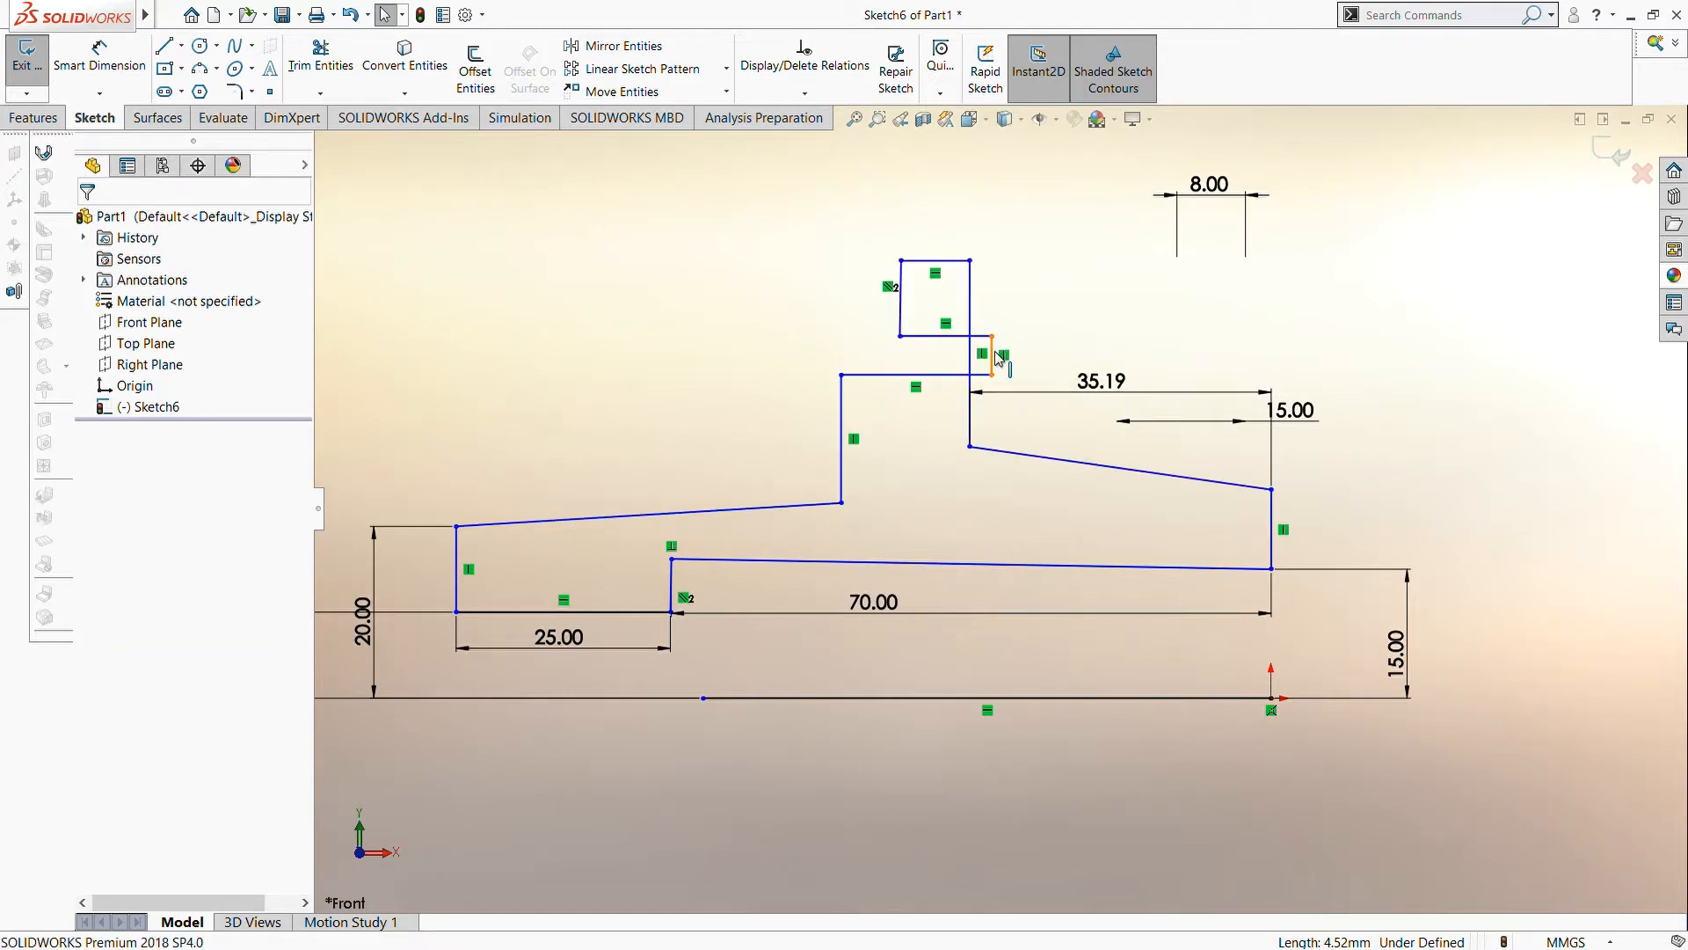
mouse_move(998, 358)
left_mouse_down()
mouse_move(703, 369)
mouse_move(739, 417)
left_mouse_up()
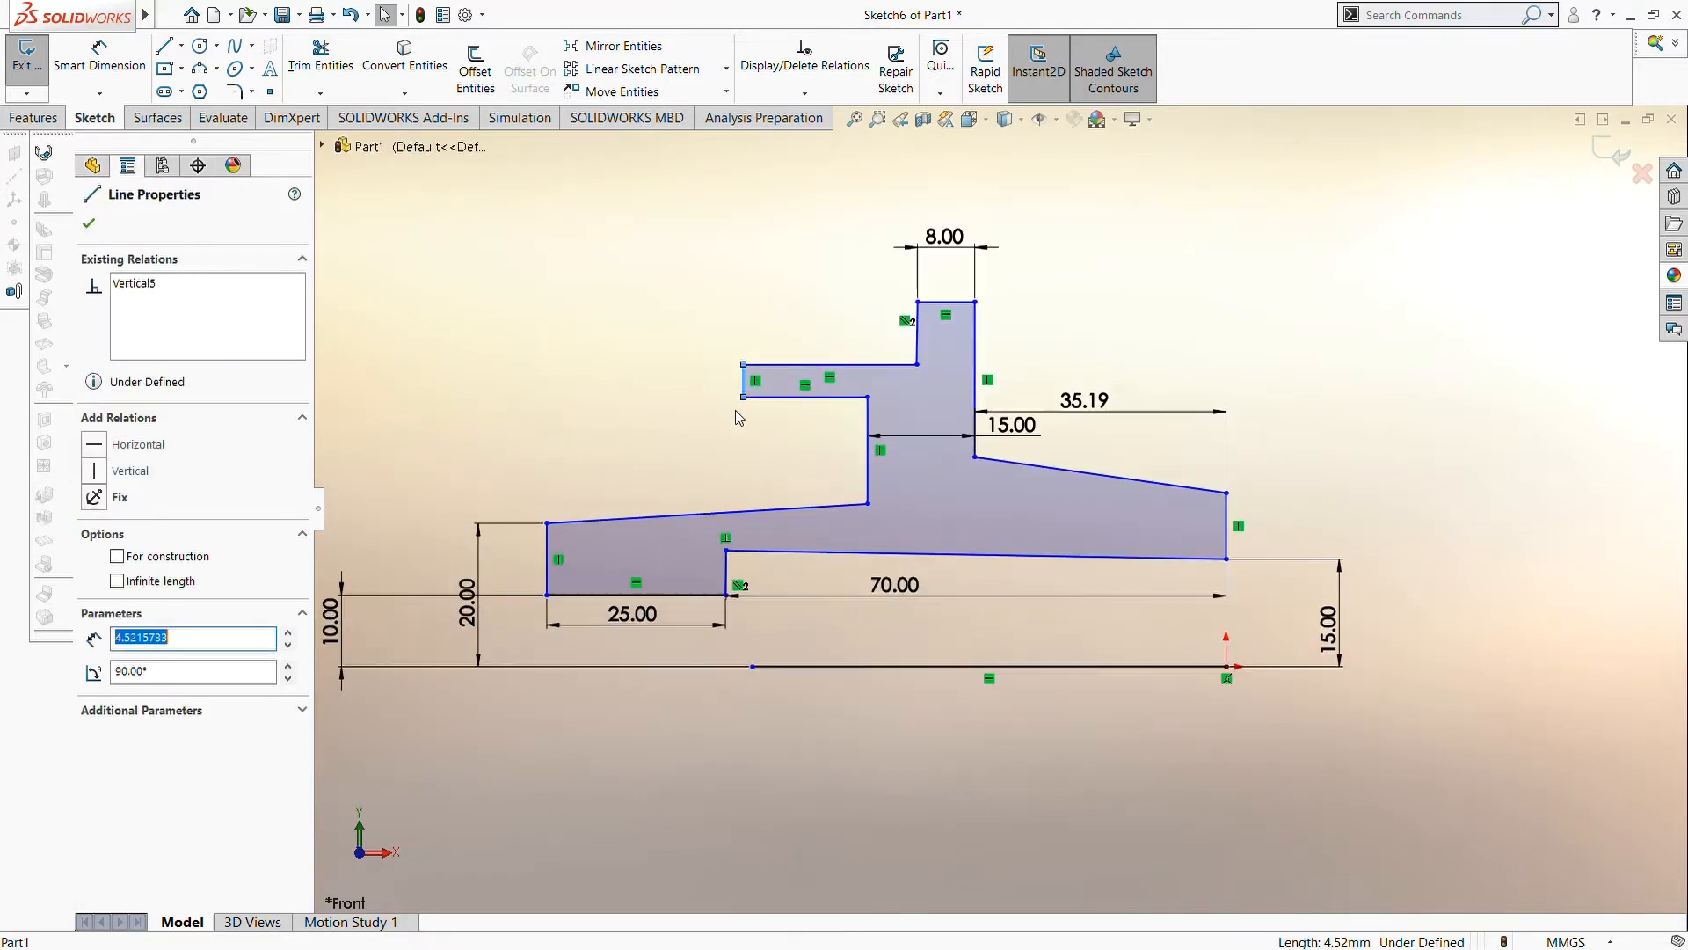
left_click(745, 456)
- Set the sloped edge's horizontal width dimension to 3 mm
double_click(1098, 405)
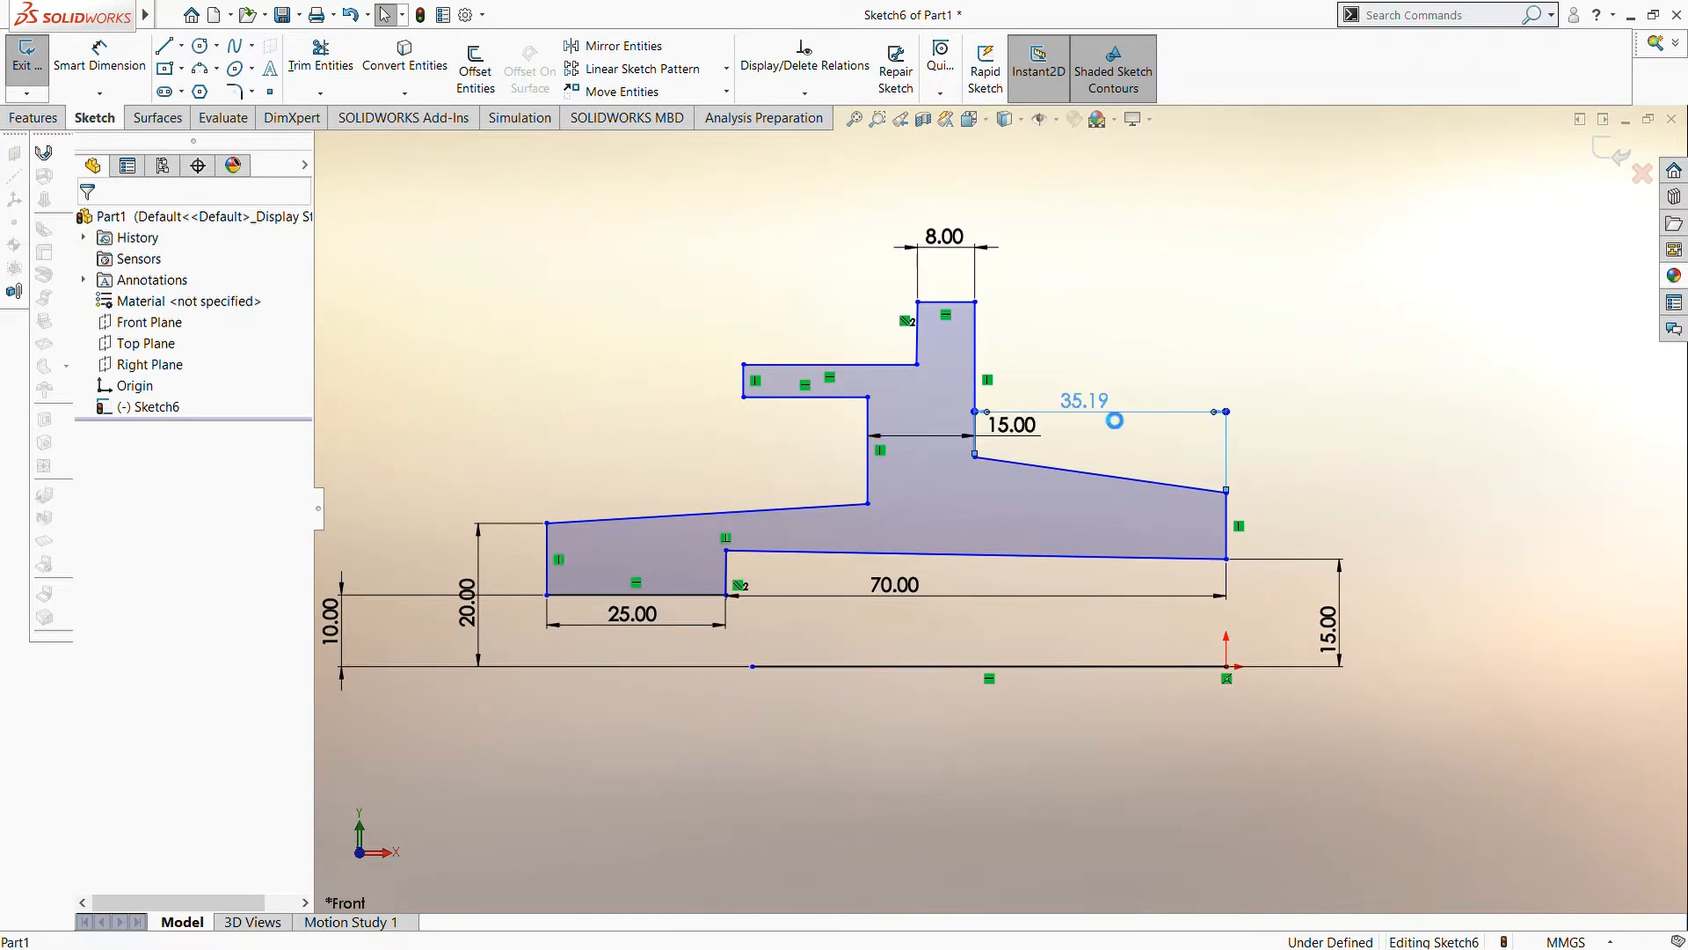
type("3.00mm")
key("Return")
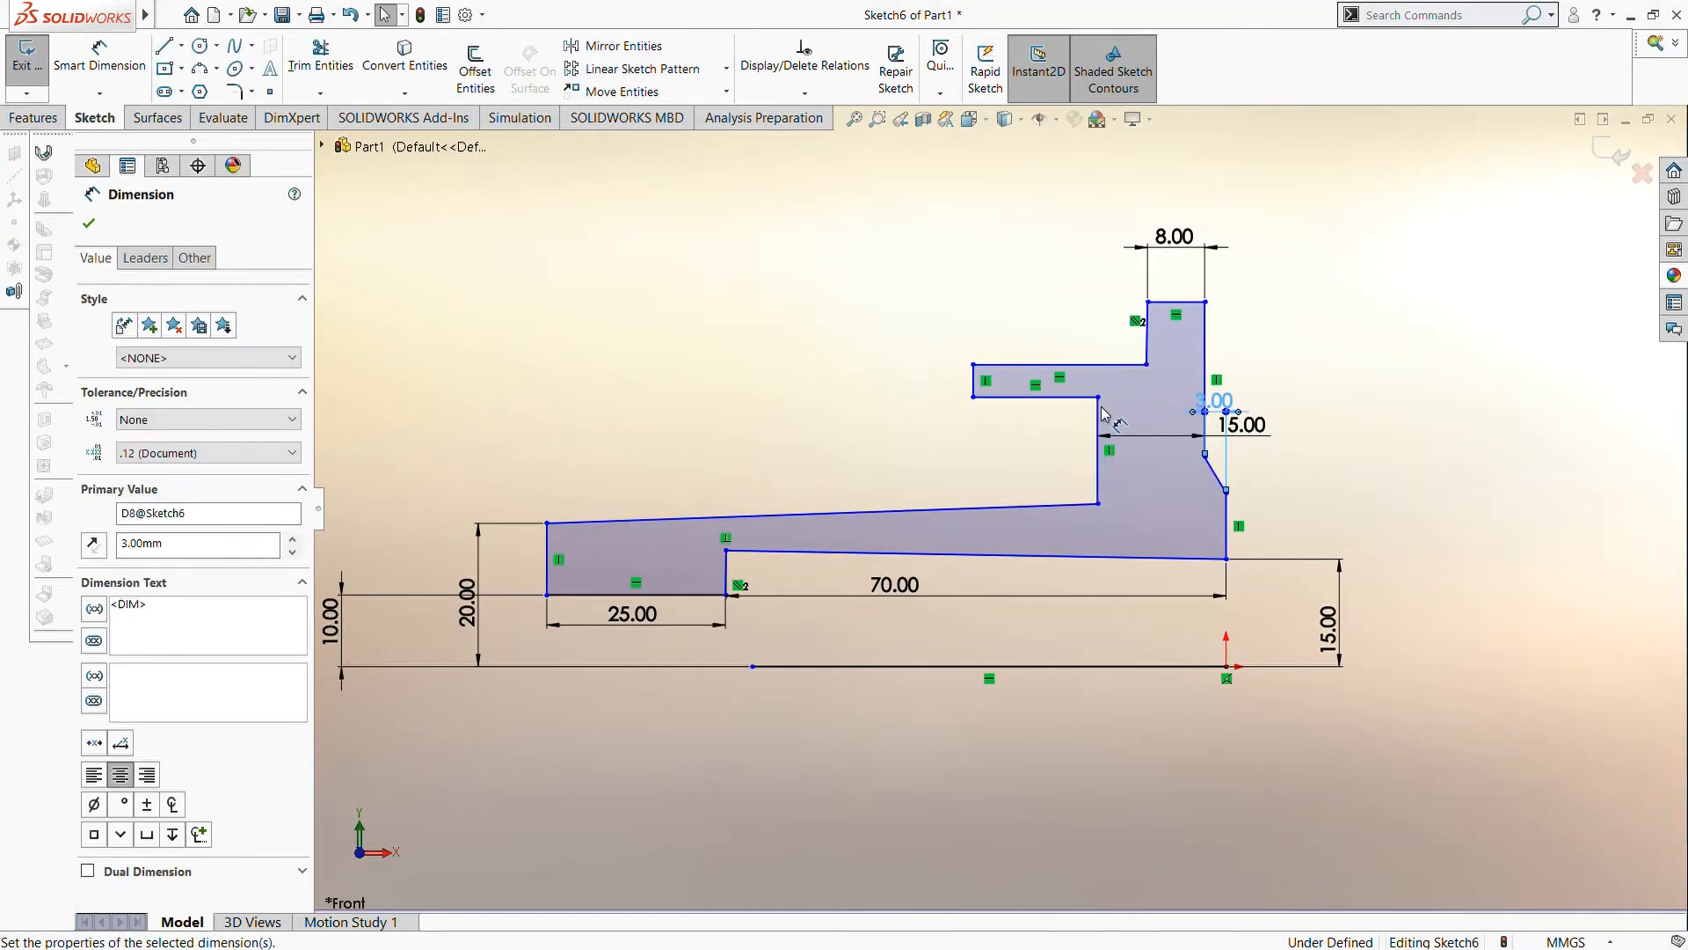
- Change the thickness dimension of the vertical wall below the flange to 12 mm
scroll(1194, 441, "down", 5)
left_click(1194, 441)
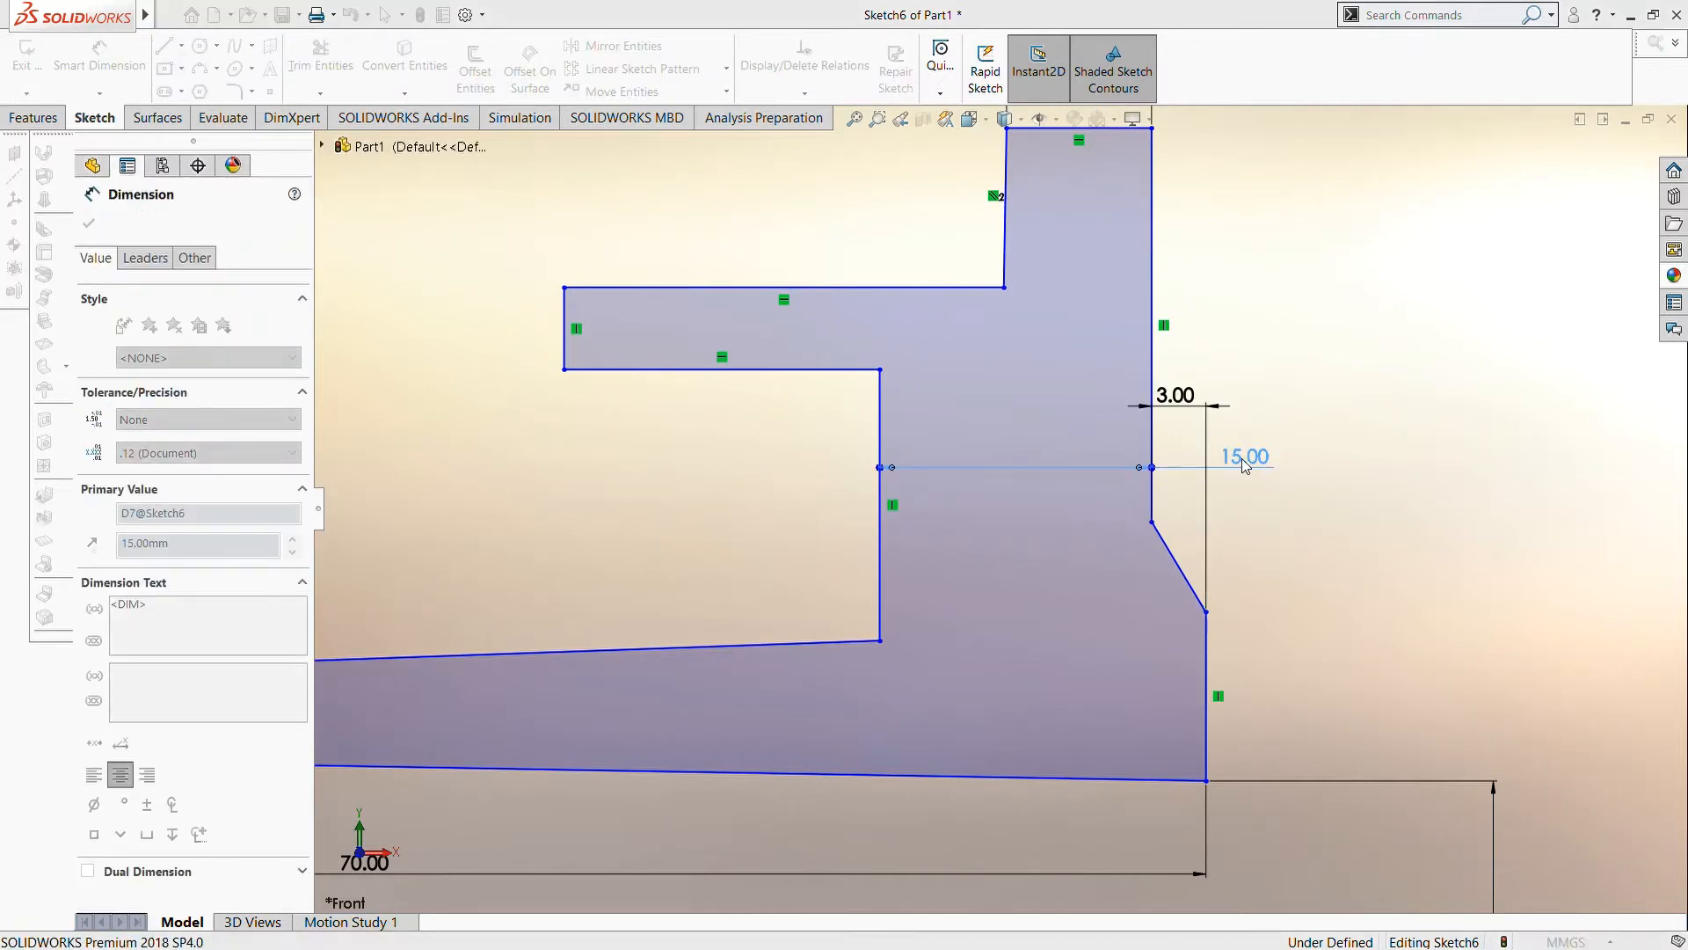
type("12")
key("Return")
scroll(1208, 617, "down", 2)
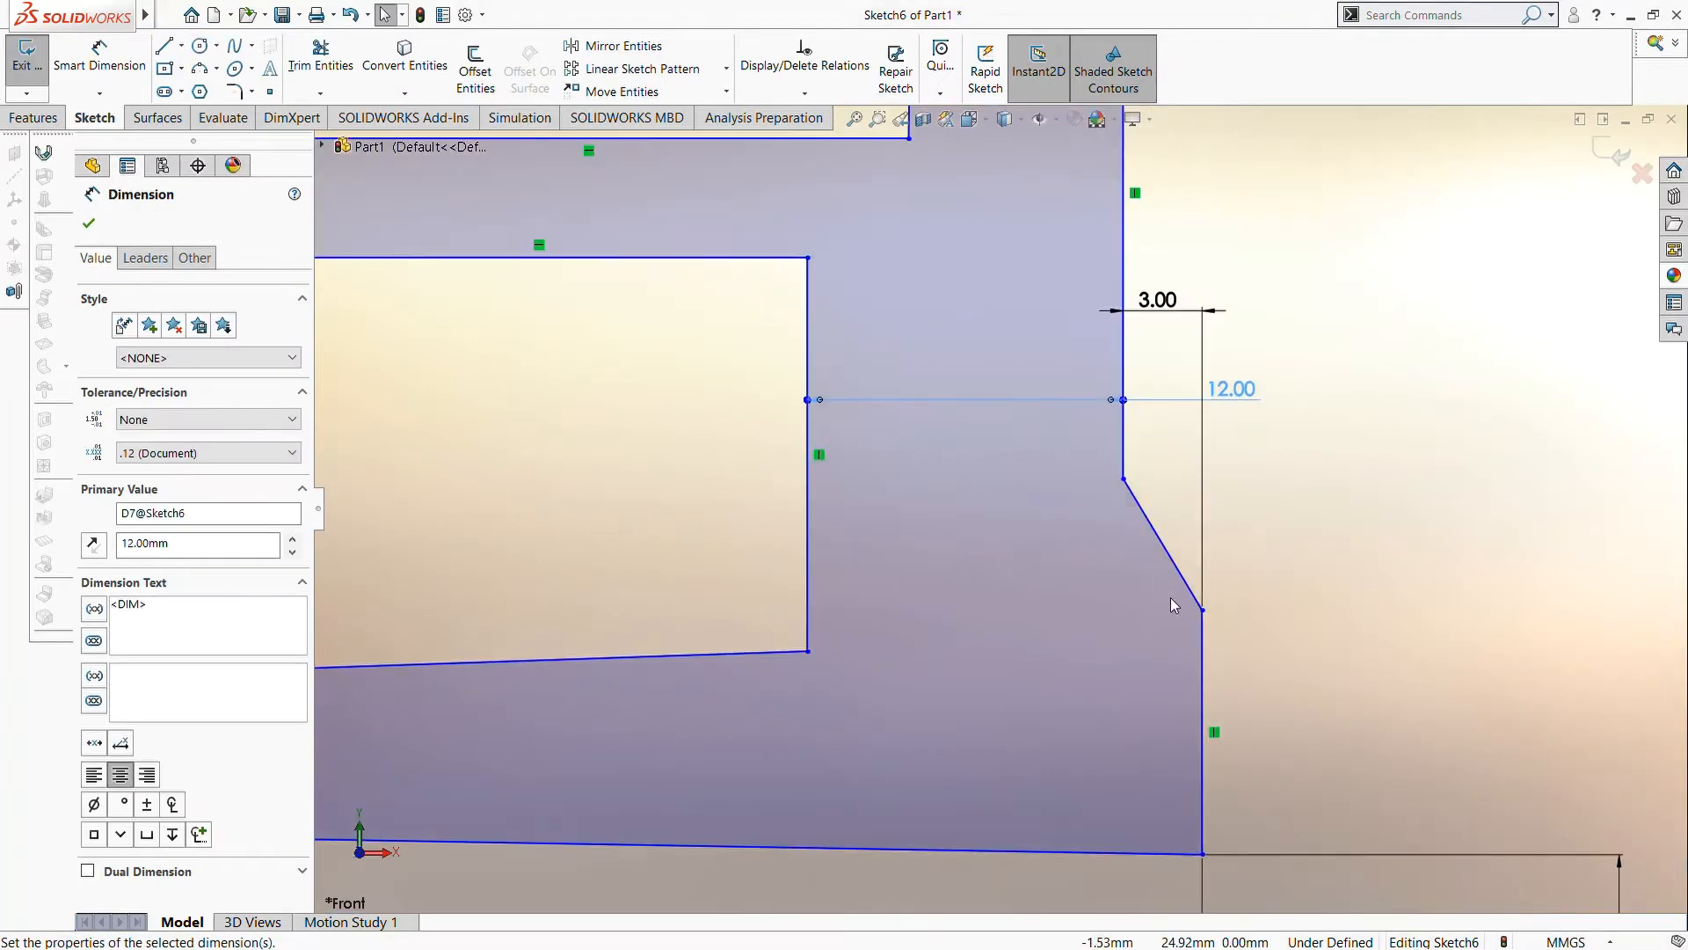
- Dimension the vertical height between the two endpoints of the sloped edge as 3 mm
scroll(1170, 598, "up", 2)
left_click(91, 64)
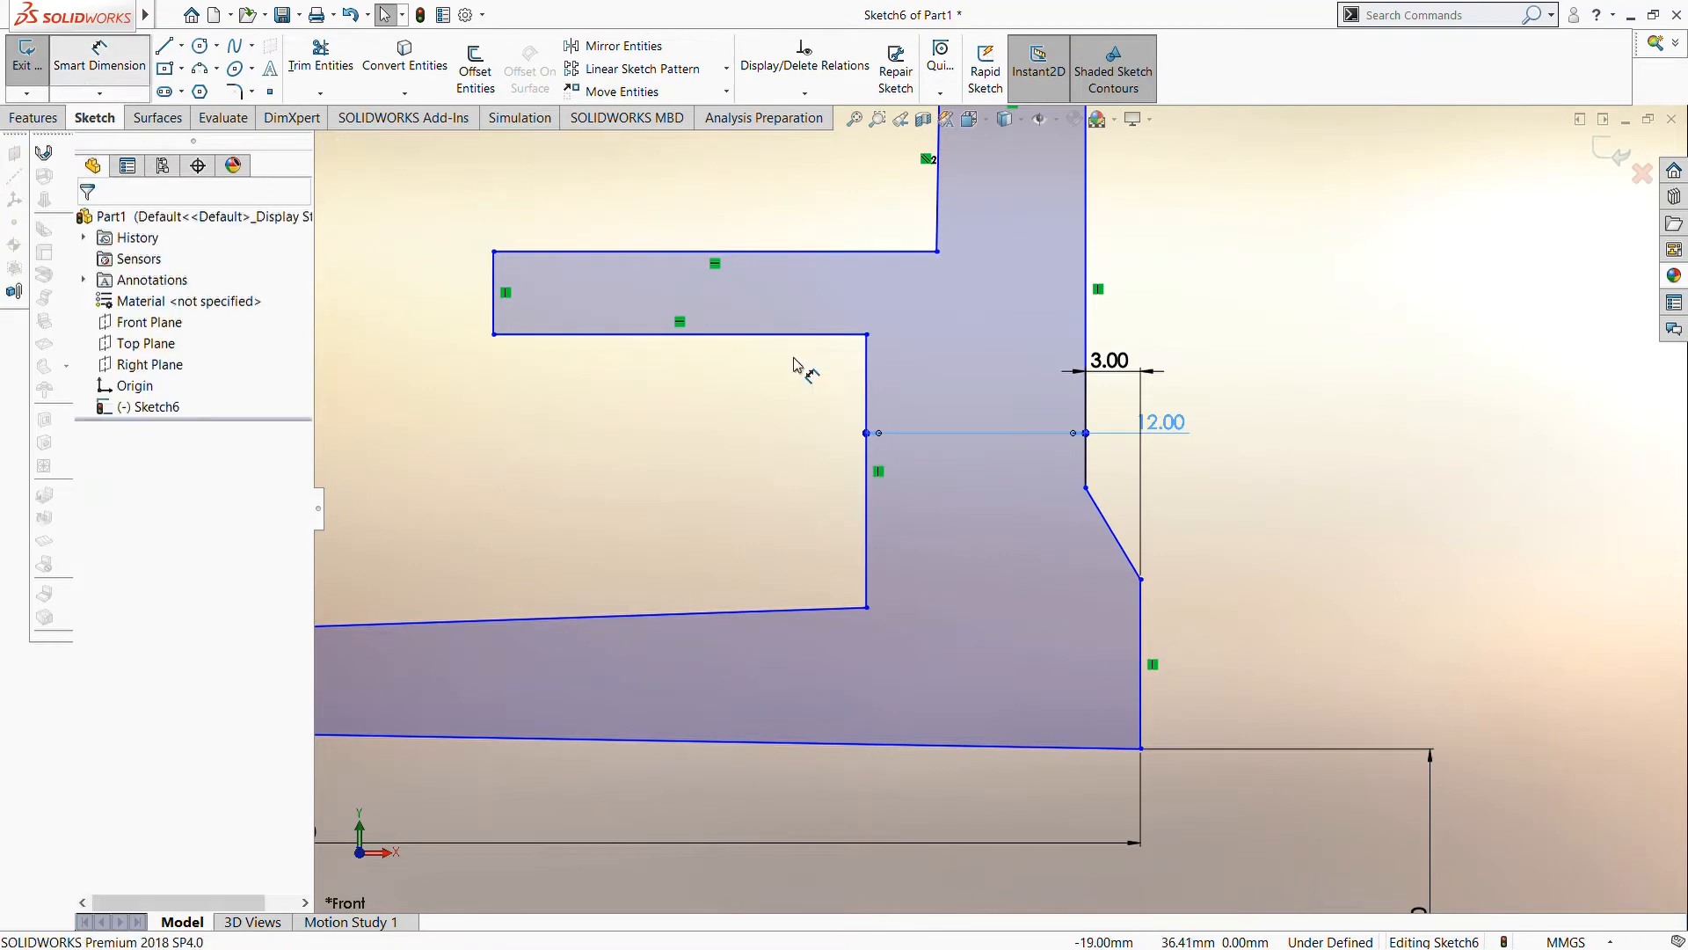
left_click(1085, 488)
left_click(1141, 579)
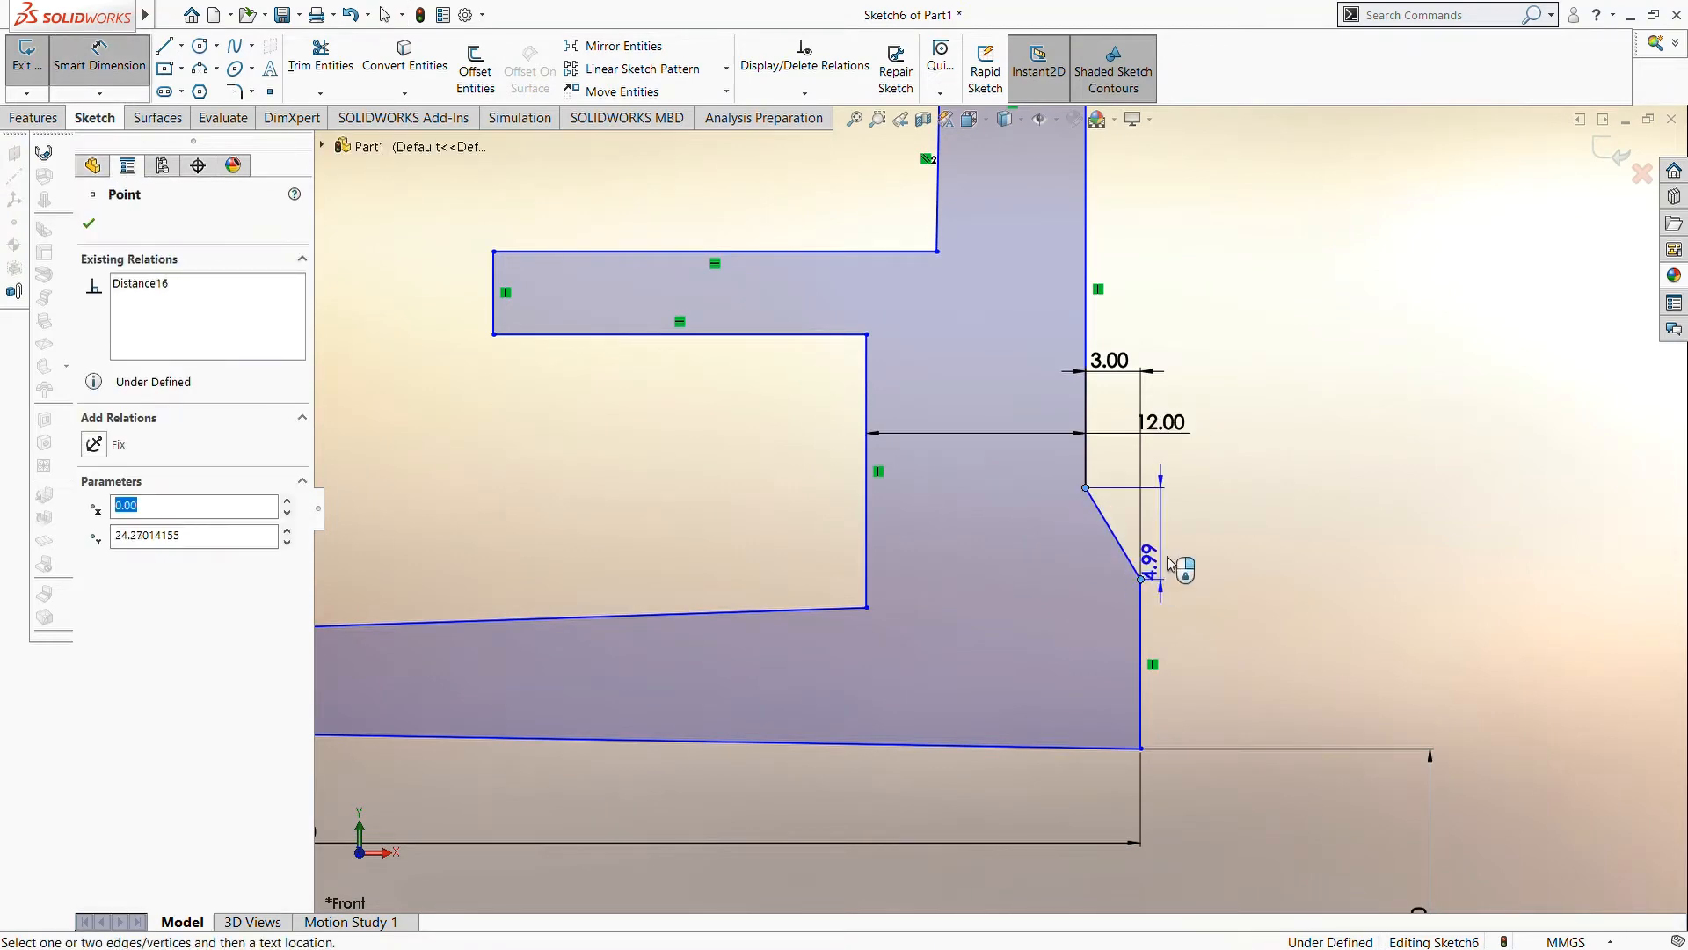
left_click(1253, 539)
type("3.00mm")
key("Return")
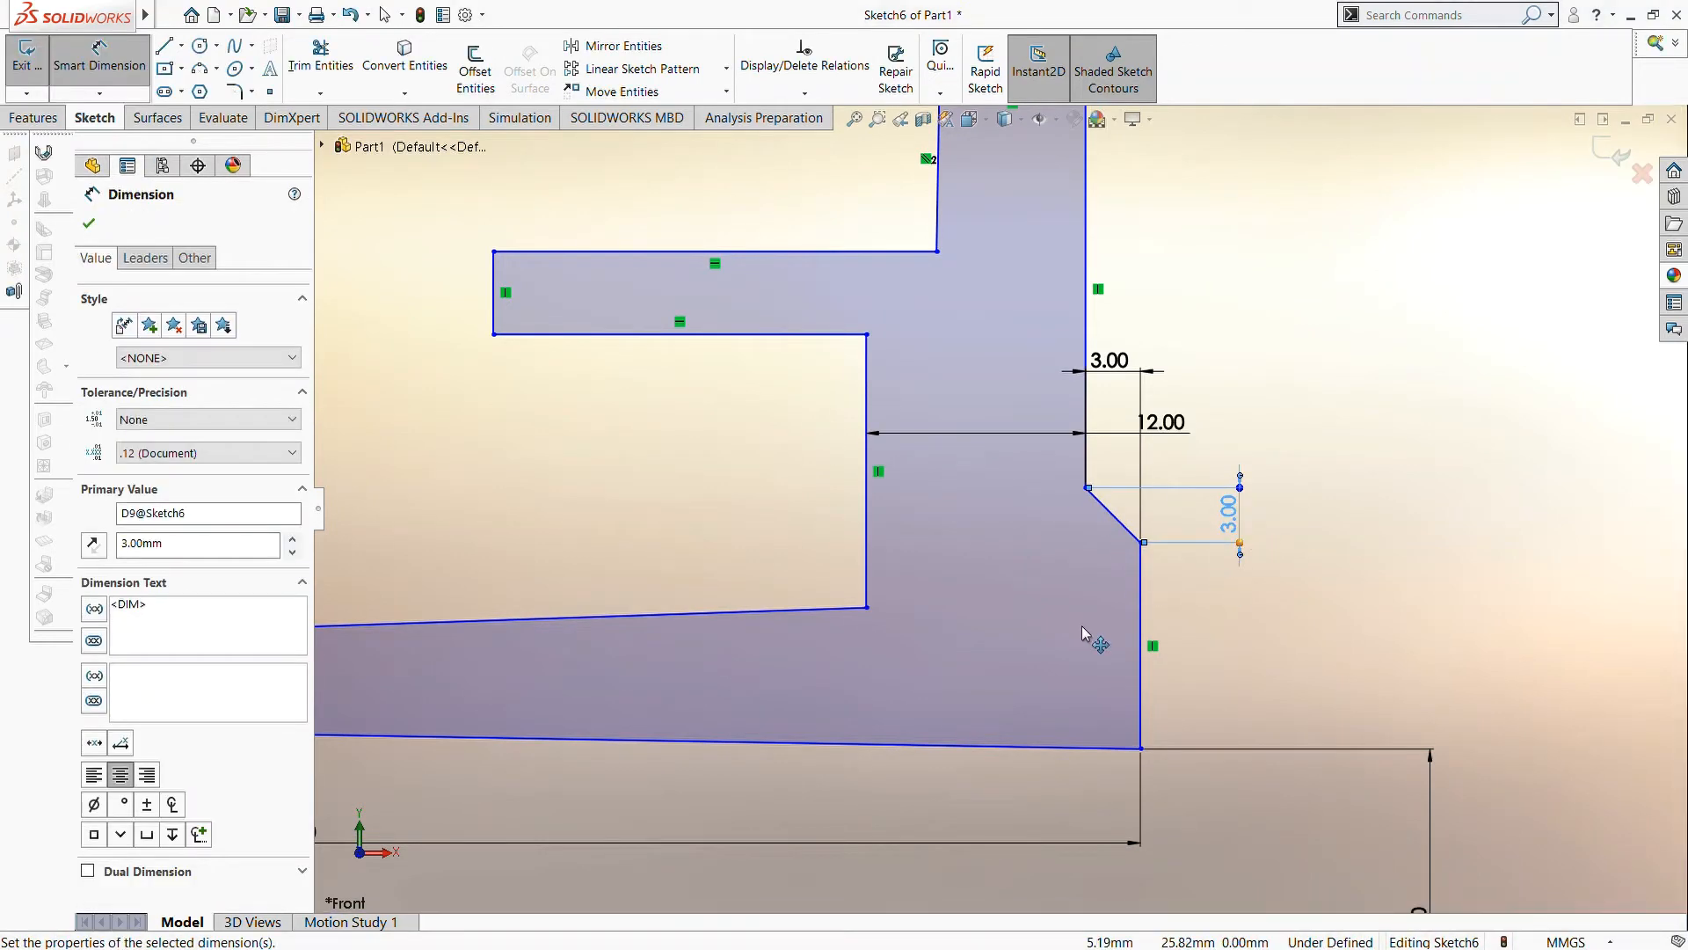
- Dimension the vertical distance from the corner where the arm's upper edge meets the wall to the axis line as 21 mm
scroll(1103, 643, "up", 3)
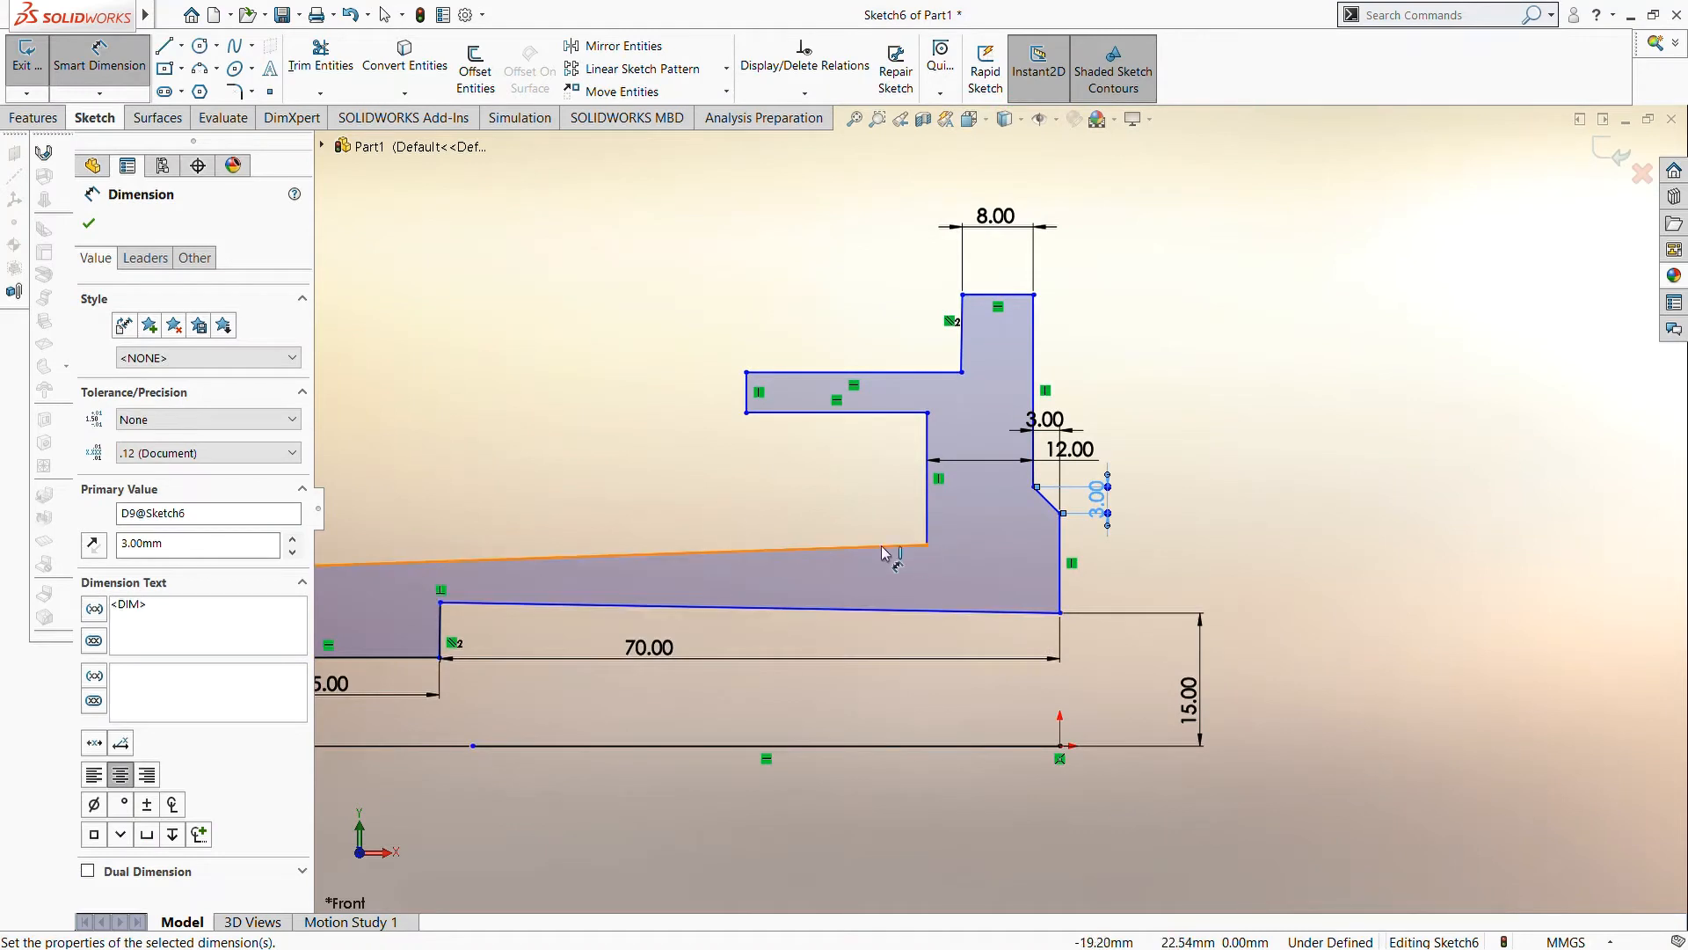
left_click(927, 545)
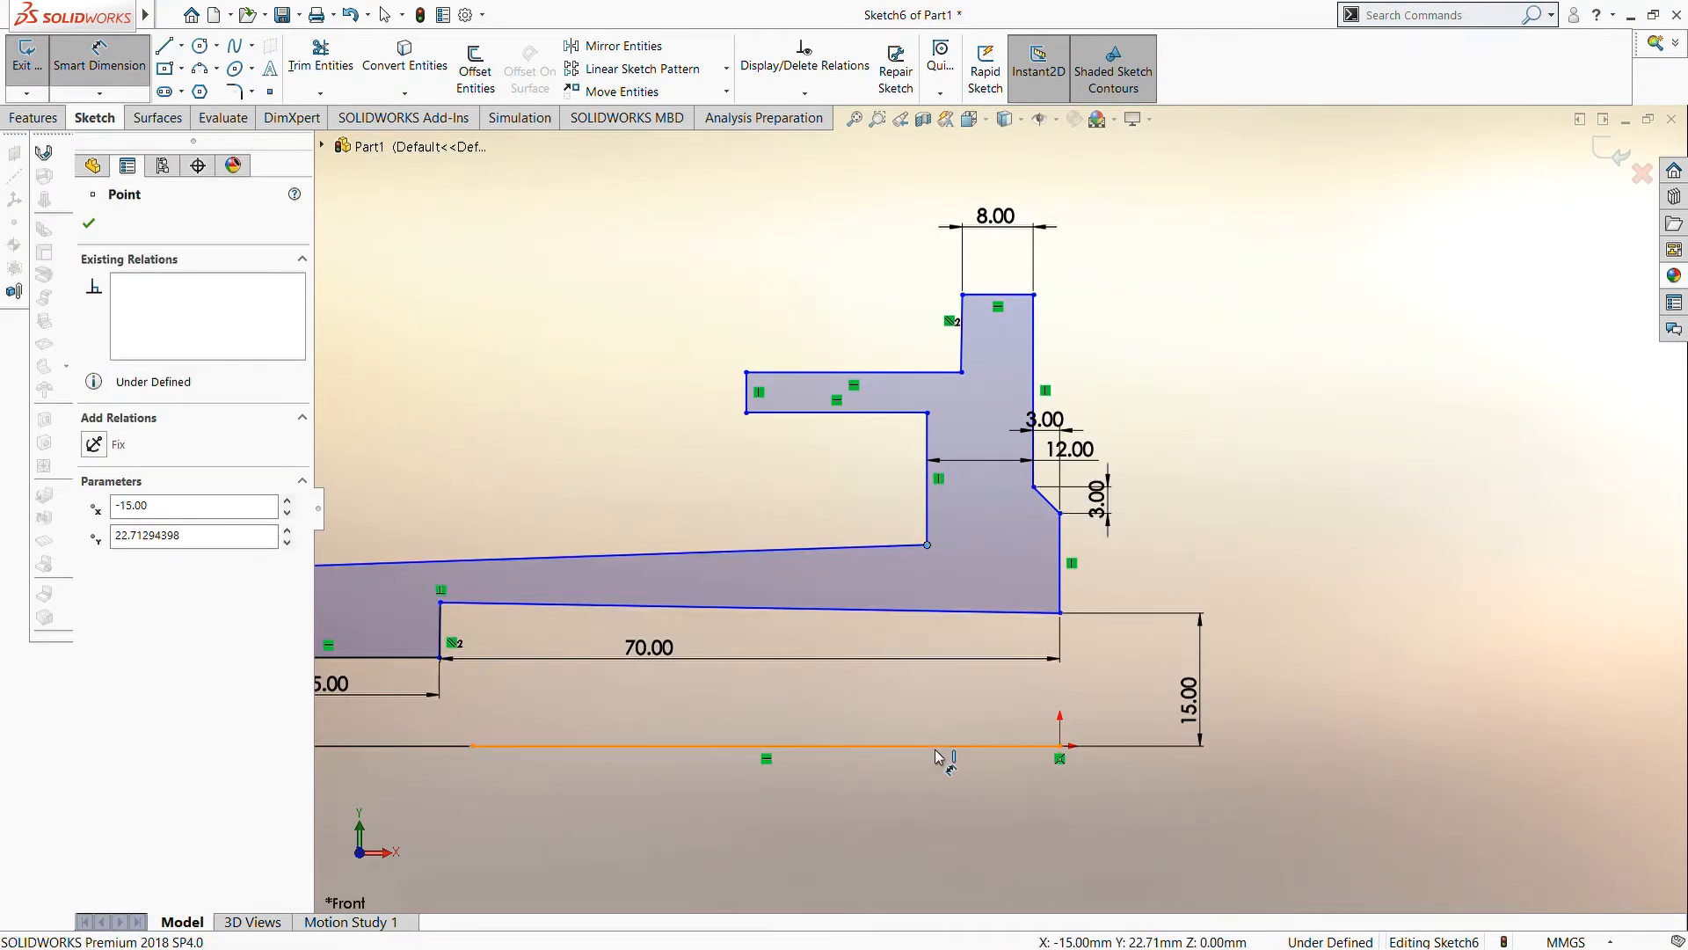
left_click(940, 746)
left_click(1307, 666)
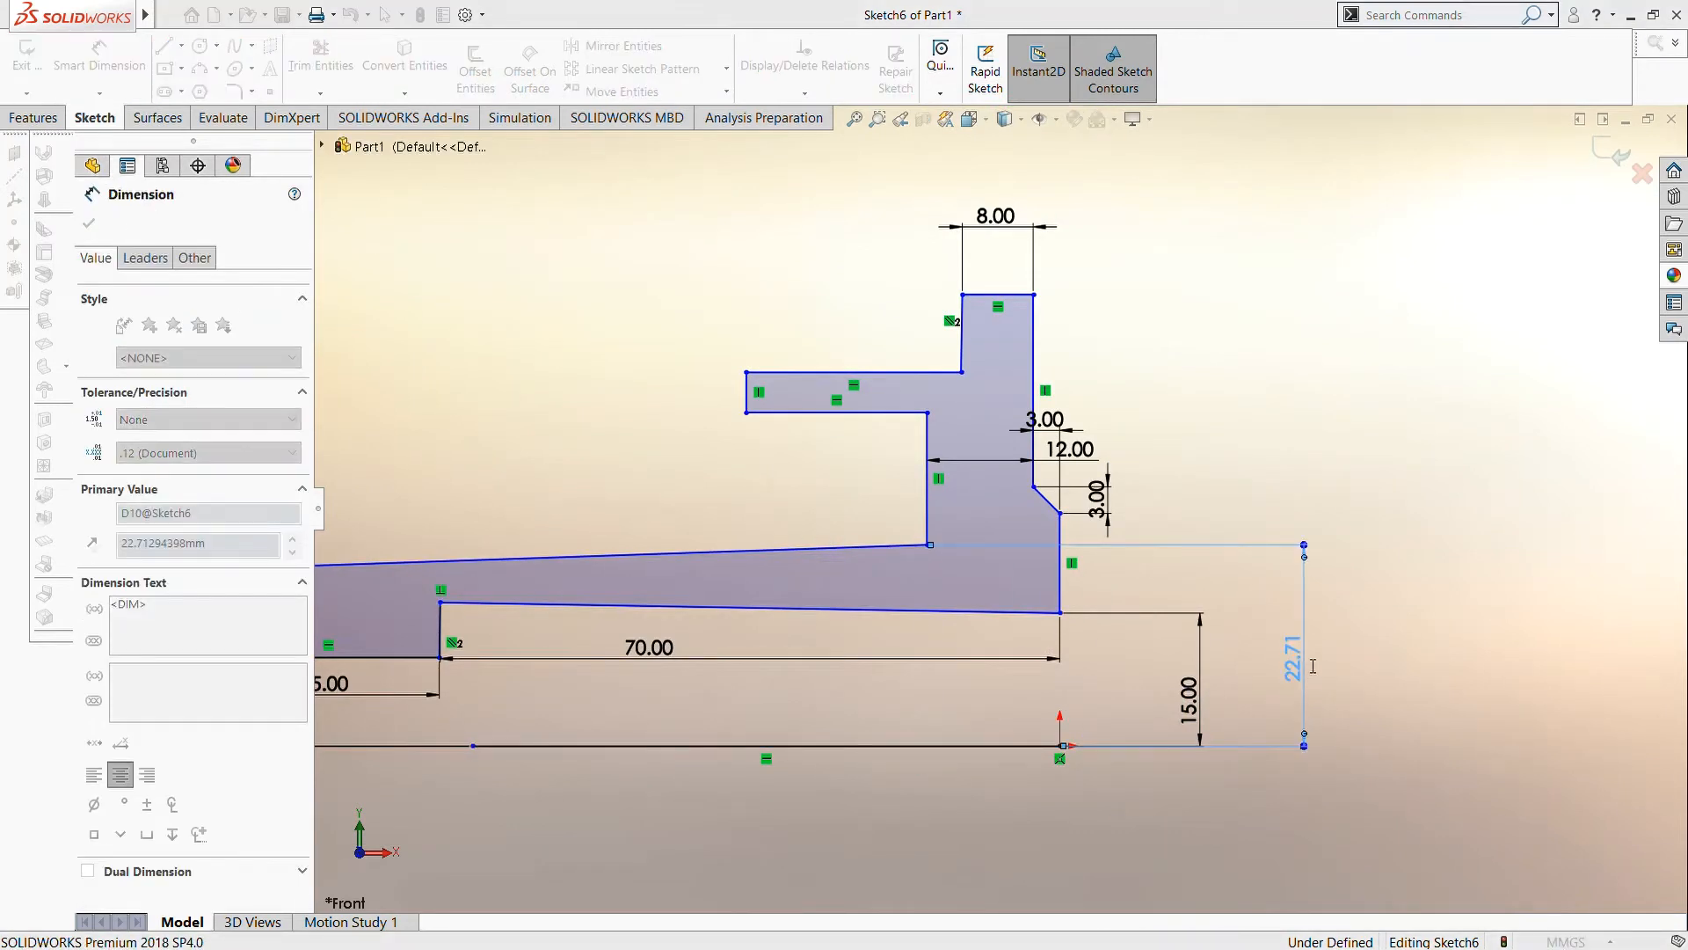
type("21")
key("Return")
- Dimension the vertical distance from the side flange's lower left corner to the axis line as 50 mm
scroll(992, 680, "down", 2)
scroll(951, 562, "up", 2)
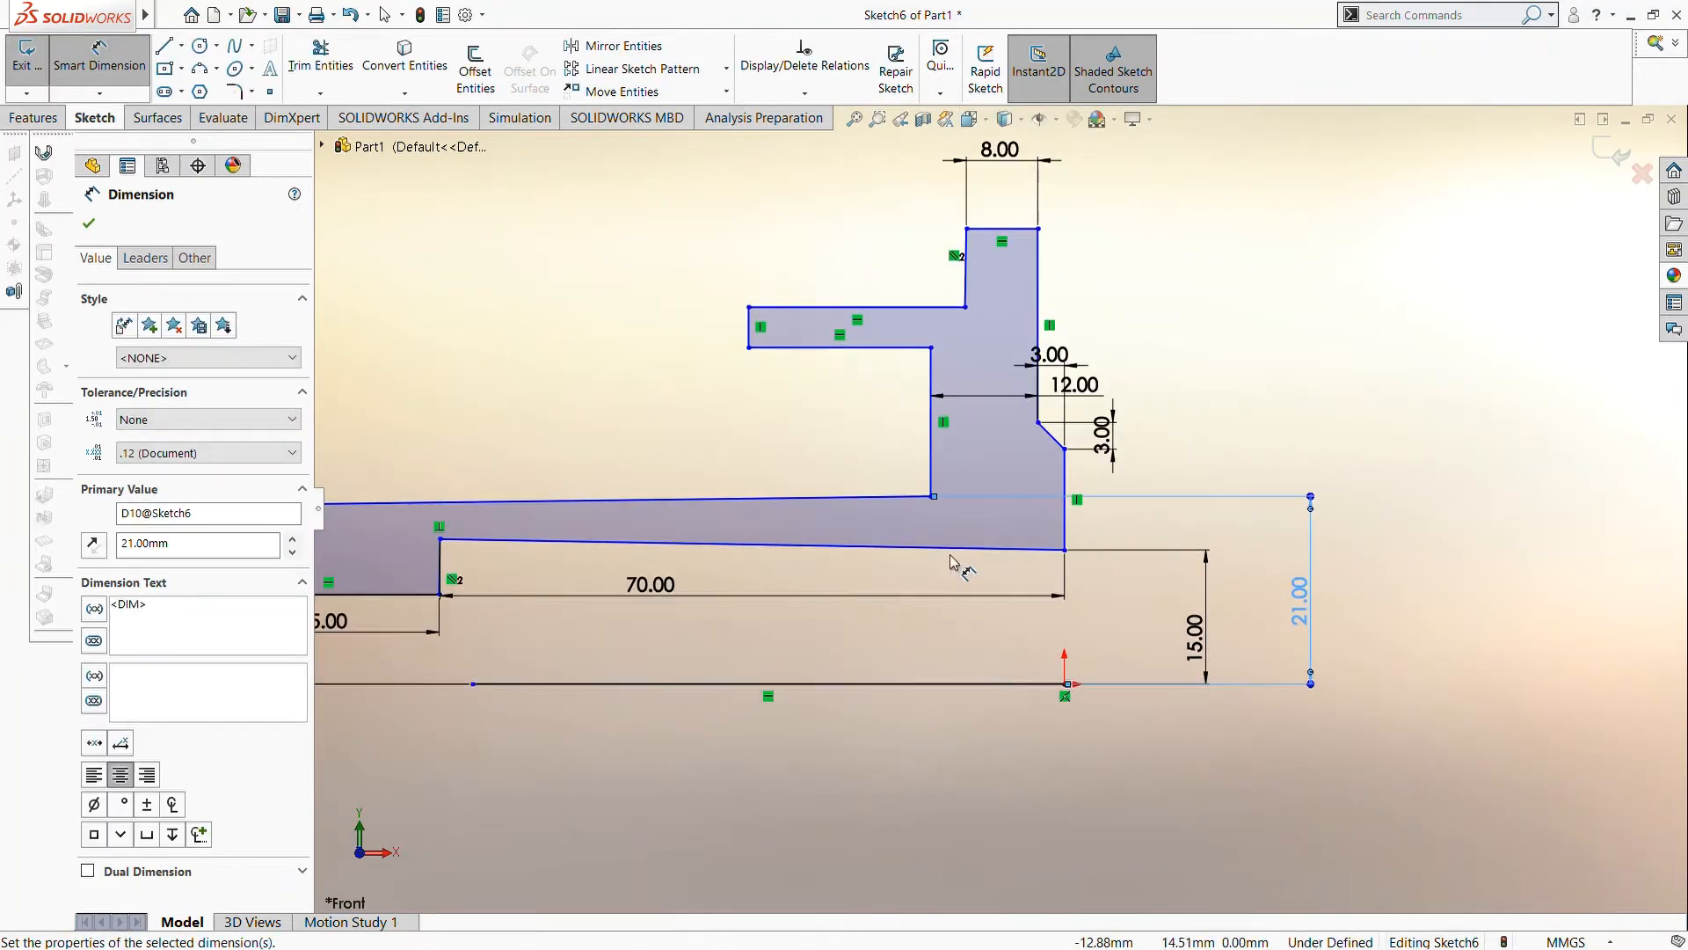
left_click(748, 347)
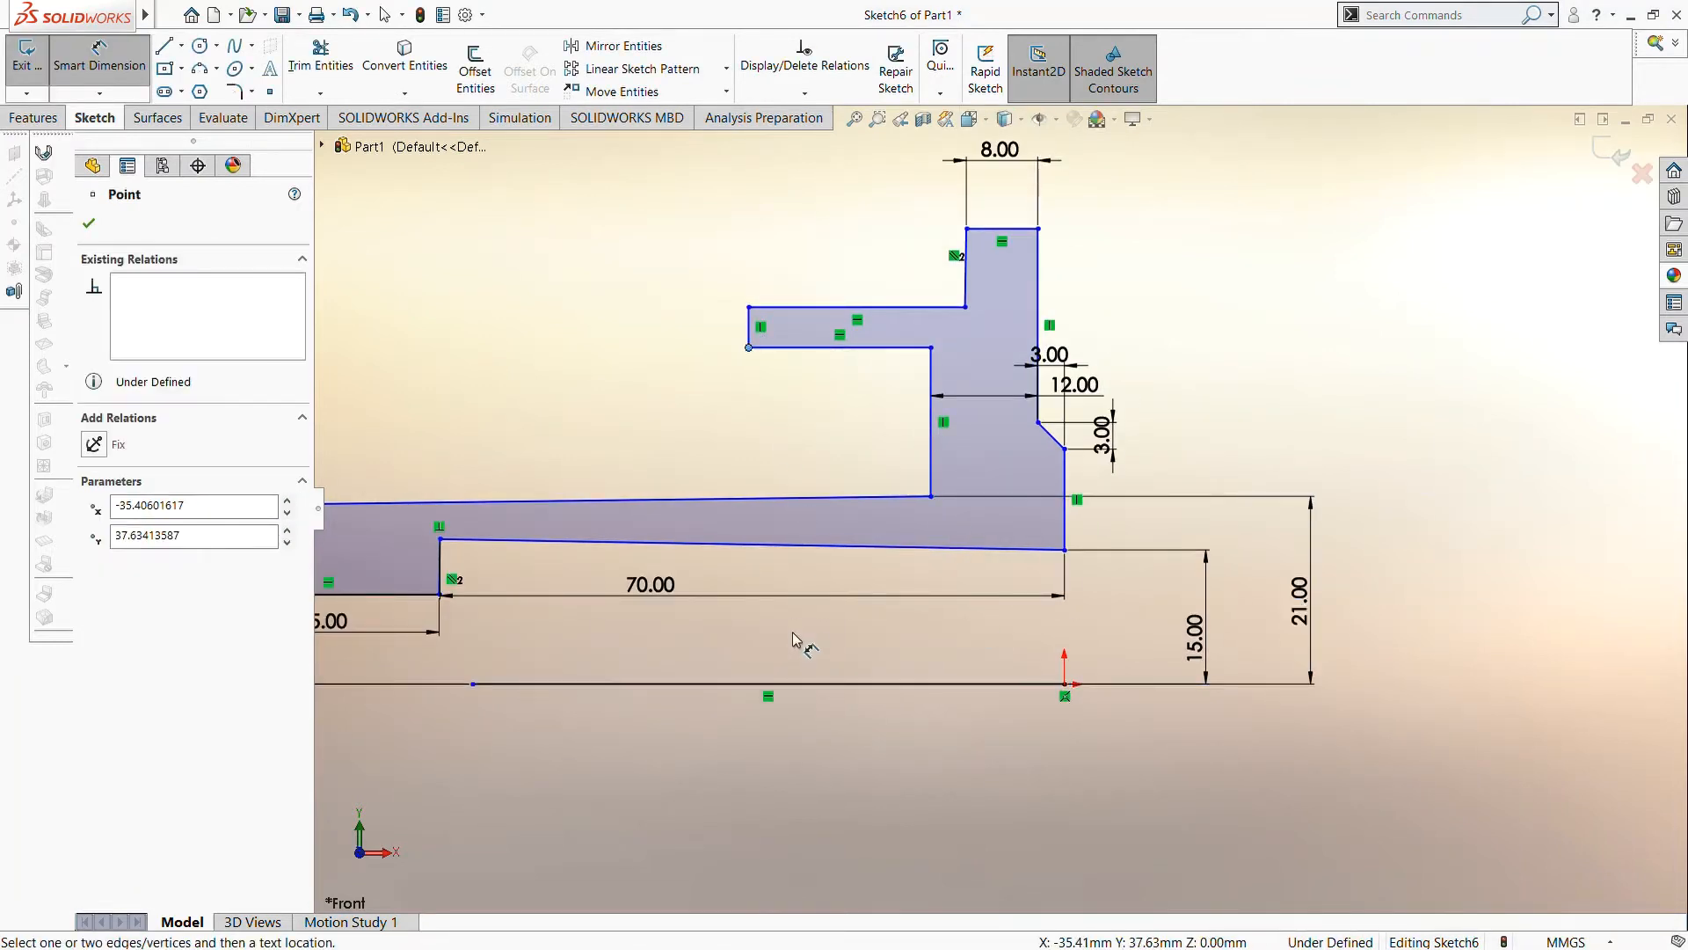
left_click(772, 684)
left_click(1466, 407)
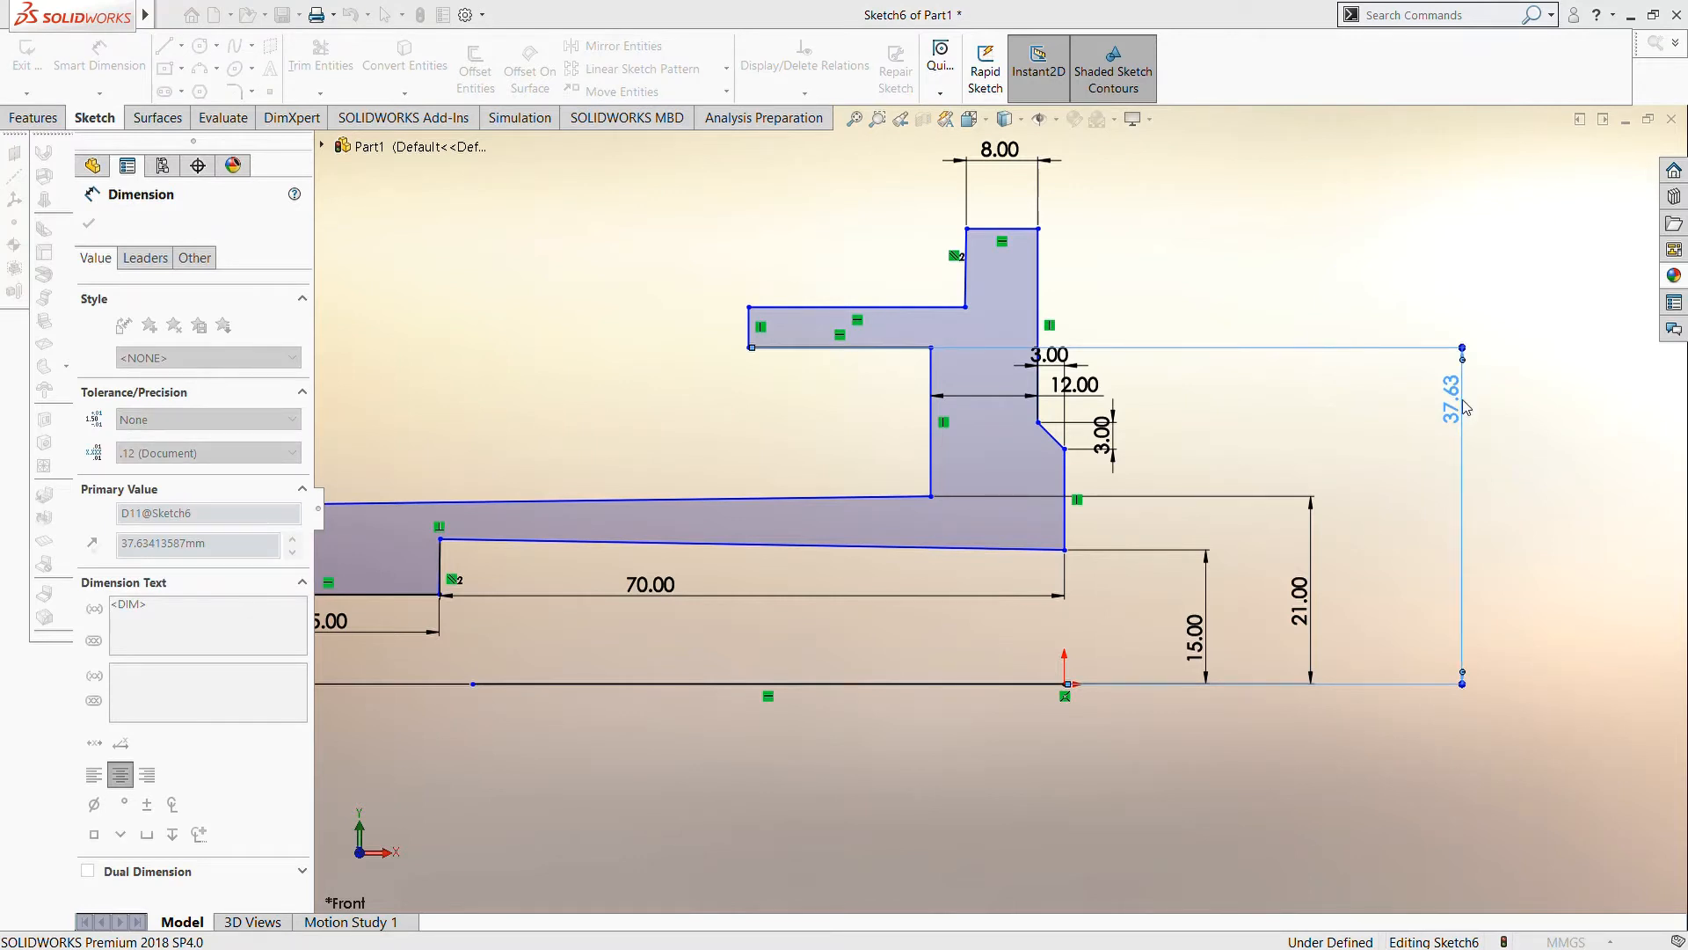
type("50")
key("Return")
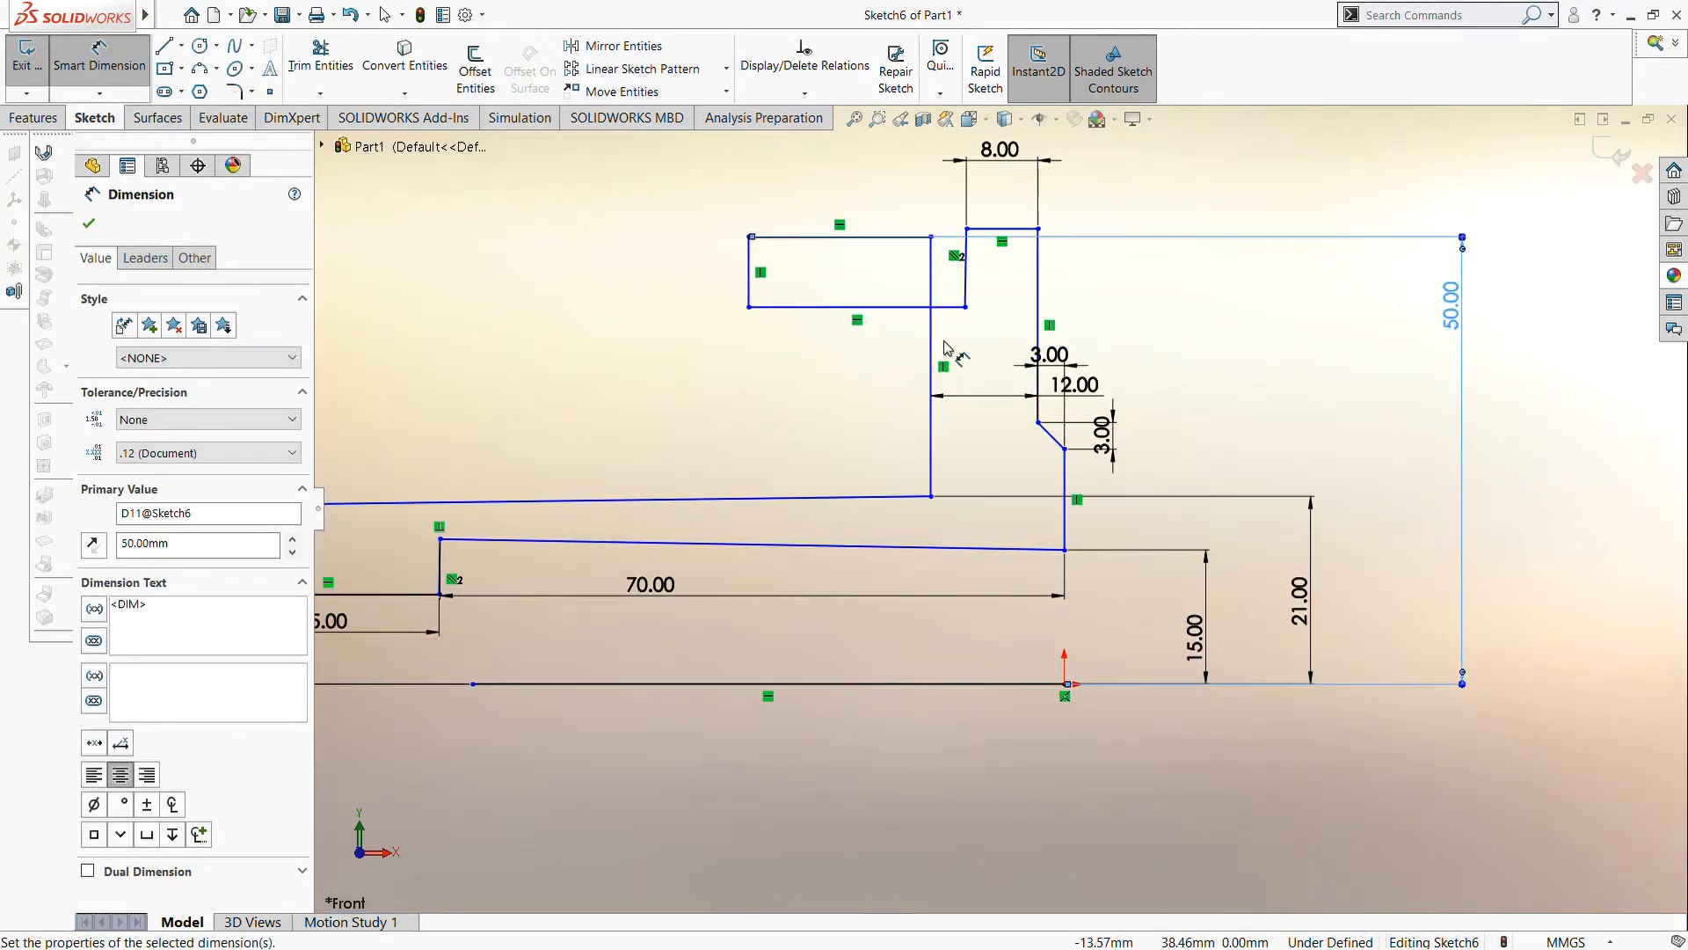
- Dimension the vertical distance from the profile's topmost edge to the axis line as 70 mm
scroll(946, 343, "down", 1)
scroll(949, 343, "up", 1)
left_click(1007, 264)
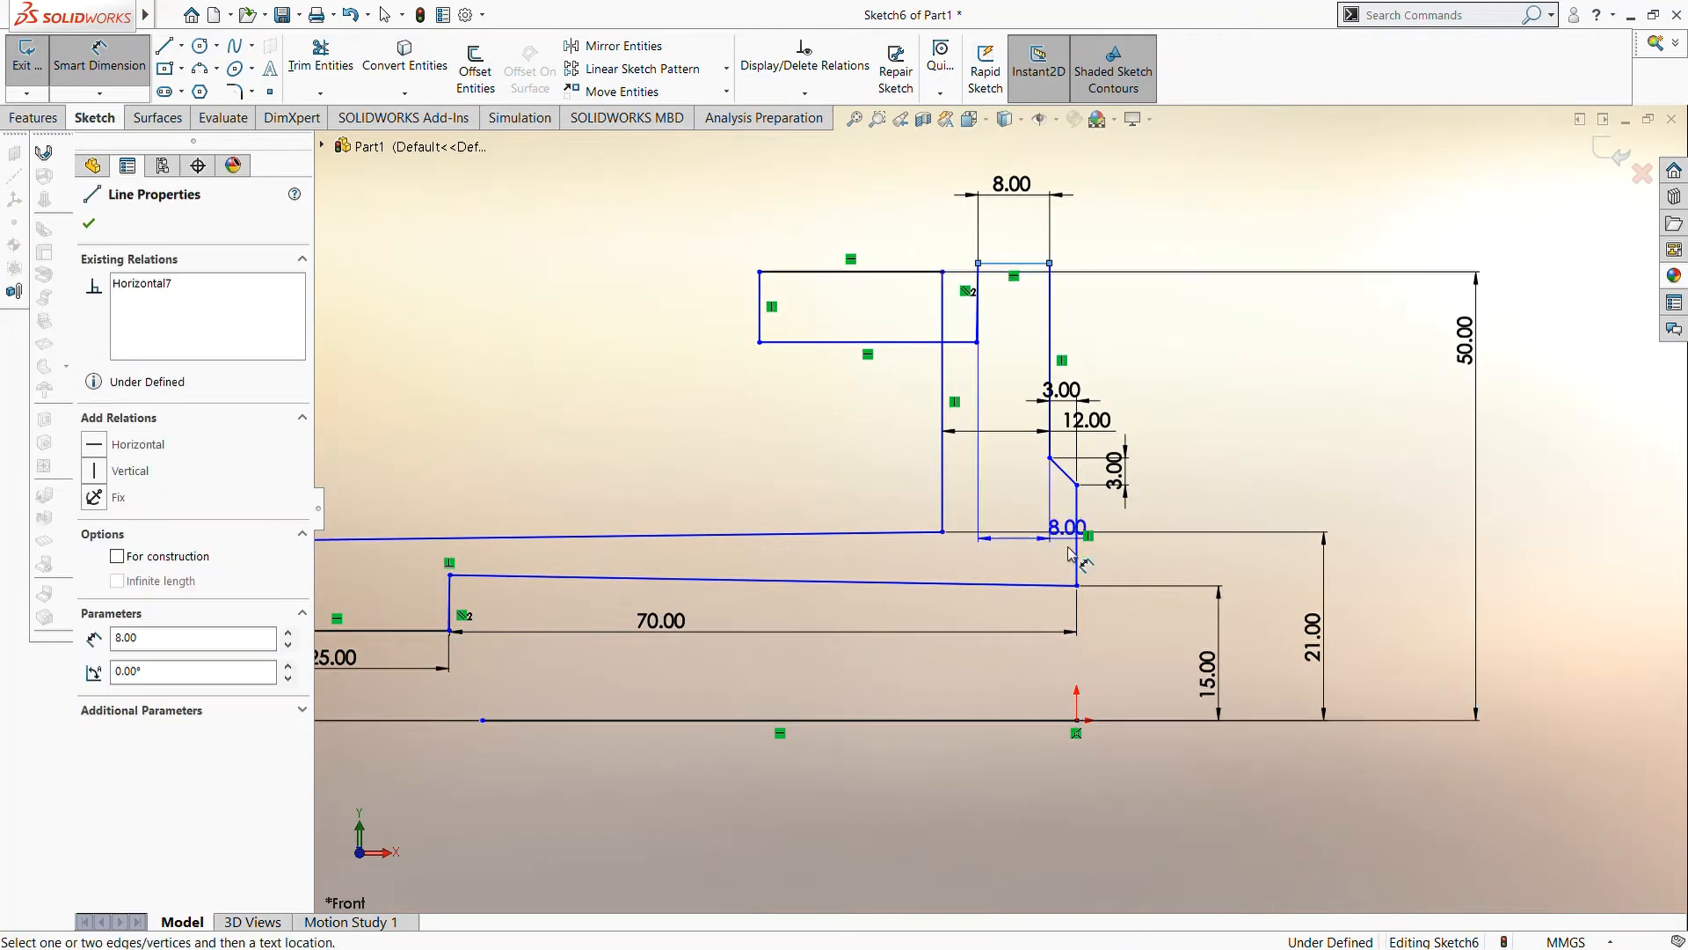
left_click(1053, 721)
left_click(1622, 435)
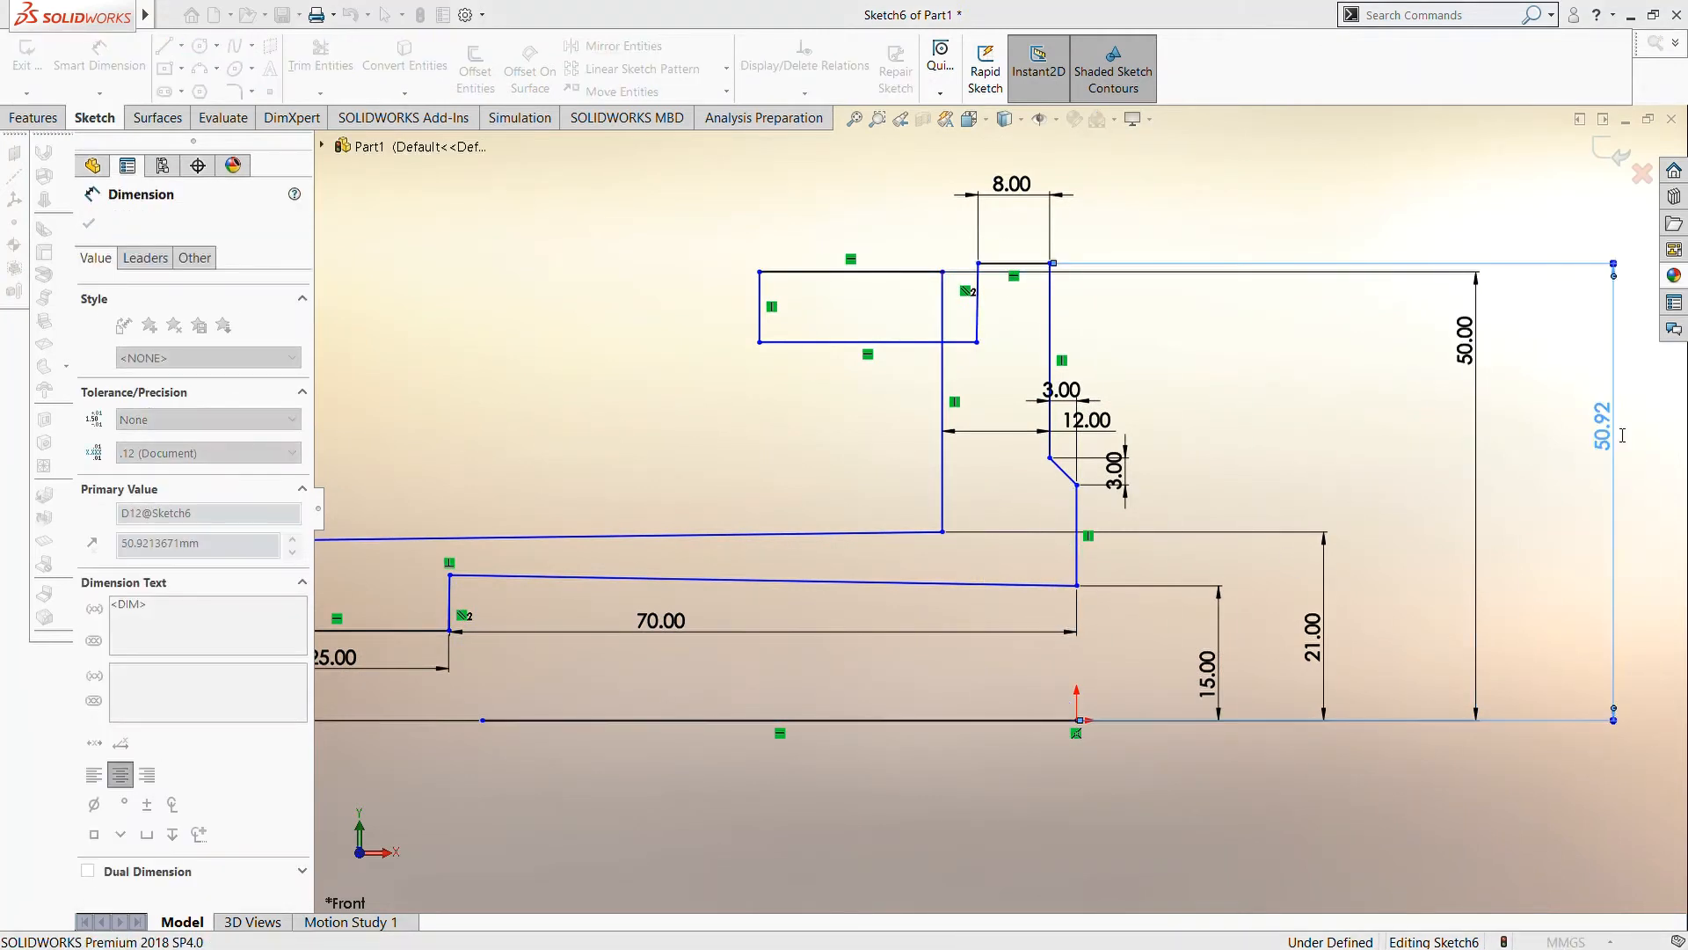
type("70")
key("Return")
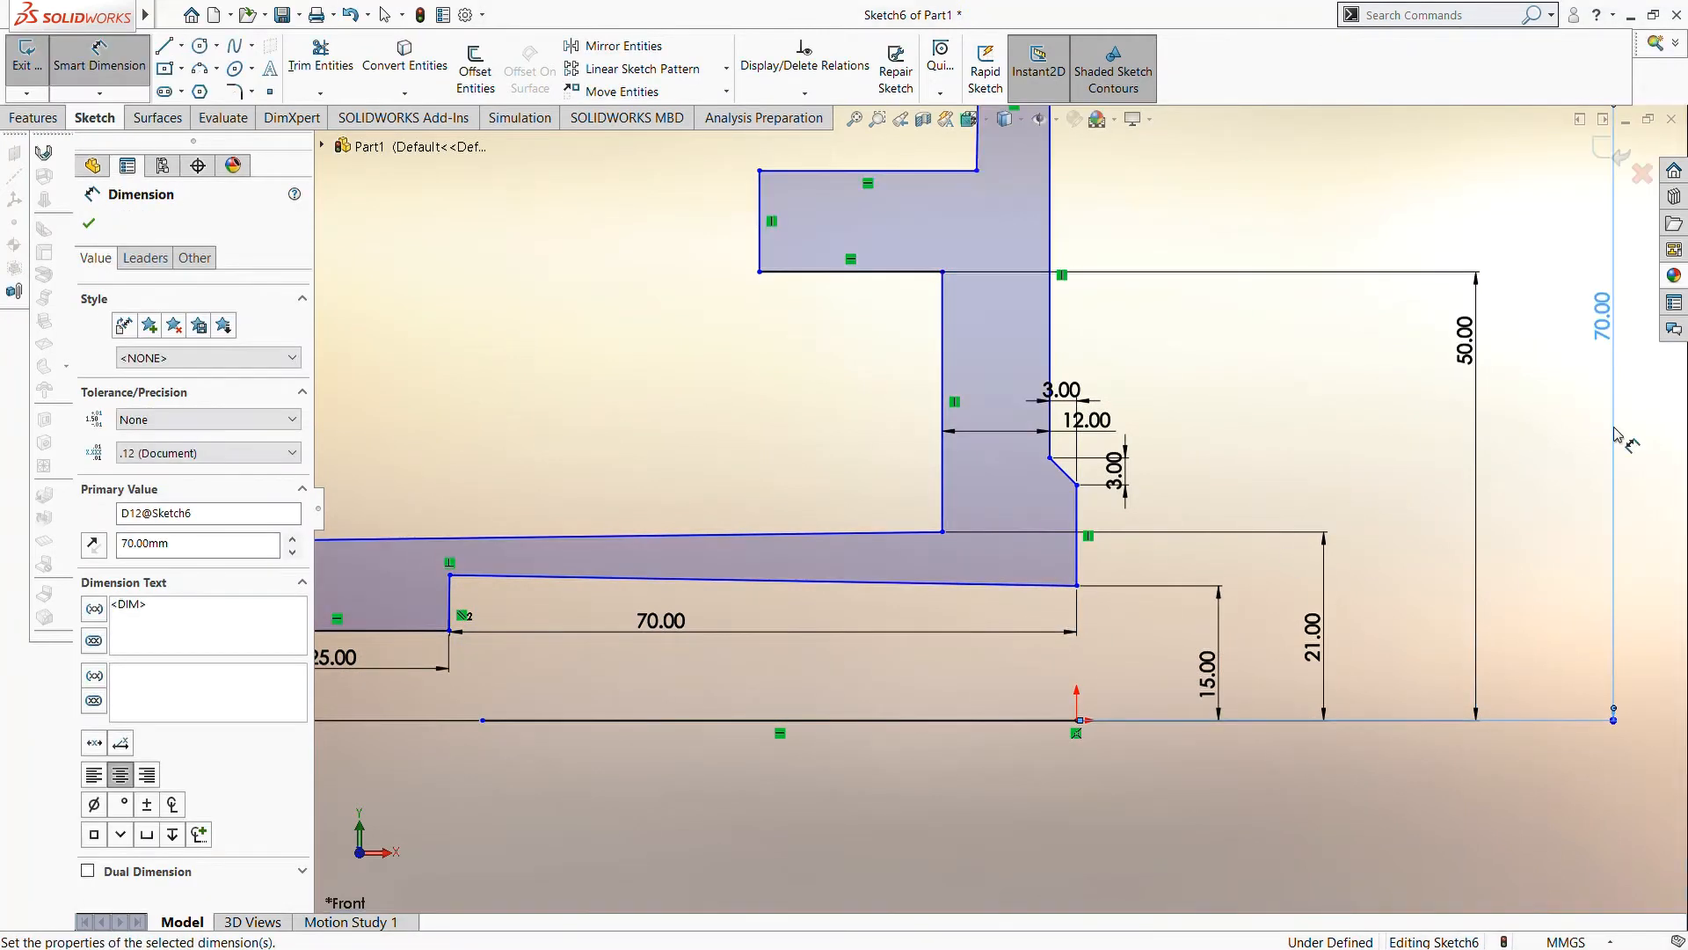
- Dimension the vertical distance from the side flange's upper edge to the axis line as 55 mm
left_click(874, 630)
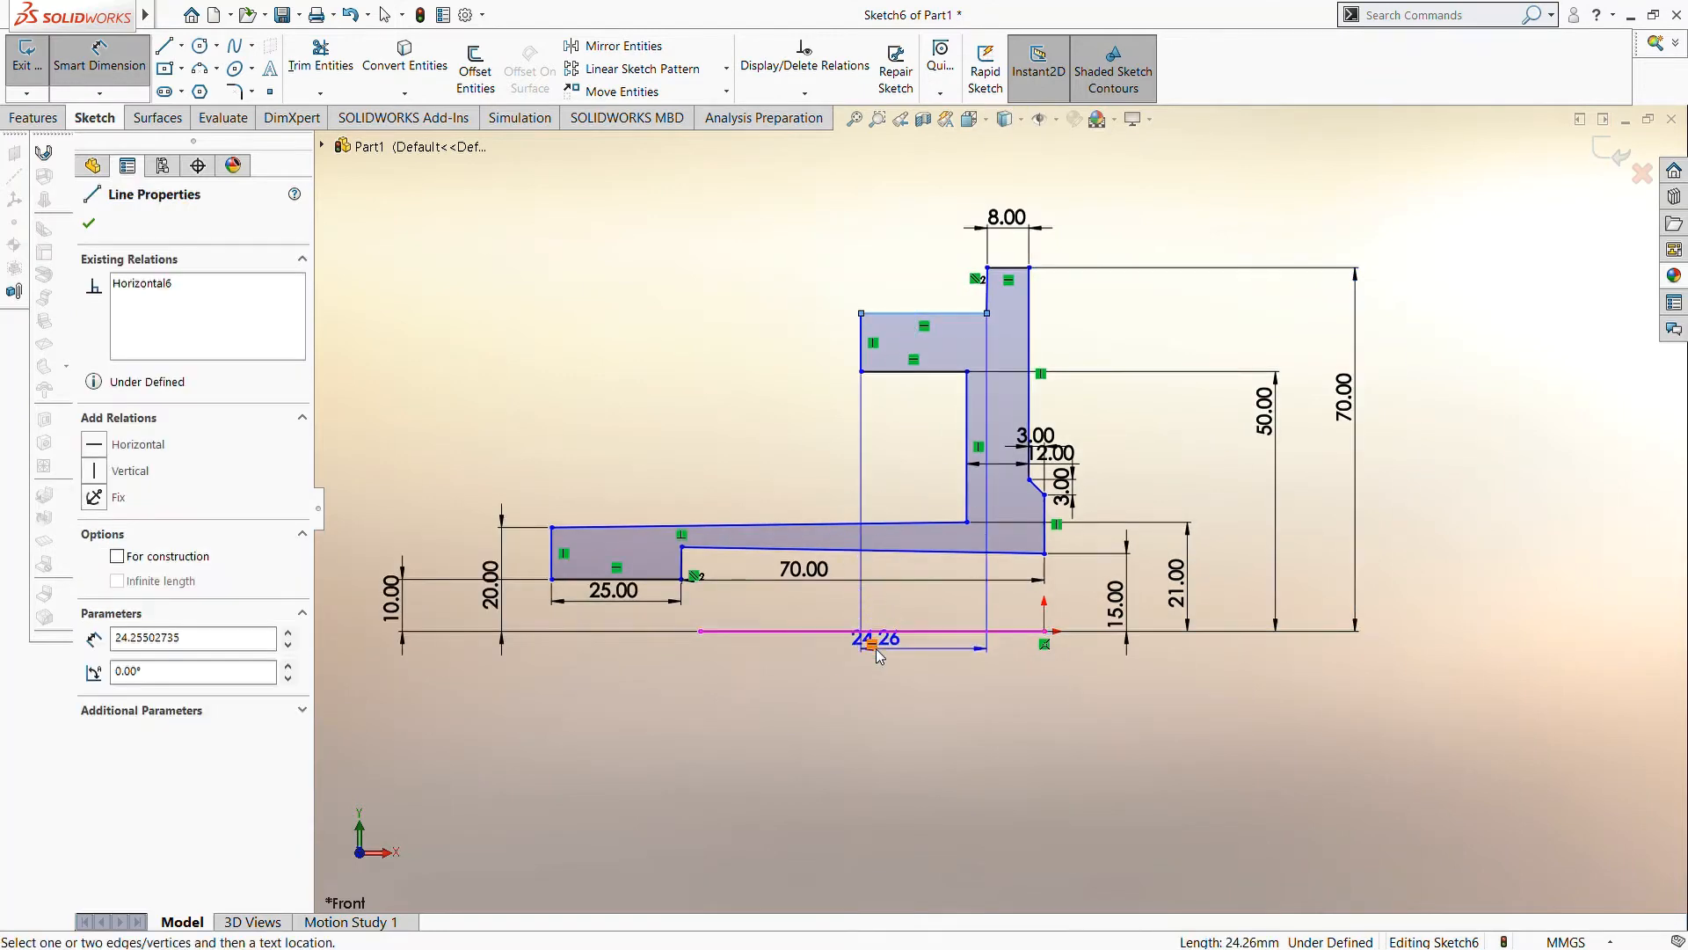
left_click(879, 313)
left_click(373, 519)
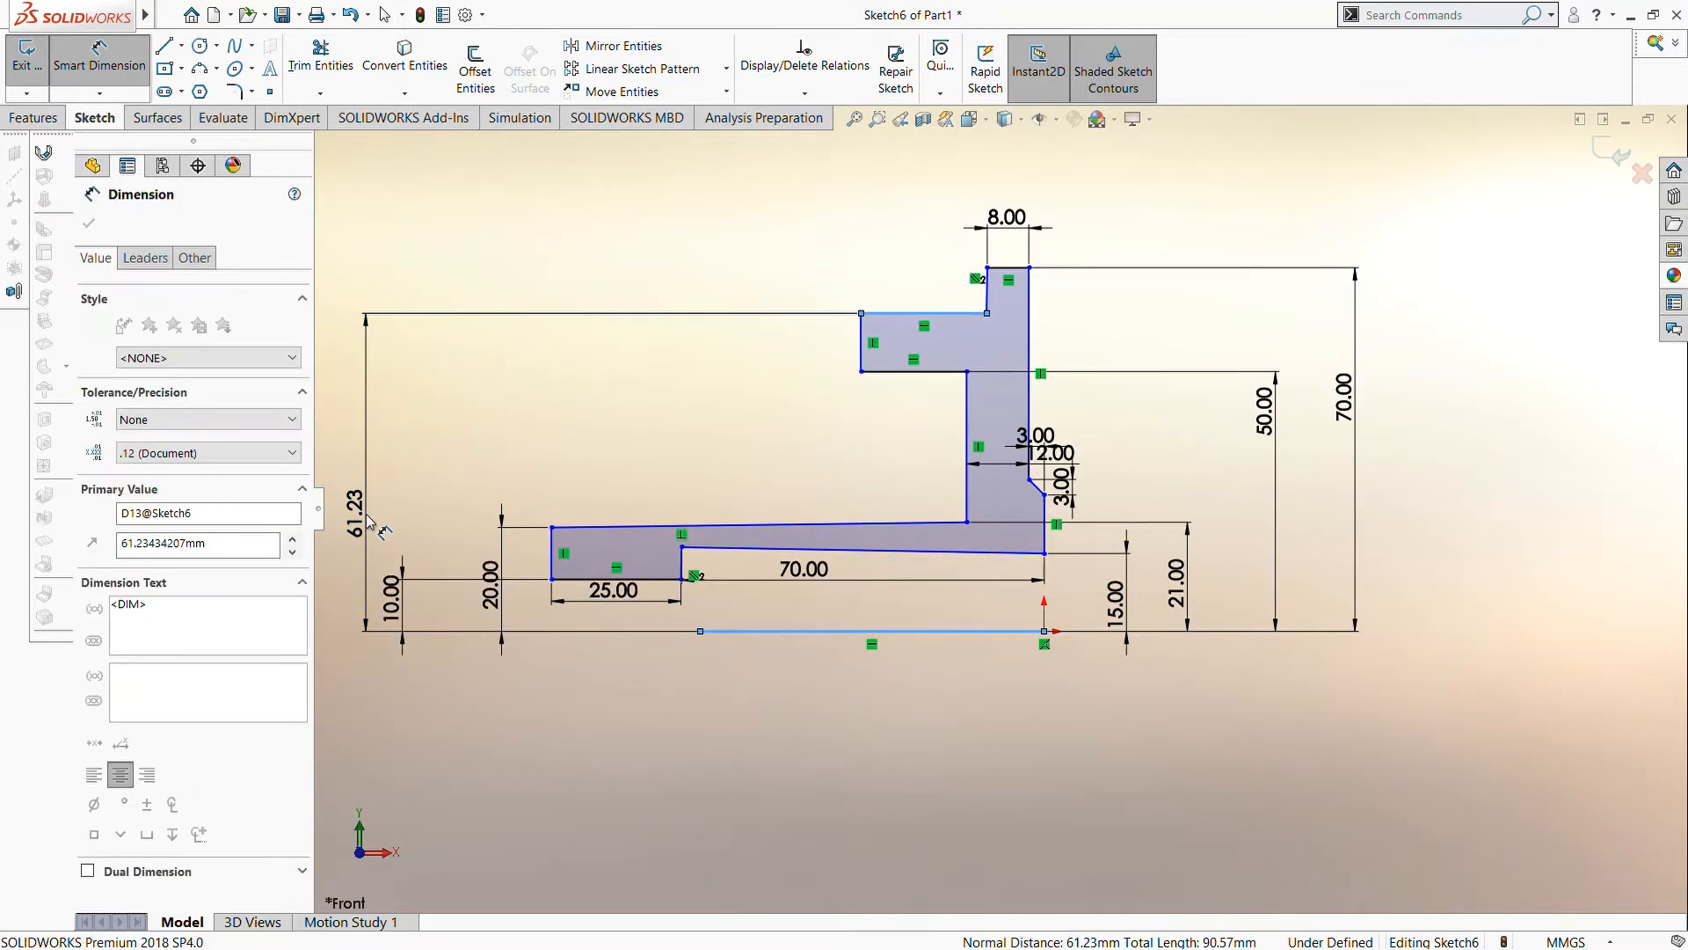
type("55")
key("Return")
- Dimension the horizontal distance from the side flange's left end edge to the long vertical right edge as 48 mm
scroll(685, 434, "down", 2)
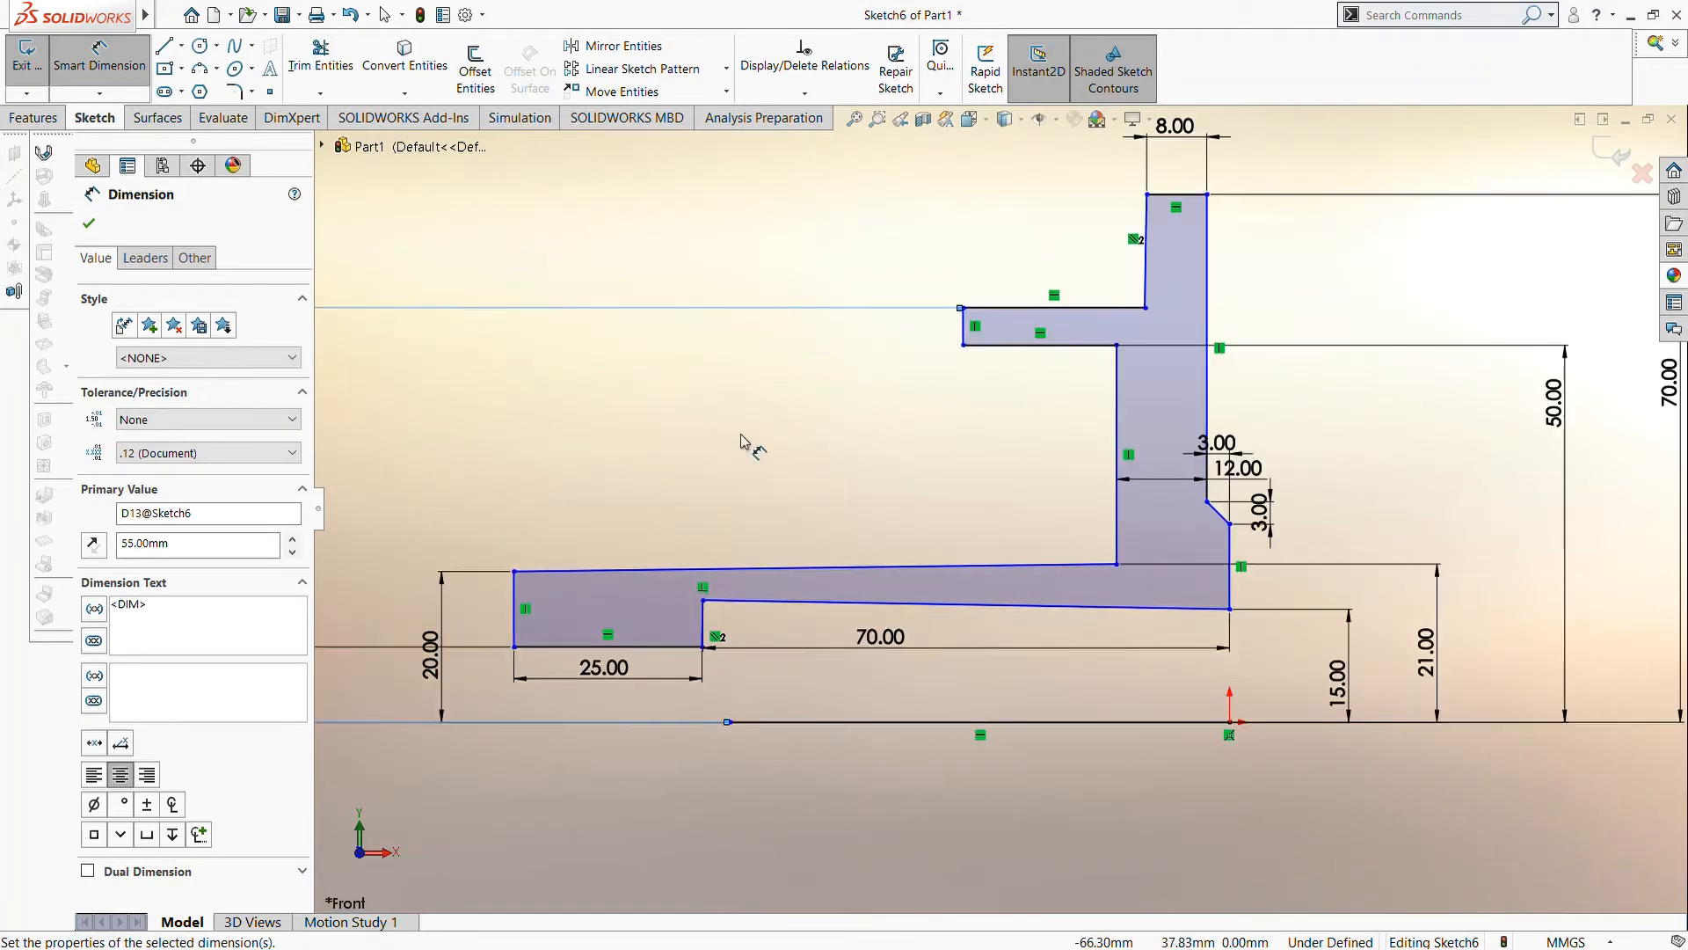
left_click(965, 337)
left_click(1206, 263)
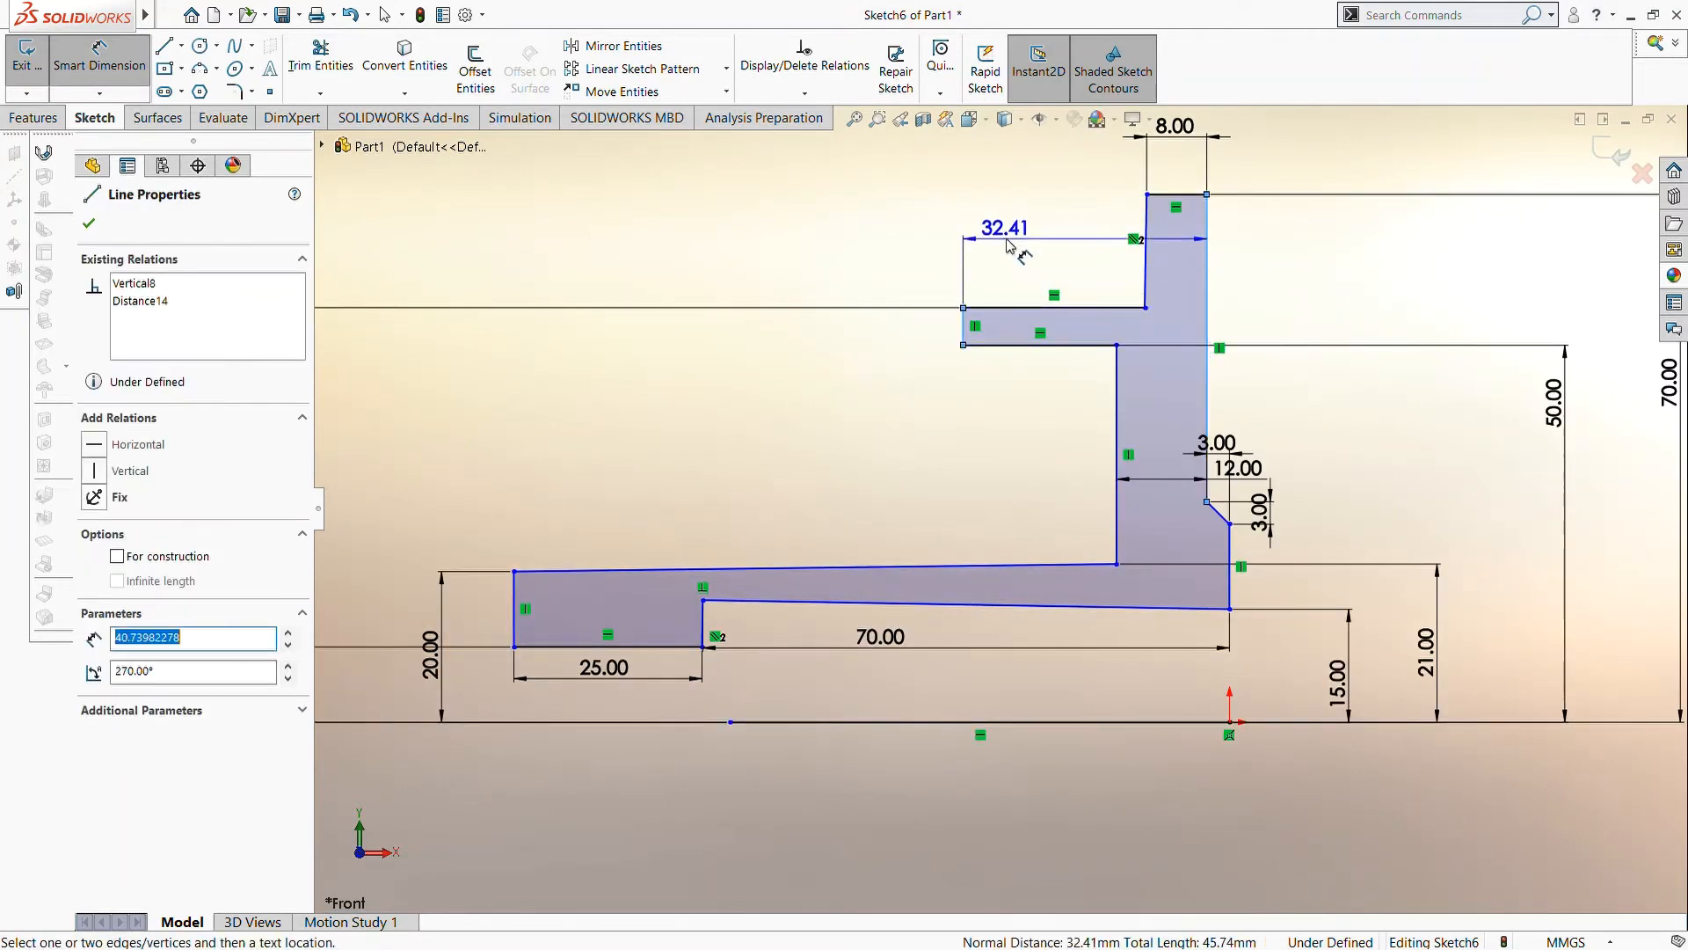
left_click(1011, 244)
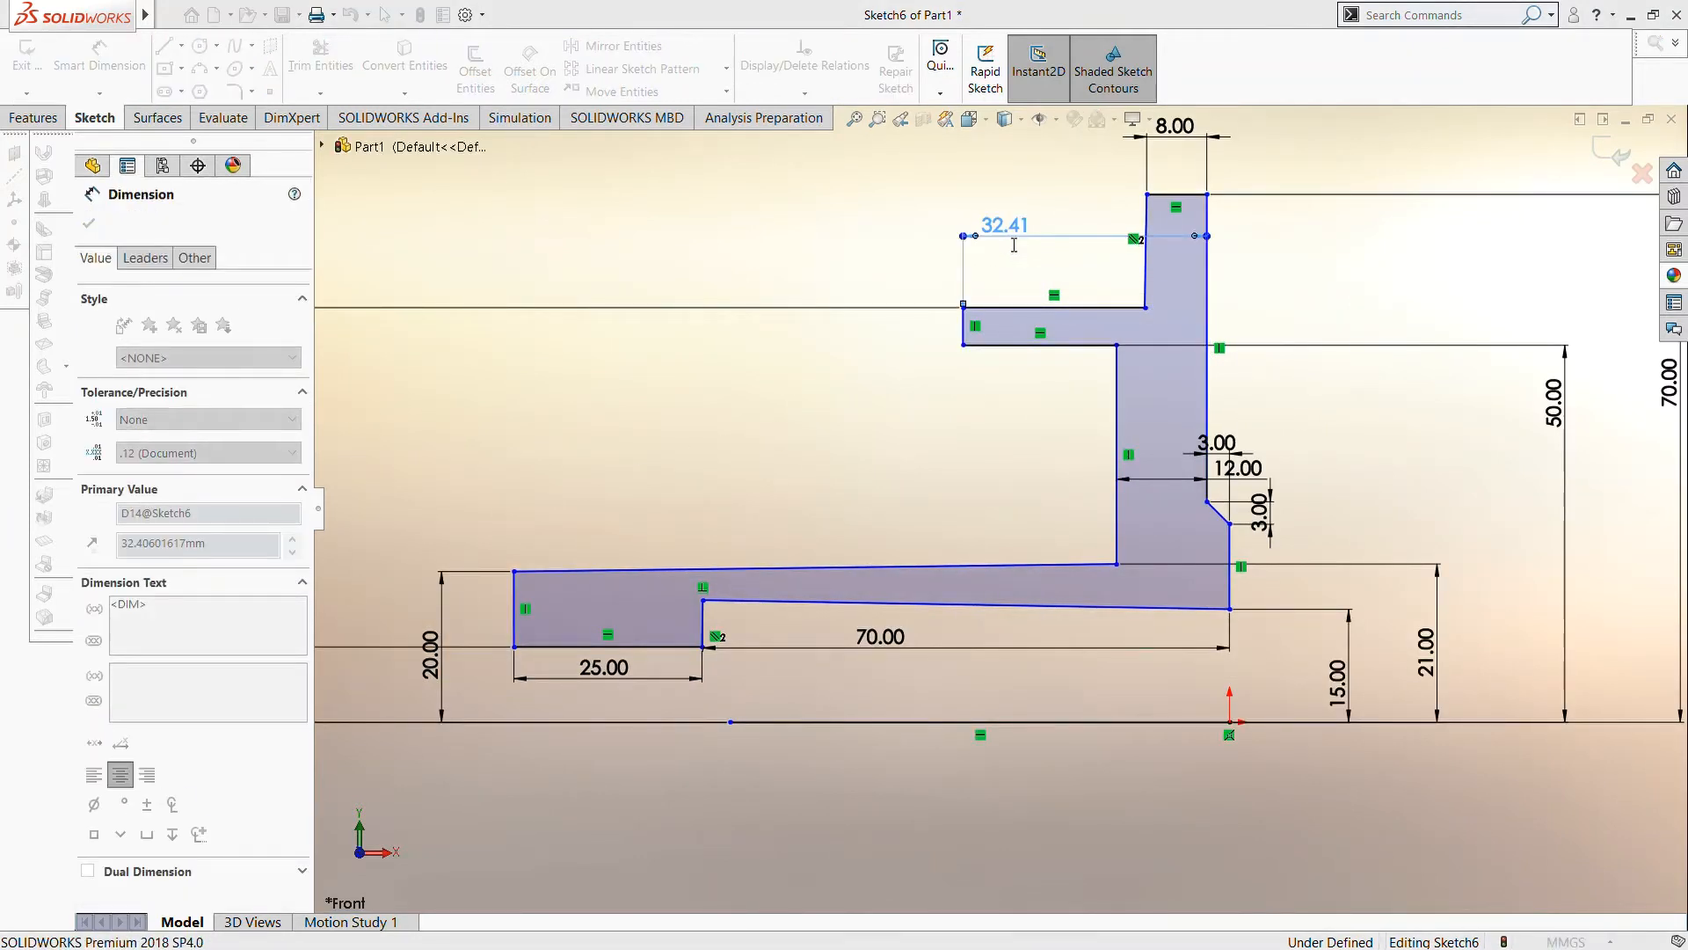
type("48")
key("Return")
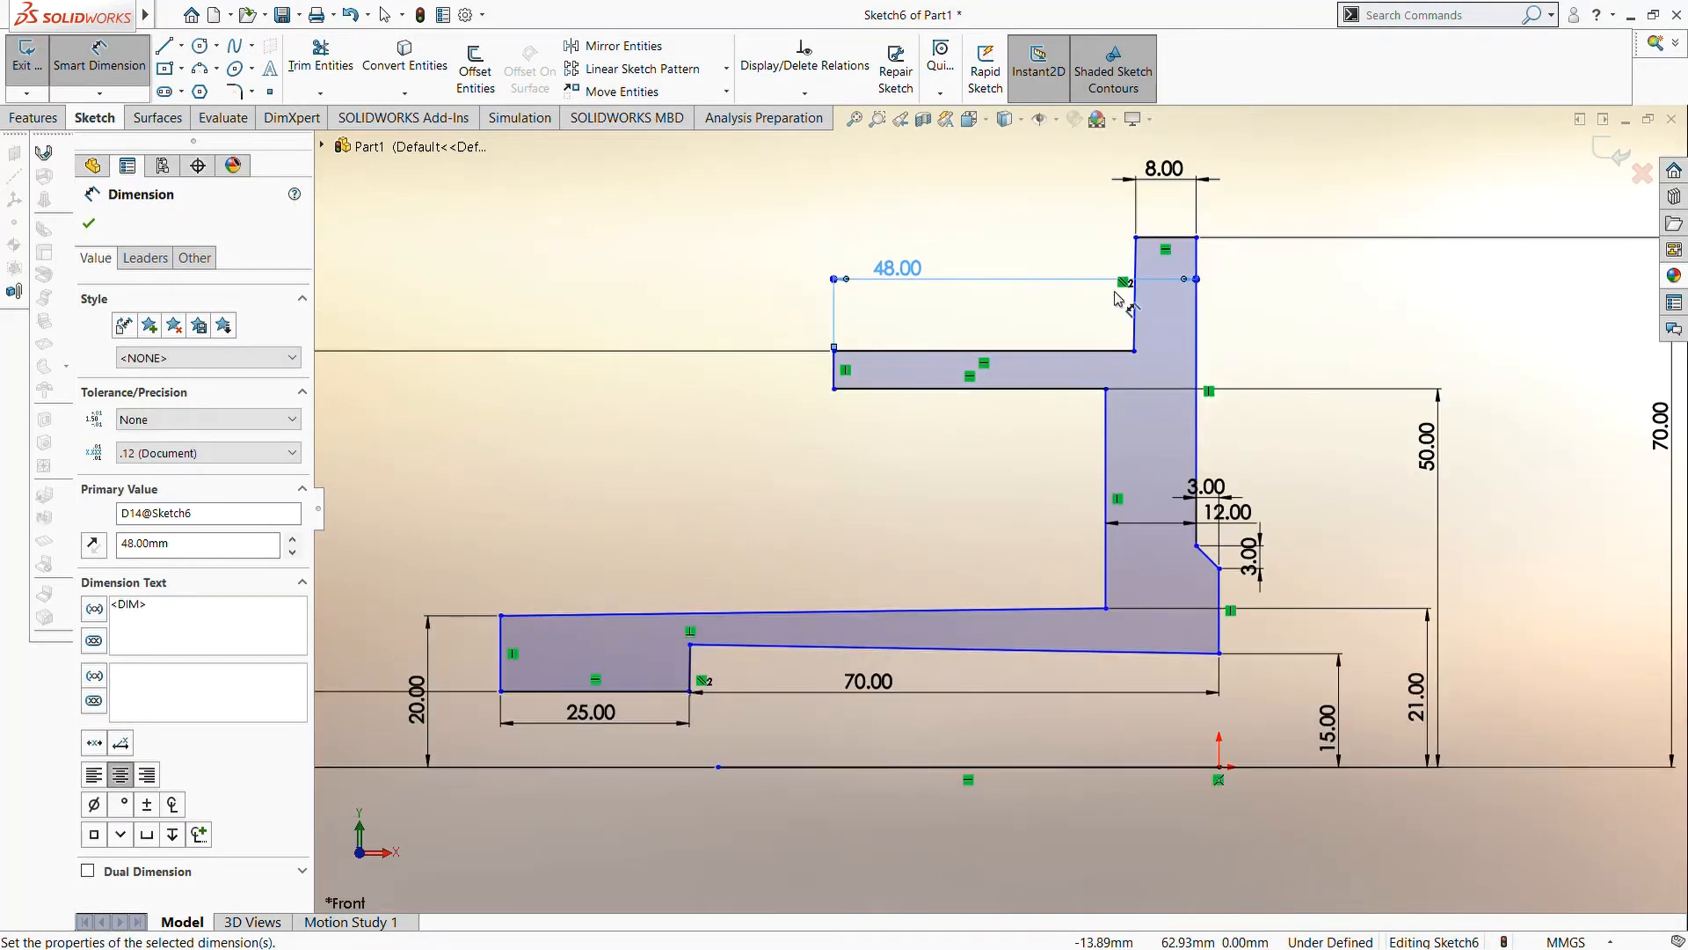
- Reposition the 12 mm wall thickness text left of the wall and spread out the two 3 mm dimensions of the sloped edge
scroll(1174, 312, "down", 1)
scroll(1157, 319, "up", 2)
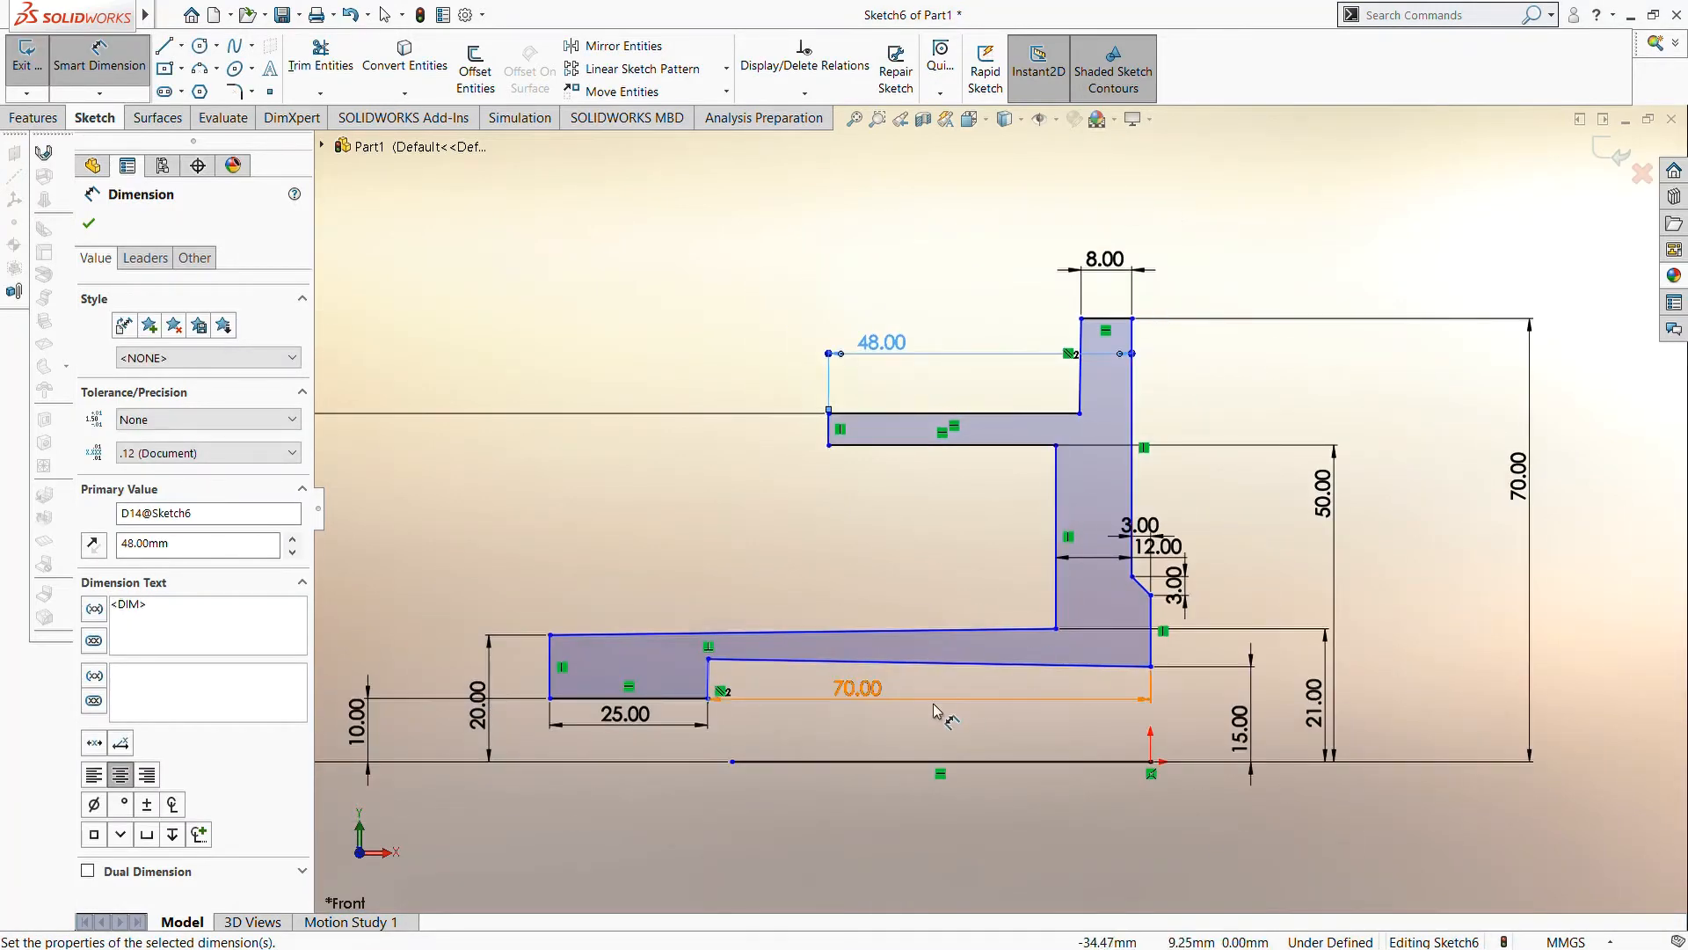
scroll(938, 705, "down", 1)
scroll(1099, 580, "up", 1)
scroll(1099, 527, "down", 2)
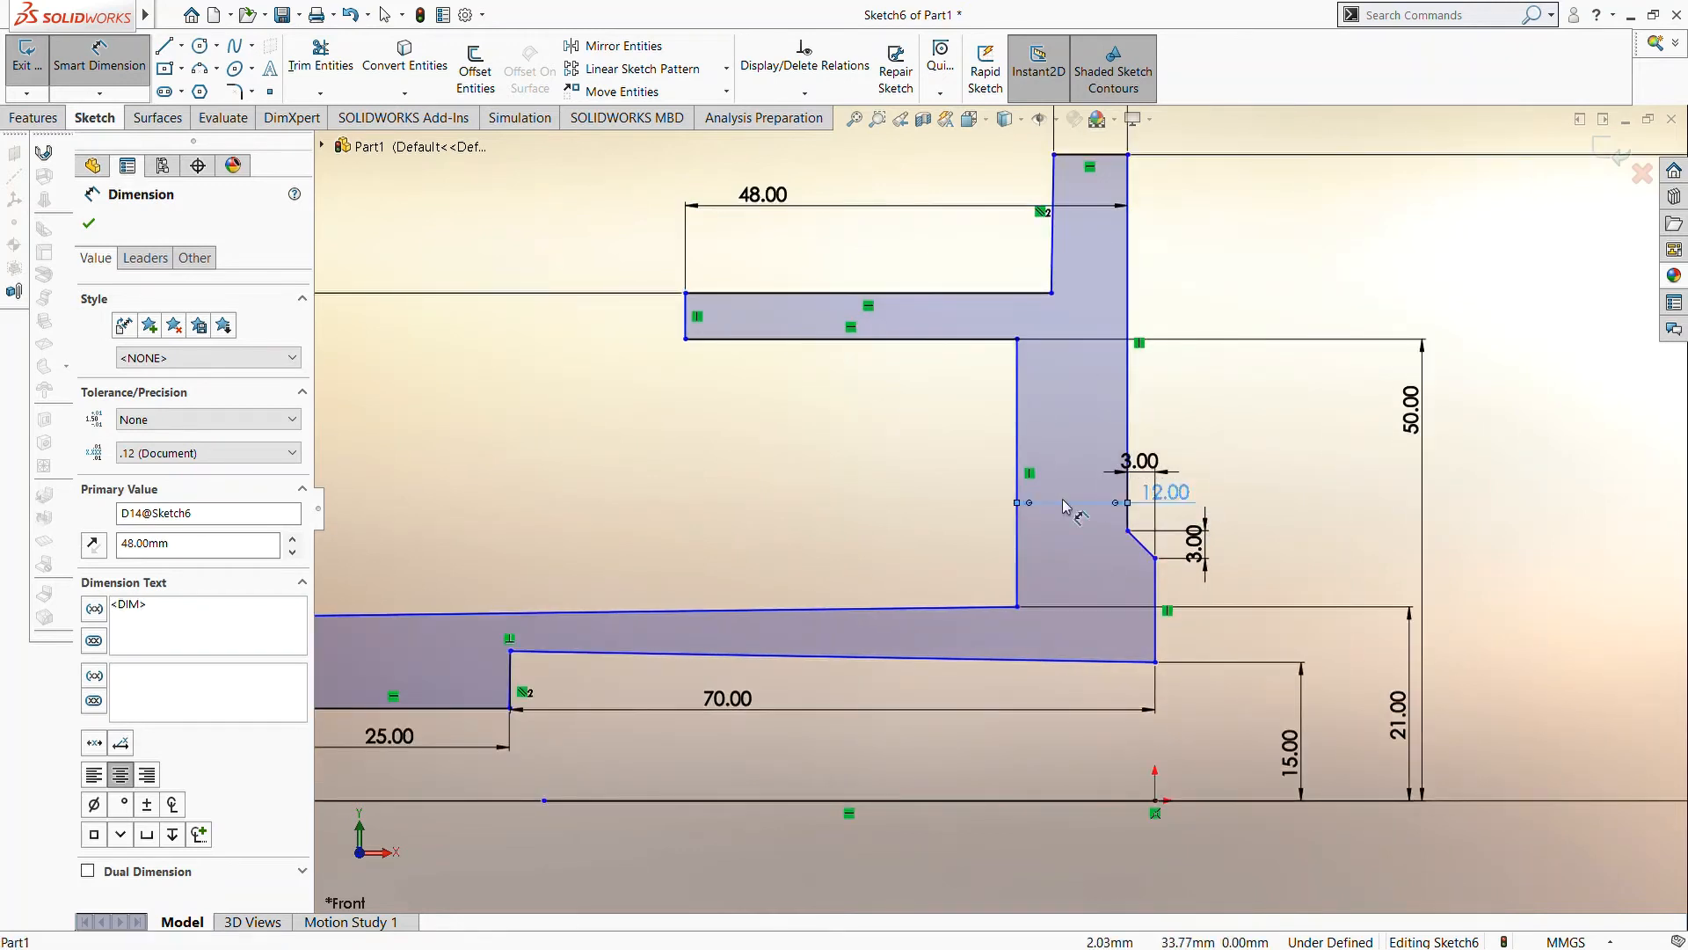
left_click_drag(1143, 464, 1198, 431)
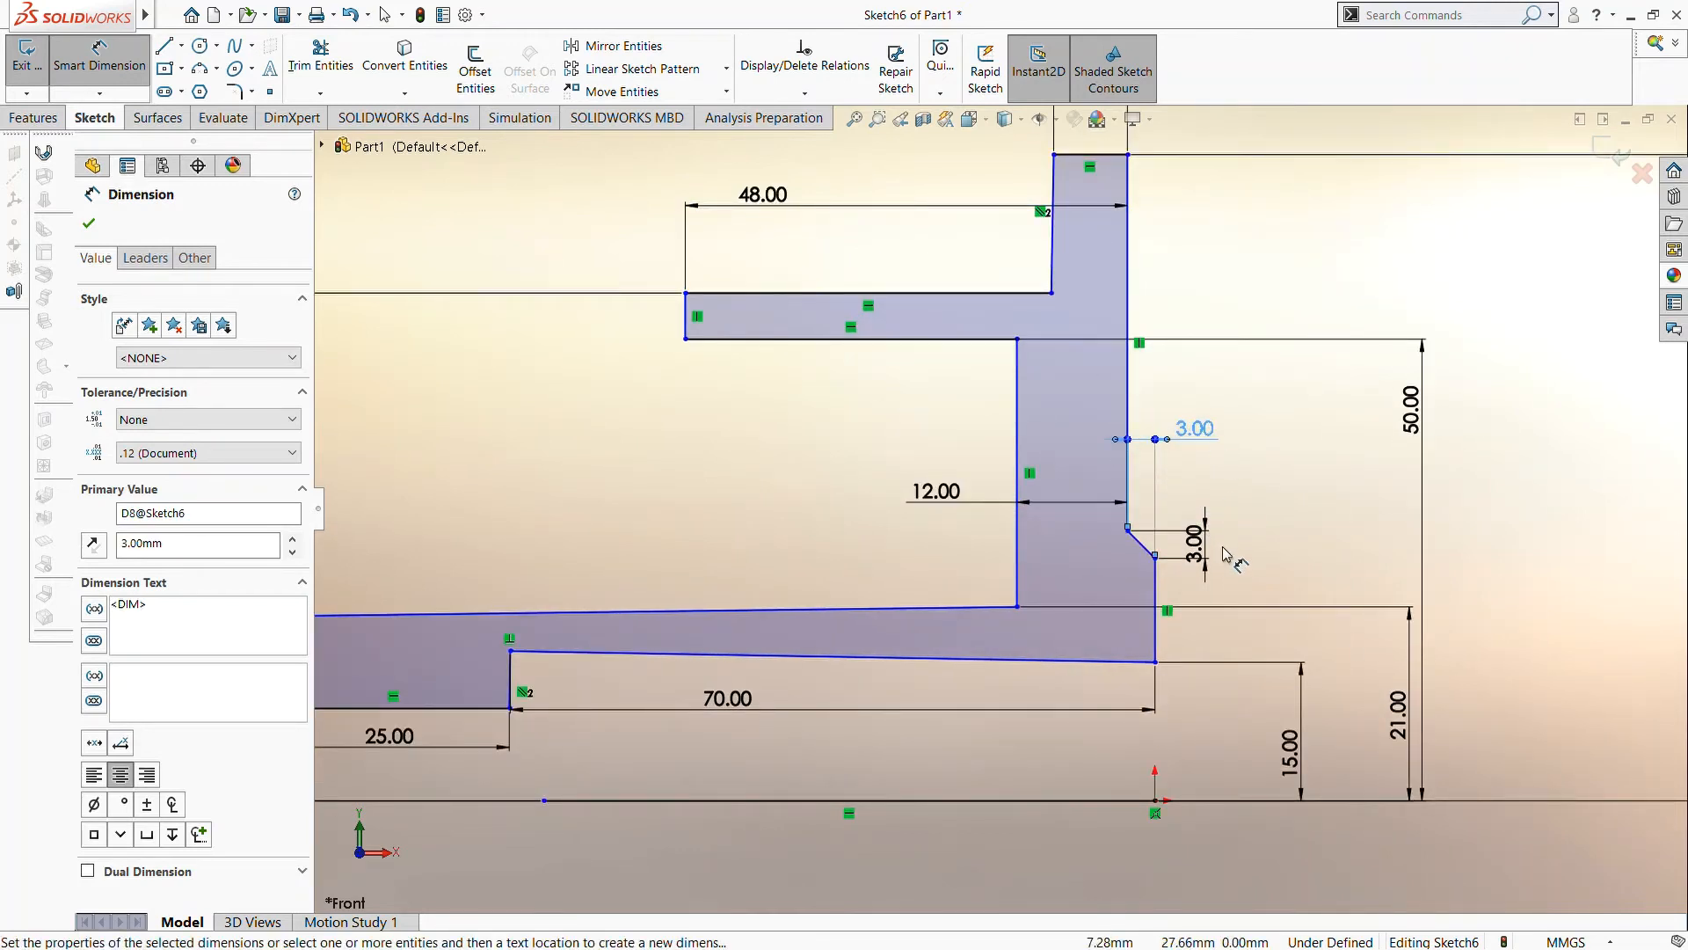
left_click_drag(1208, 563, 1211, 591)
scroll(989, 486, "up", 3)
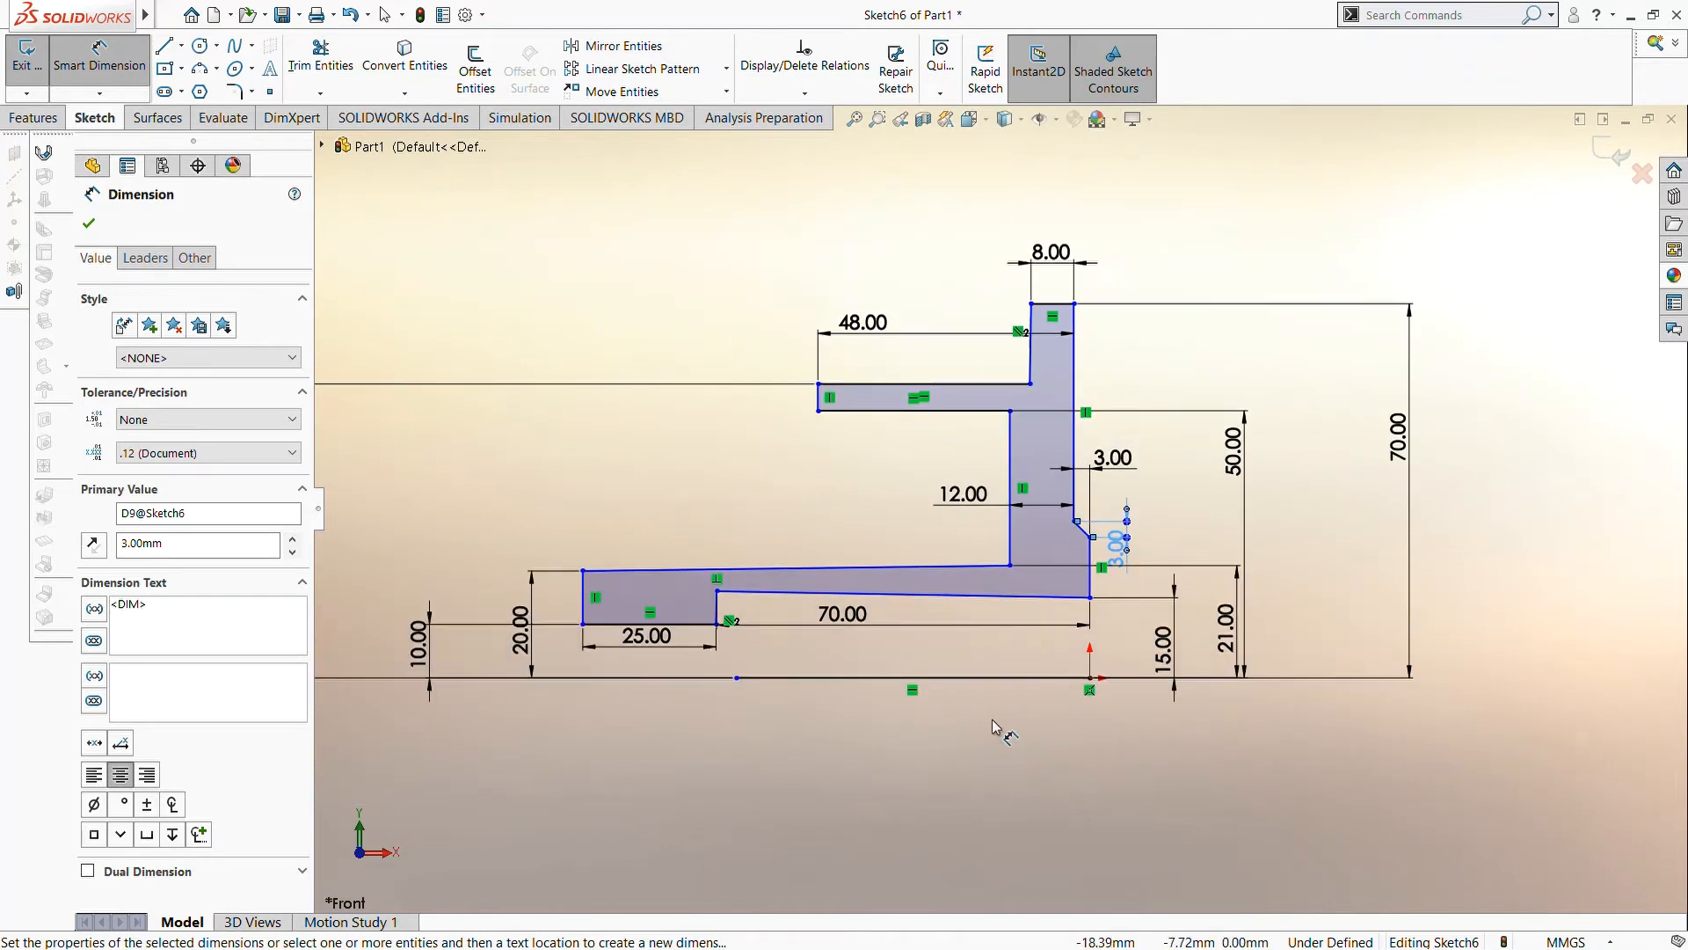
- Add a Horizontal relation to the long lower edge of the arm above the 70 mm dimension
left_click(871, 710)
scroll(961, 595, "down", 1)
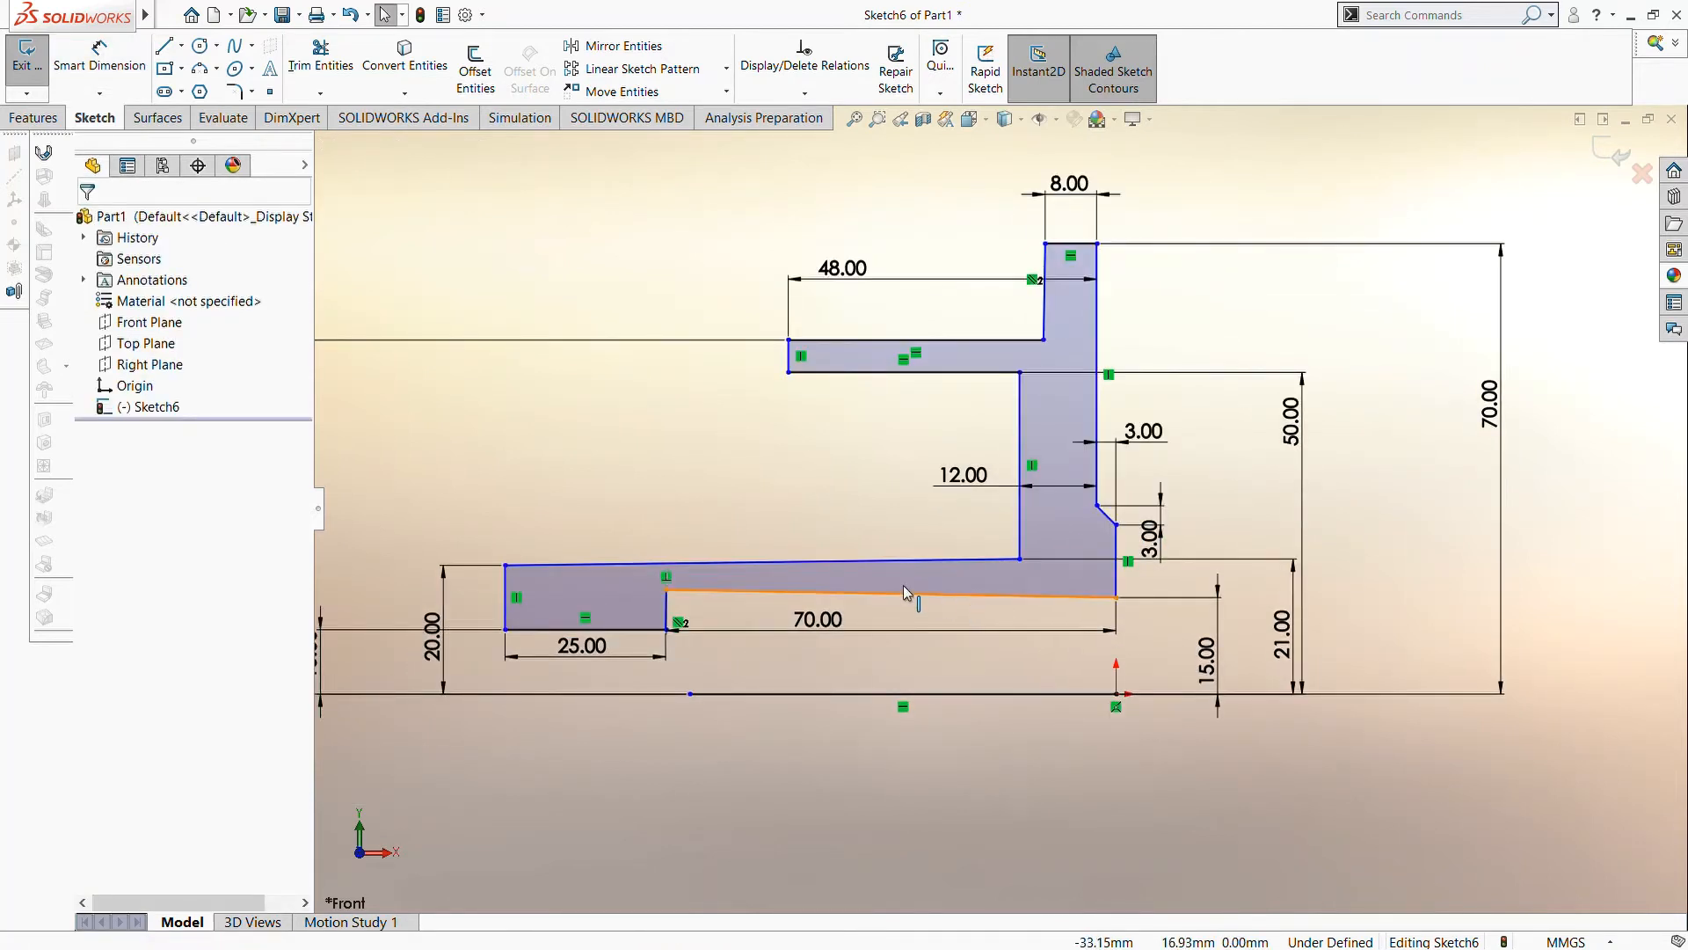
left_click(877, 601)
left_click(121, 447)
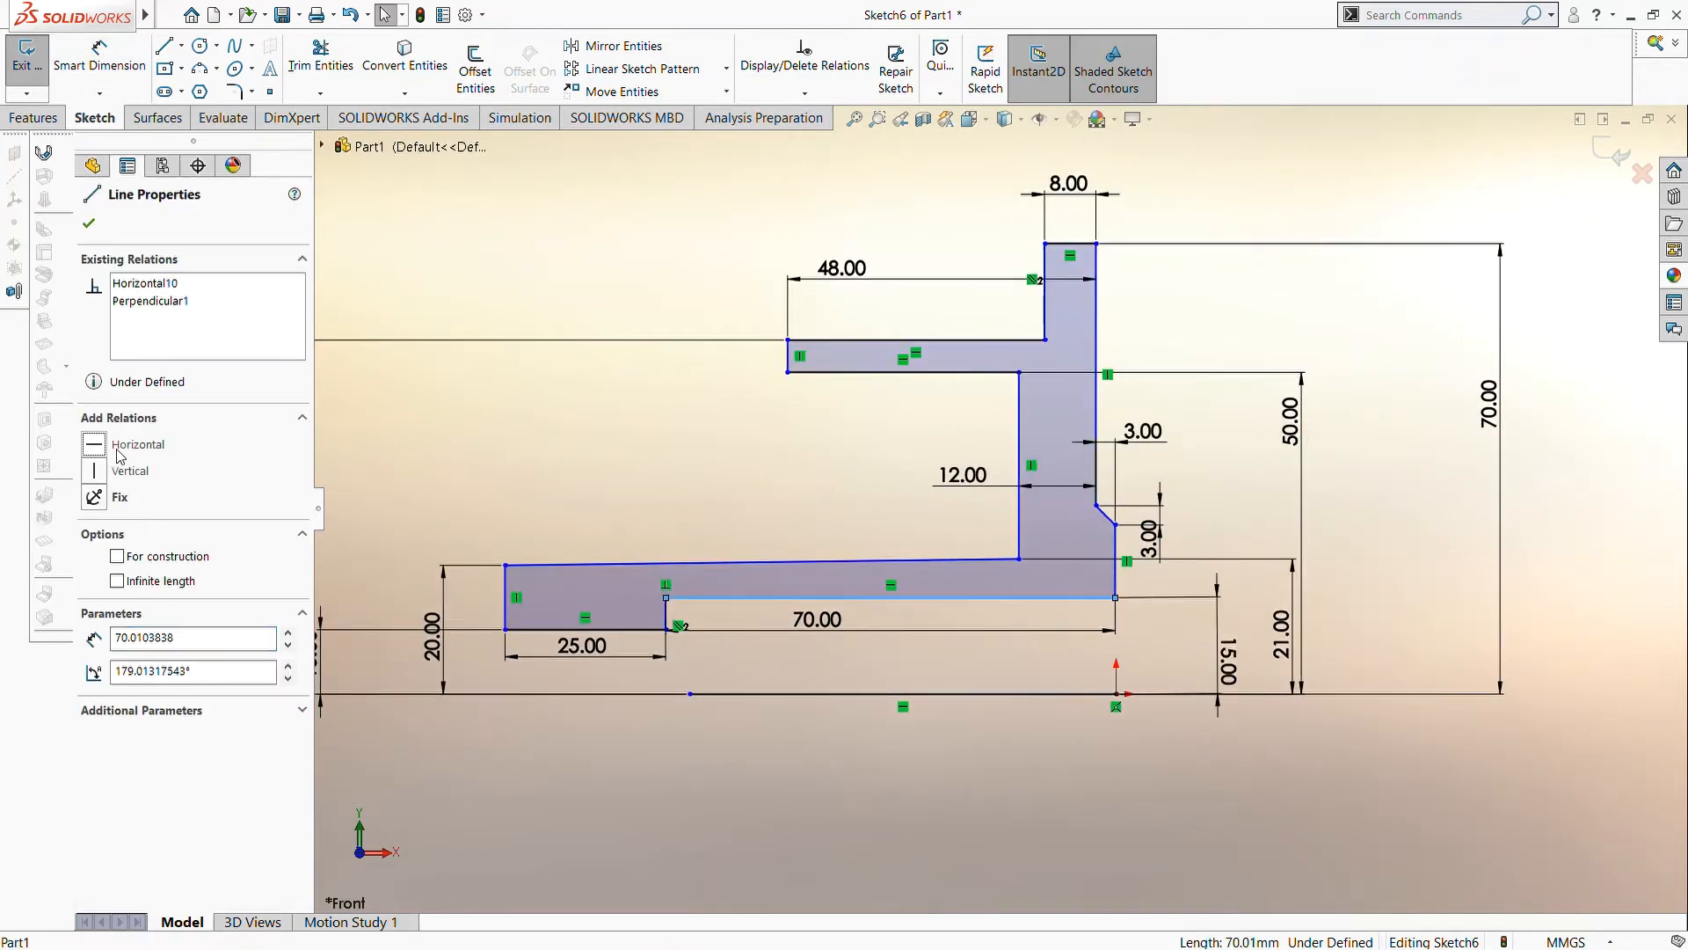
left_click(88, 224)
- Add a Horizontal relation between the lower inner corner of the 12 mm wall and the lower end of the sloped edge
scroll(888, 560, "down", 2)
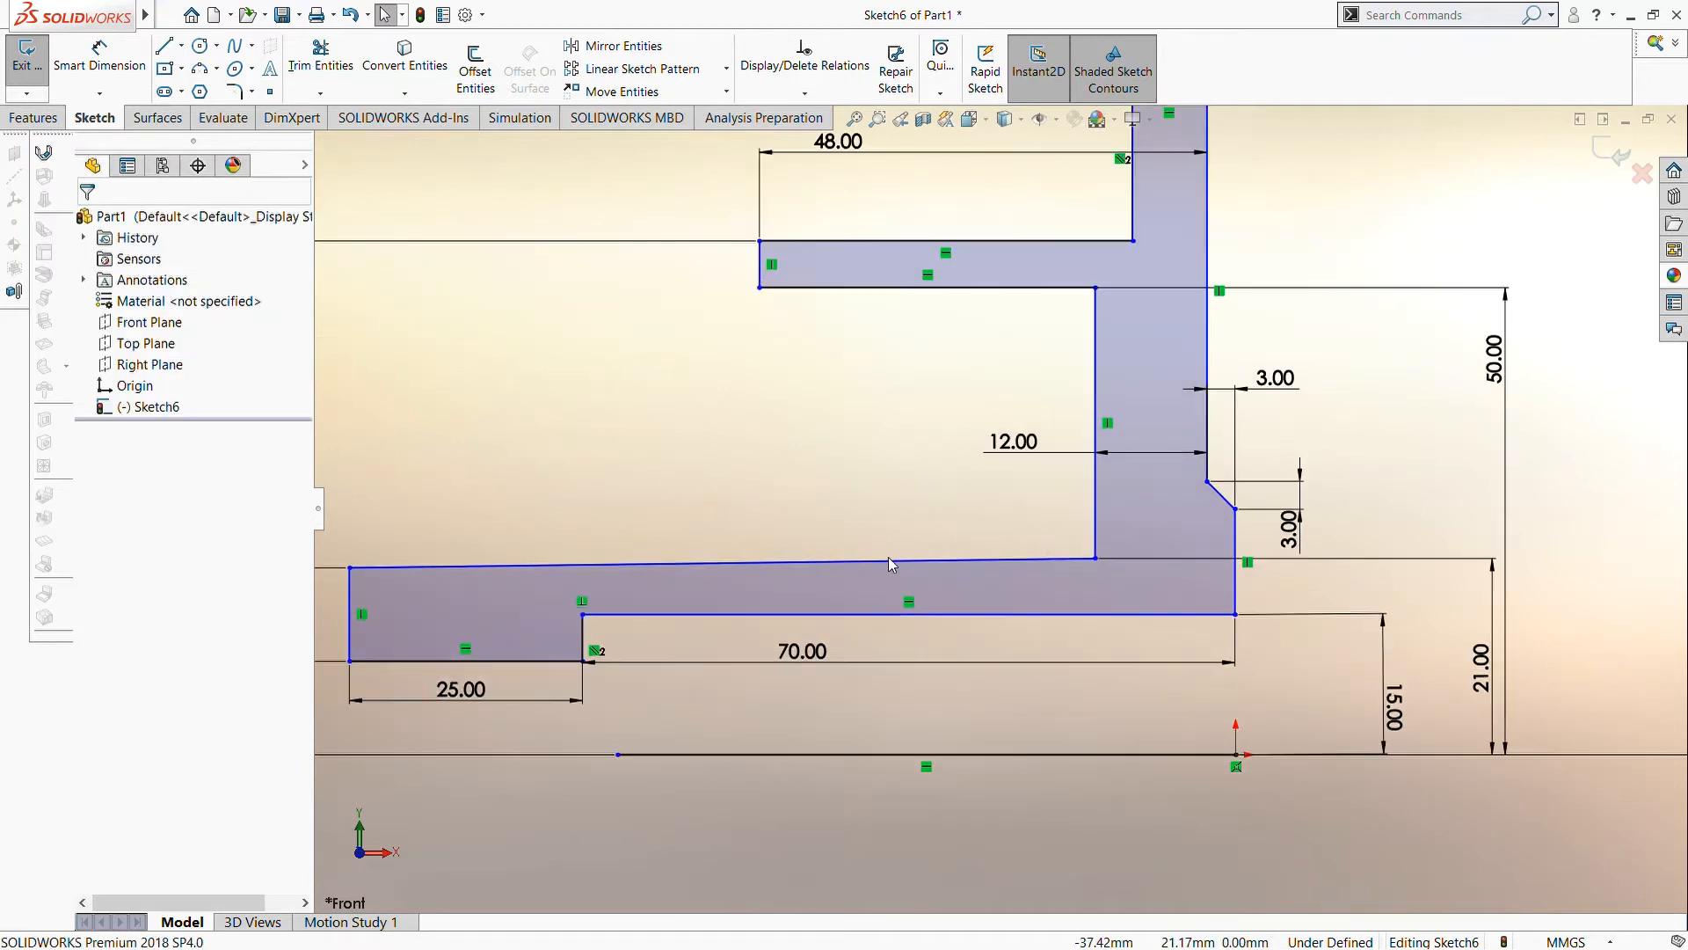
left_click(1095, 558)
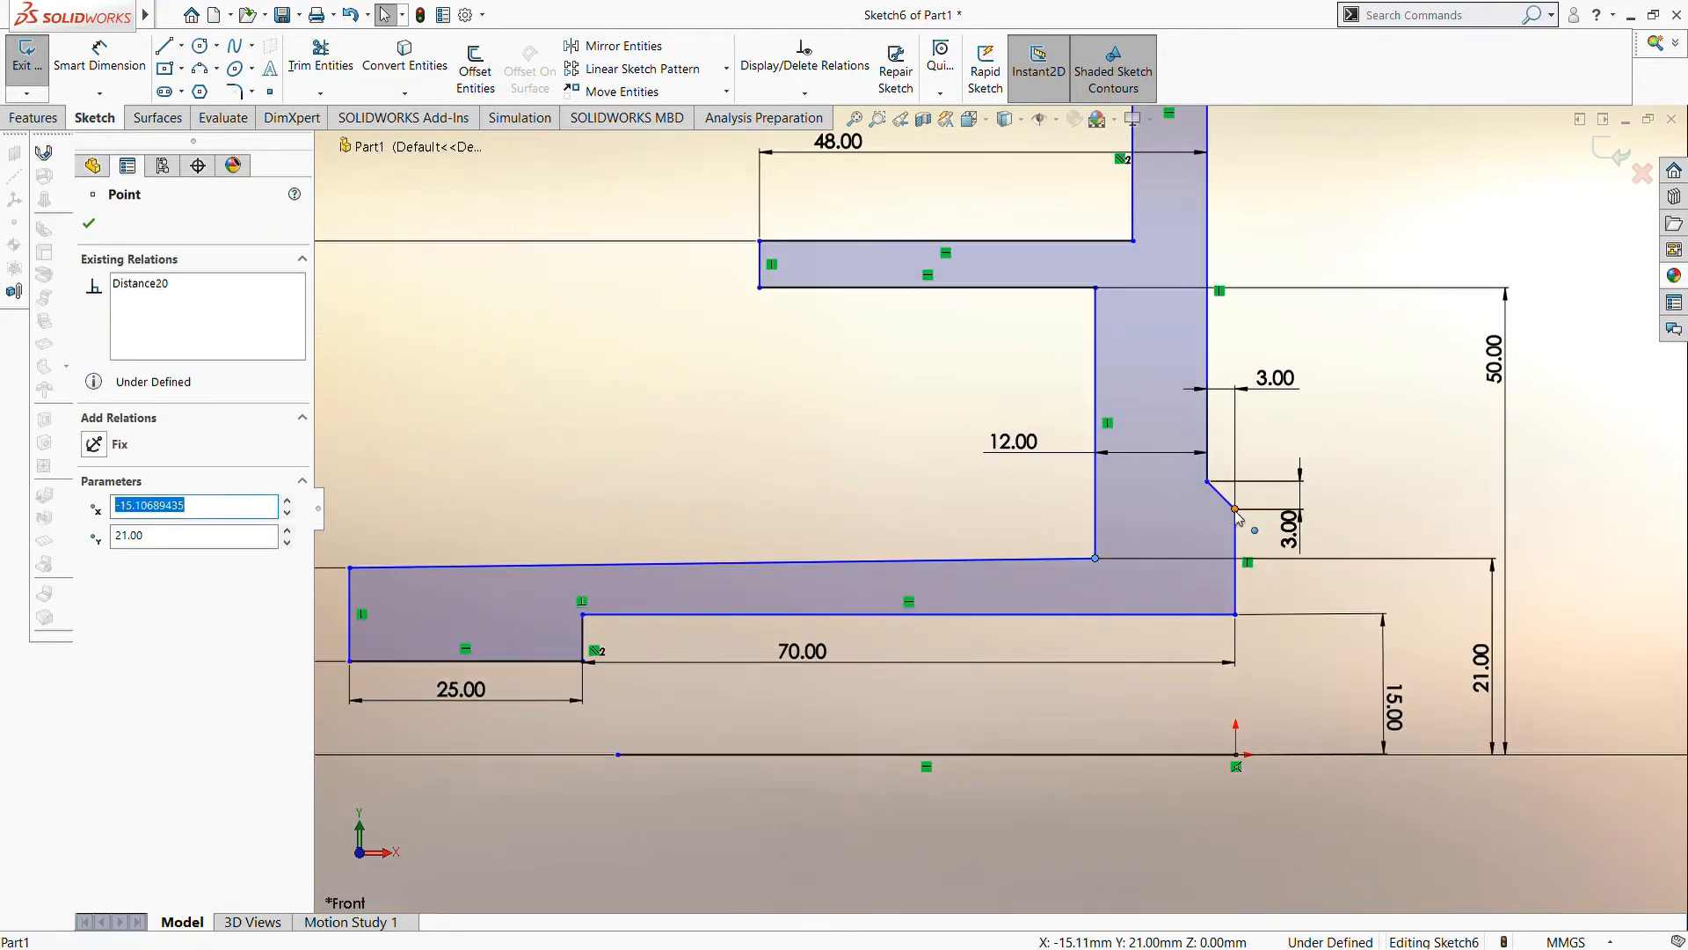
left_click(1236, 509, "ctrl")
left_click(104, 533)
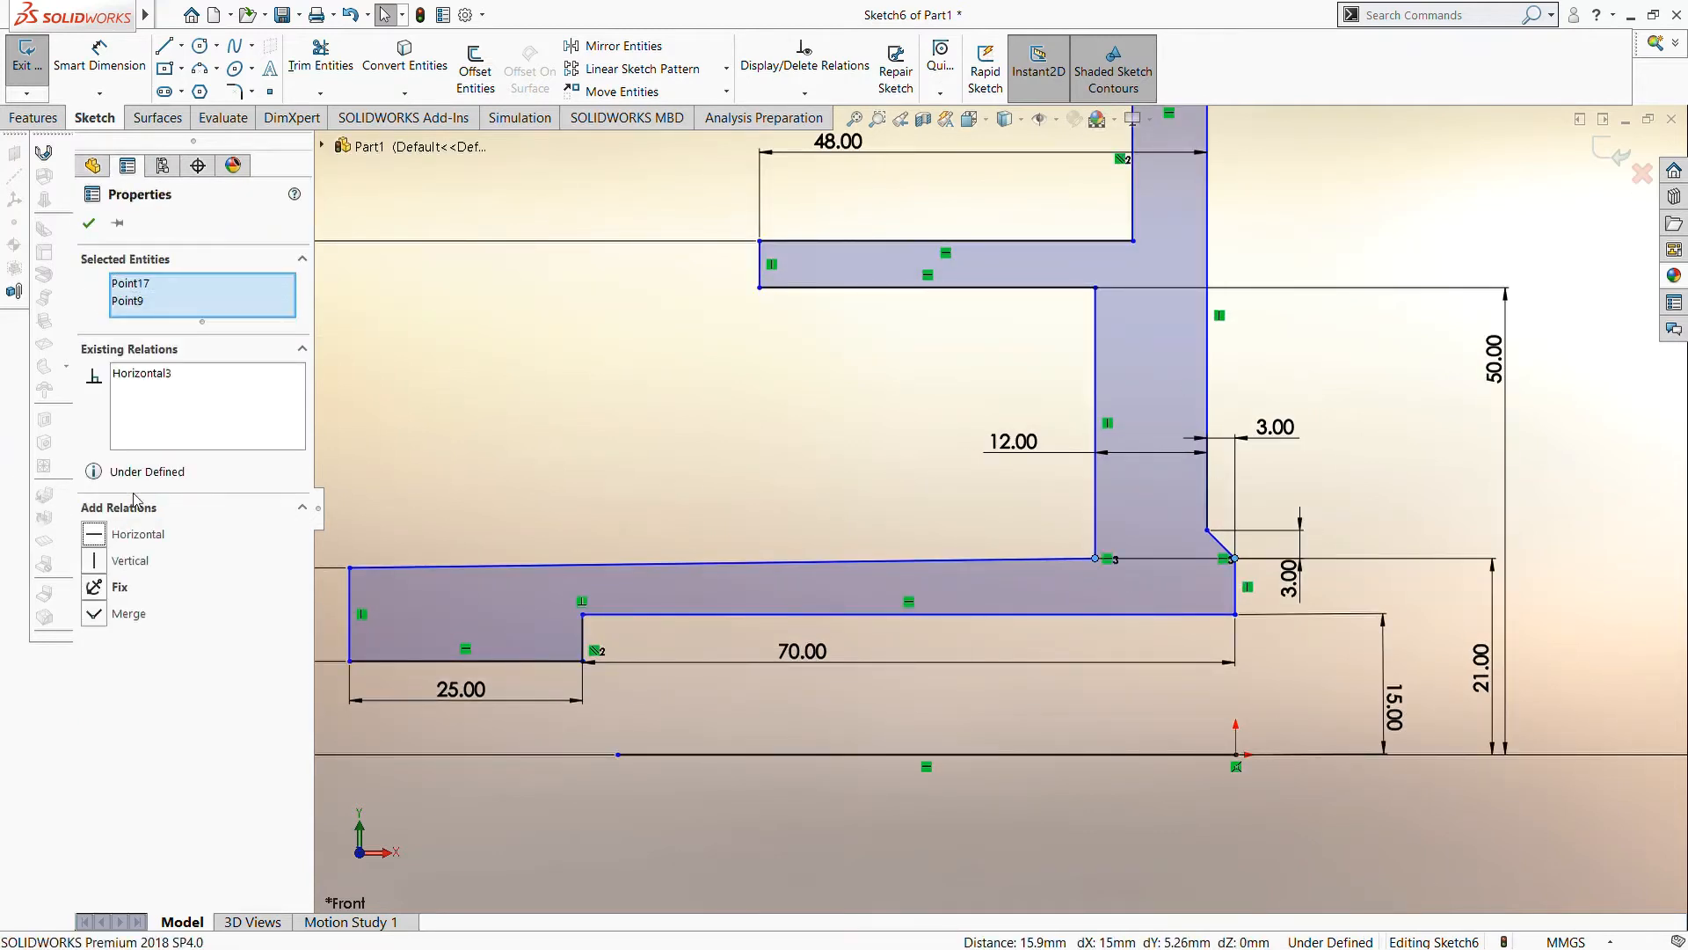
left_click(88, 225)
- Draw a shallow three-point arc of about 71 mm radius above the side flange, joining both ends of its upper edge
scroll(742, 392, "up", 4)
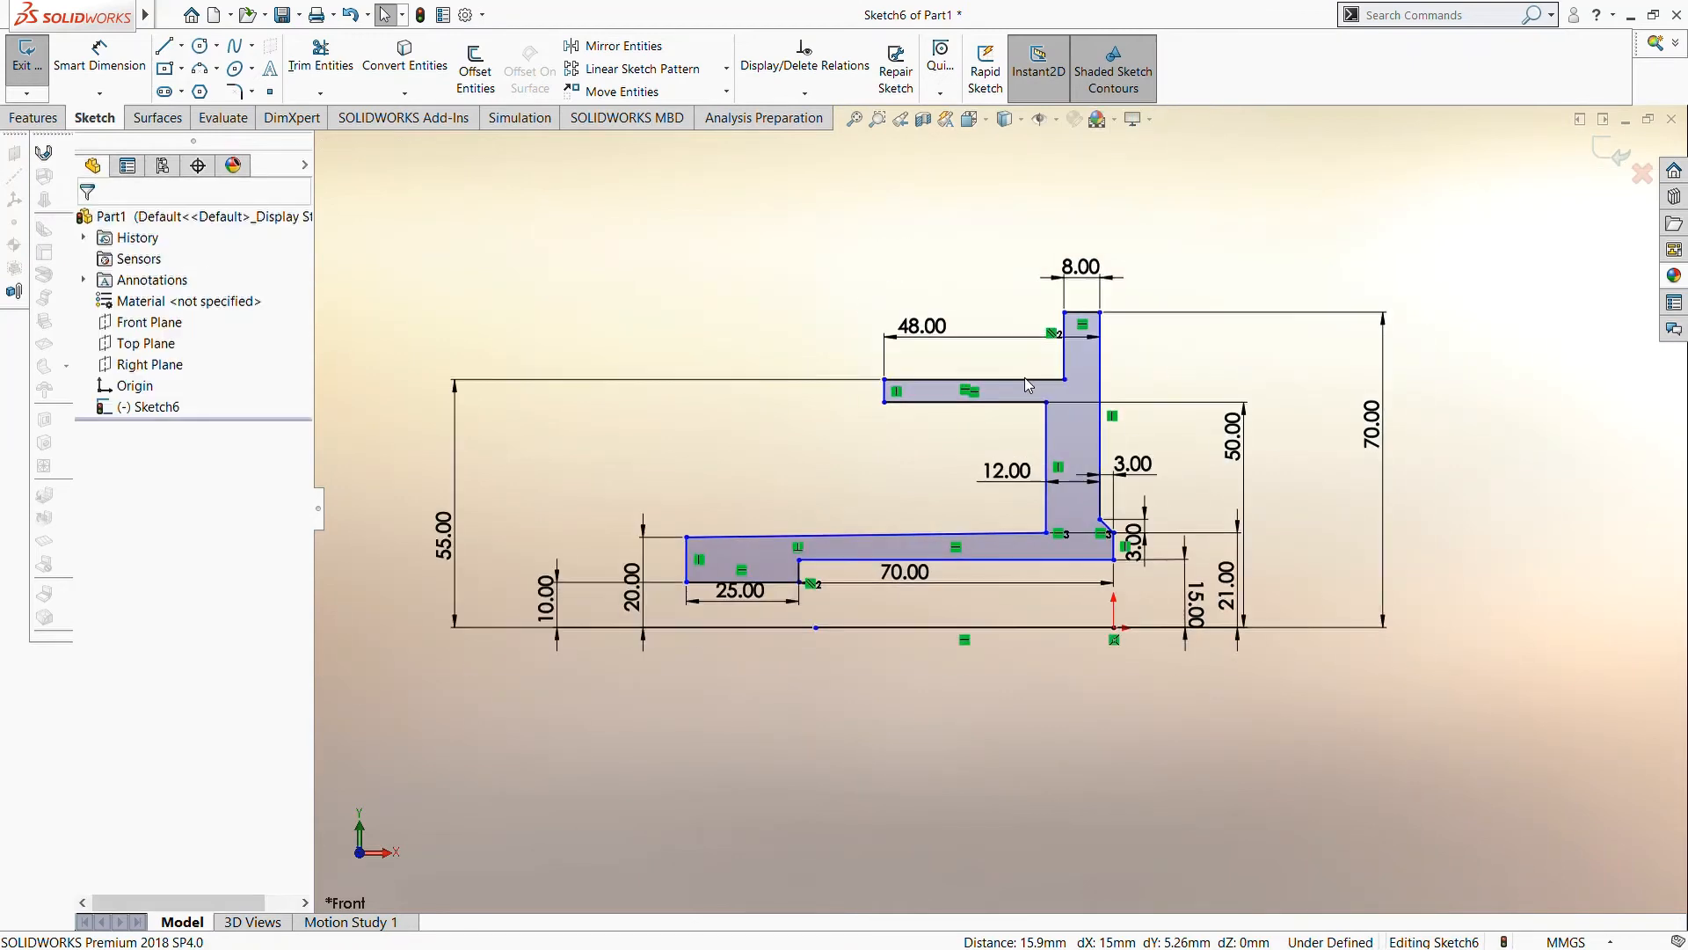
scroll(1025, 377, "down", 3)
left_click(202, 72)
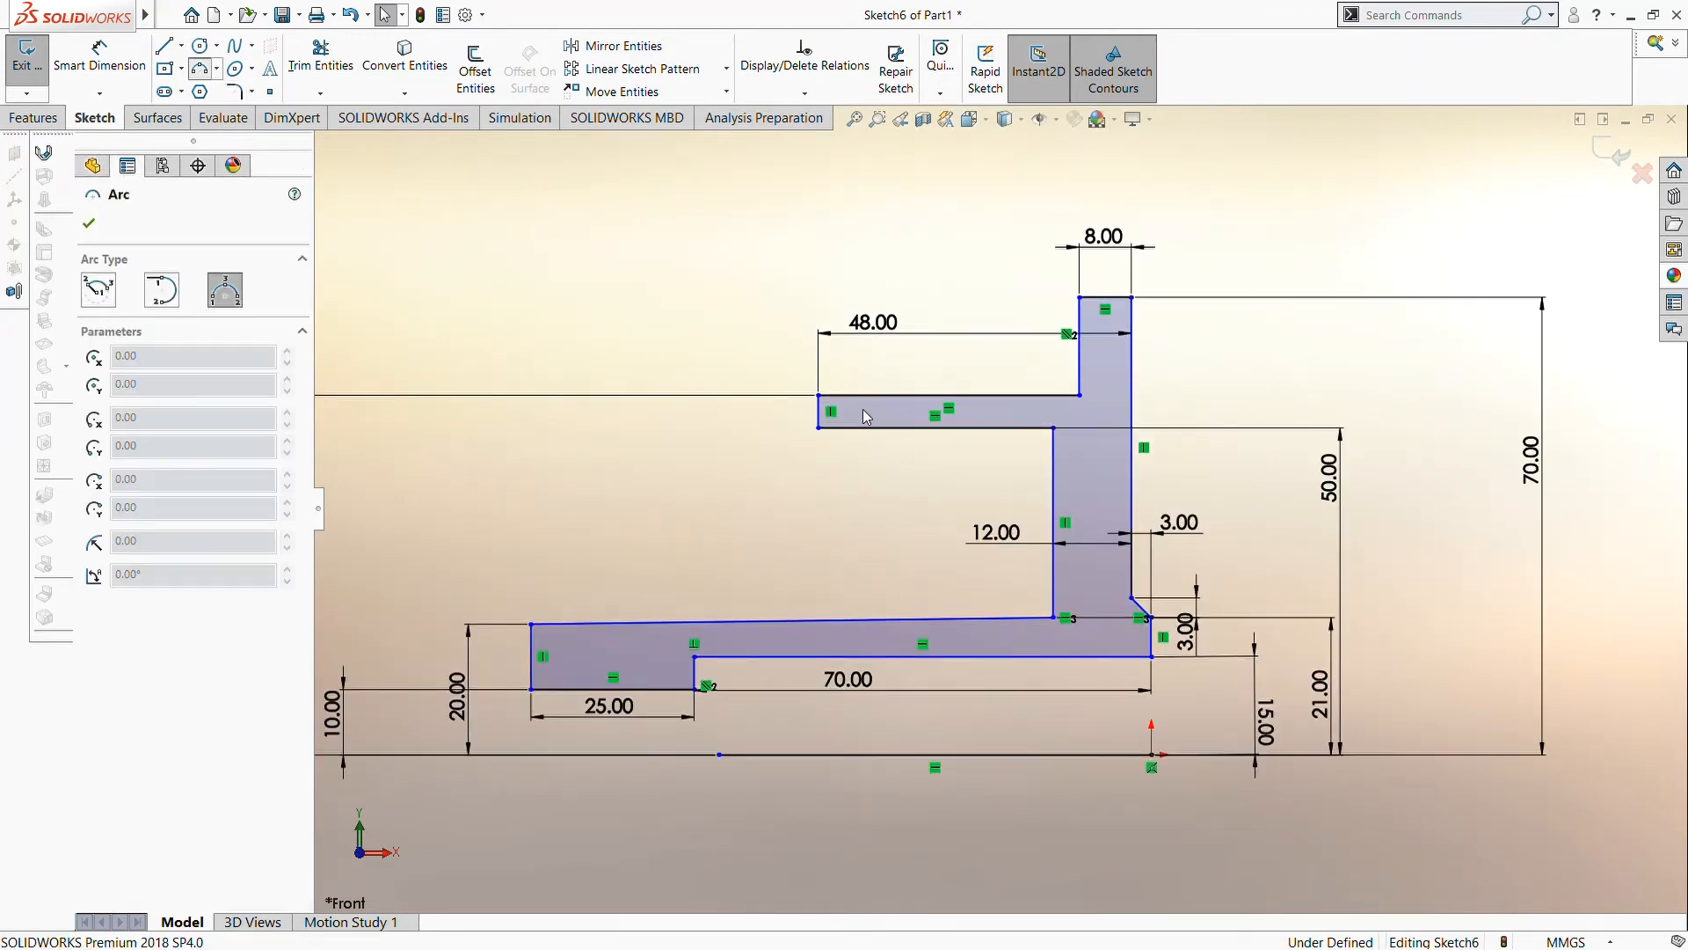
scroll(863, 409, "up", 2)
left_click(814, 400)
left_click(1193, 401)
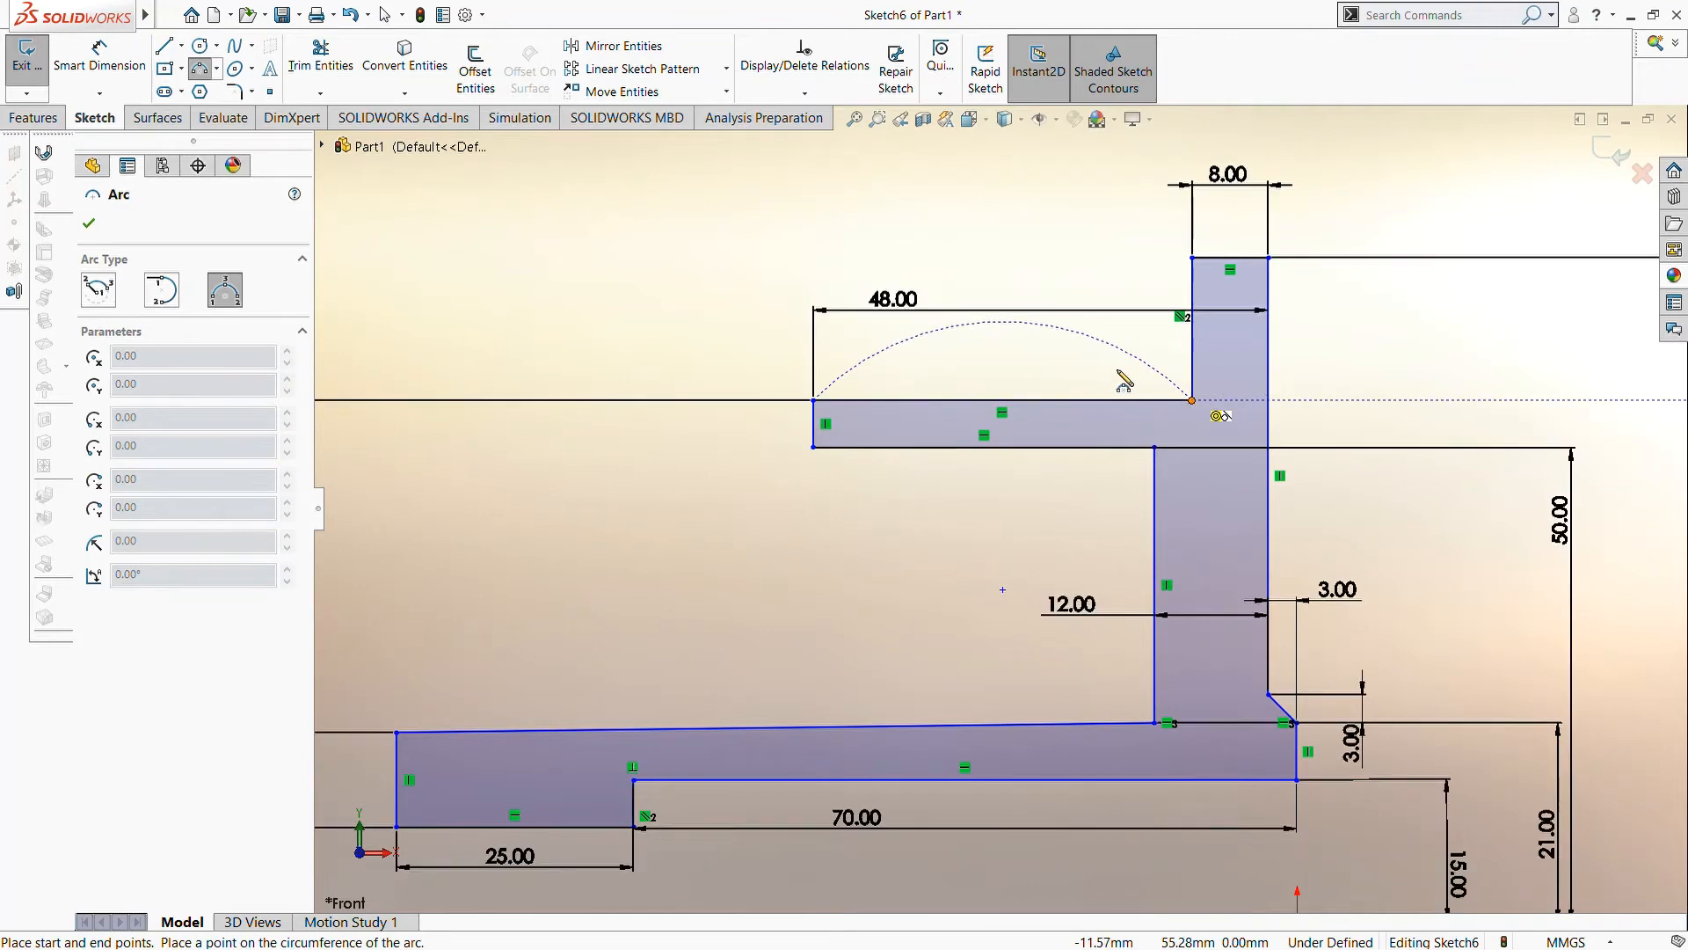
left_click(1003, 373)
key("Escape")
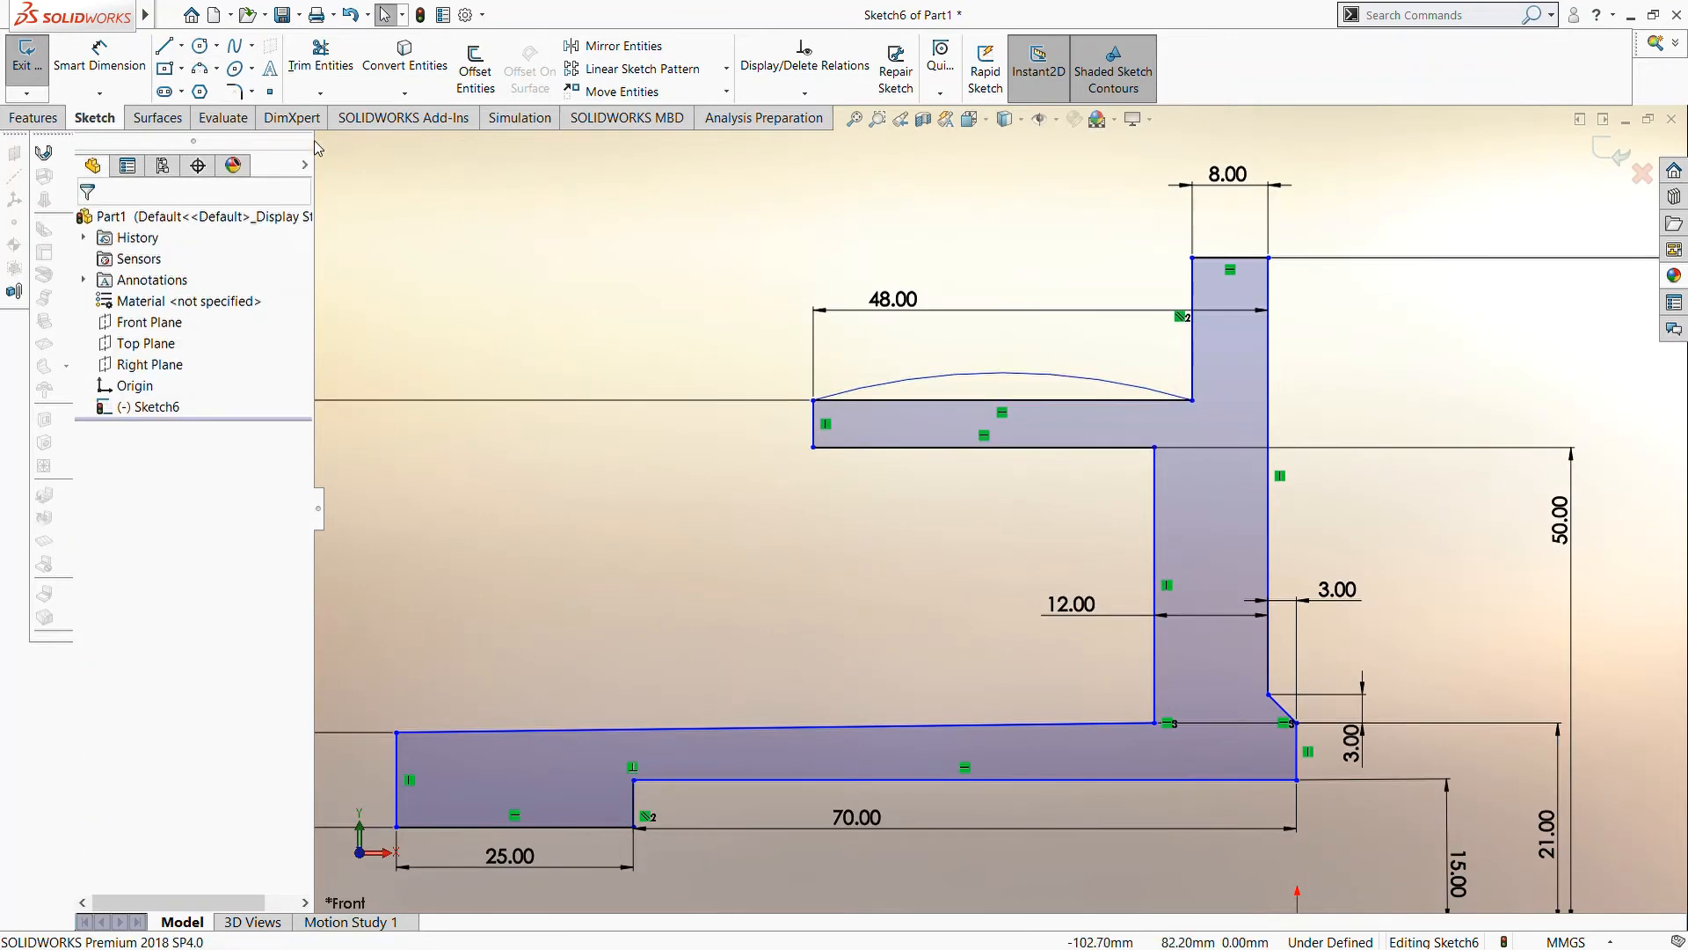
- Dimension the arc above the side flange with a radius of 200 mm
left_click(100, 58)
left_click(995, 373)
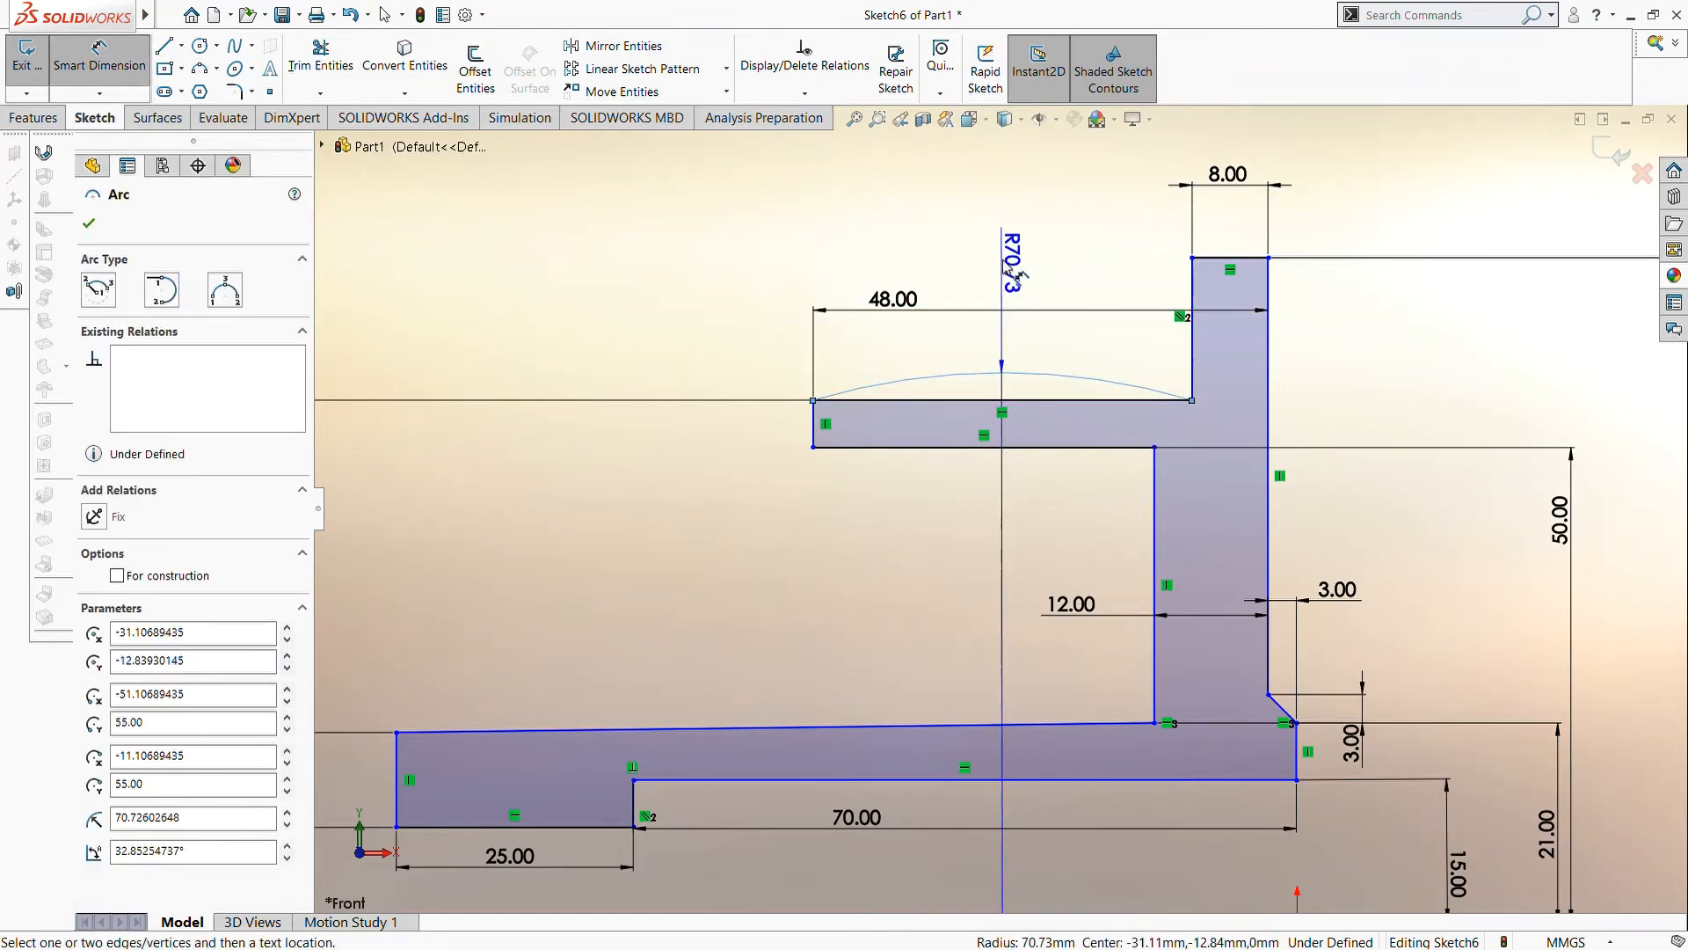
left_click(1007, 250)
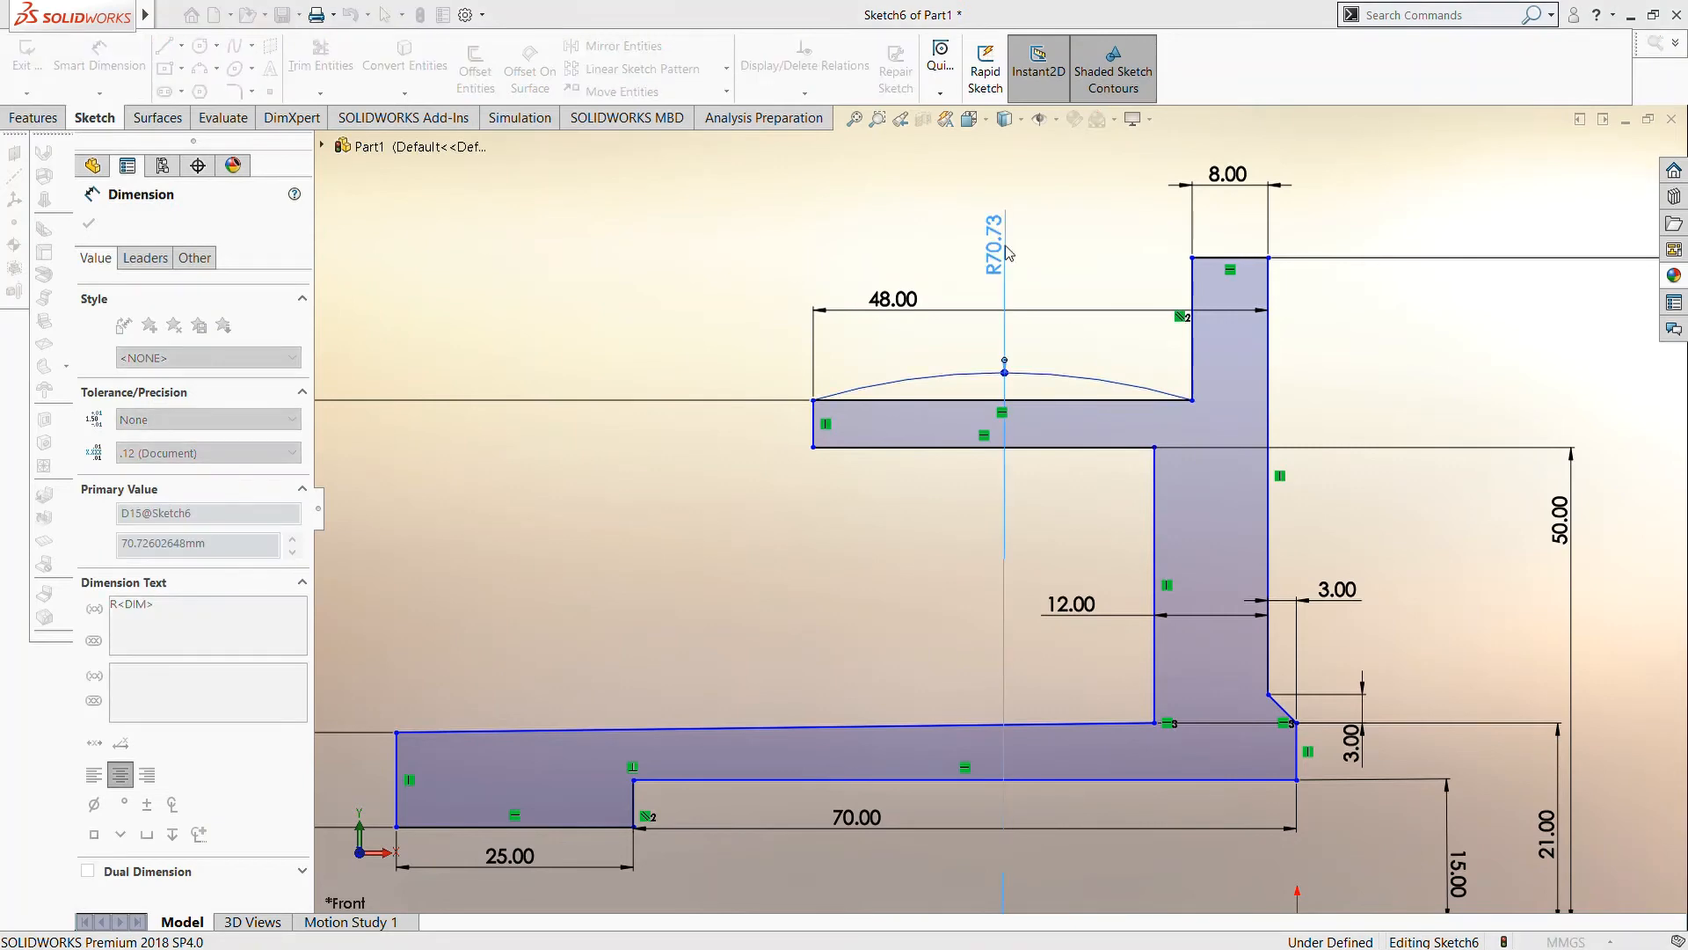
type("200")
key("Return")
- Trim away the straight upper edge of the side flange beneath the arc
scroll(1134, 405, "down", 3)
scroll(1081, 415, "up", 1)
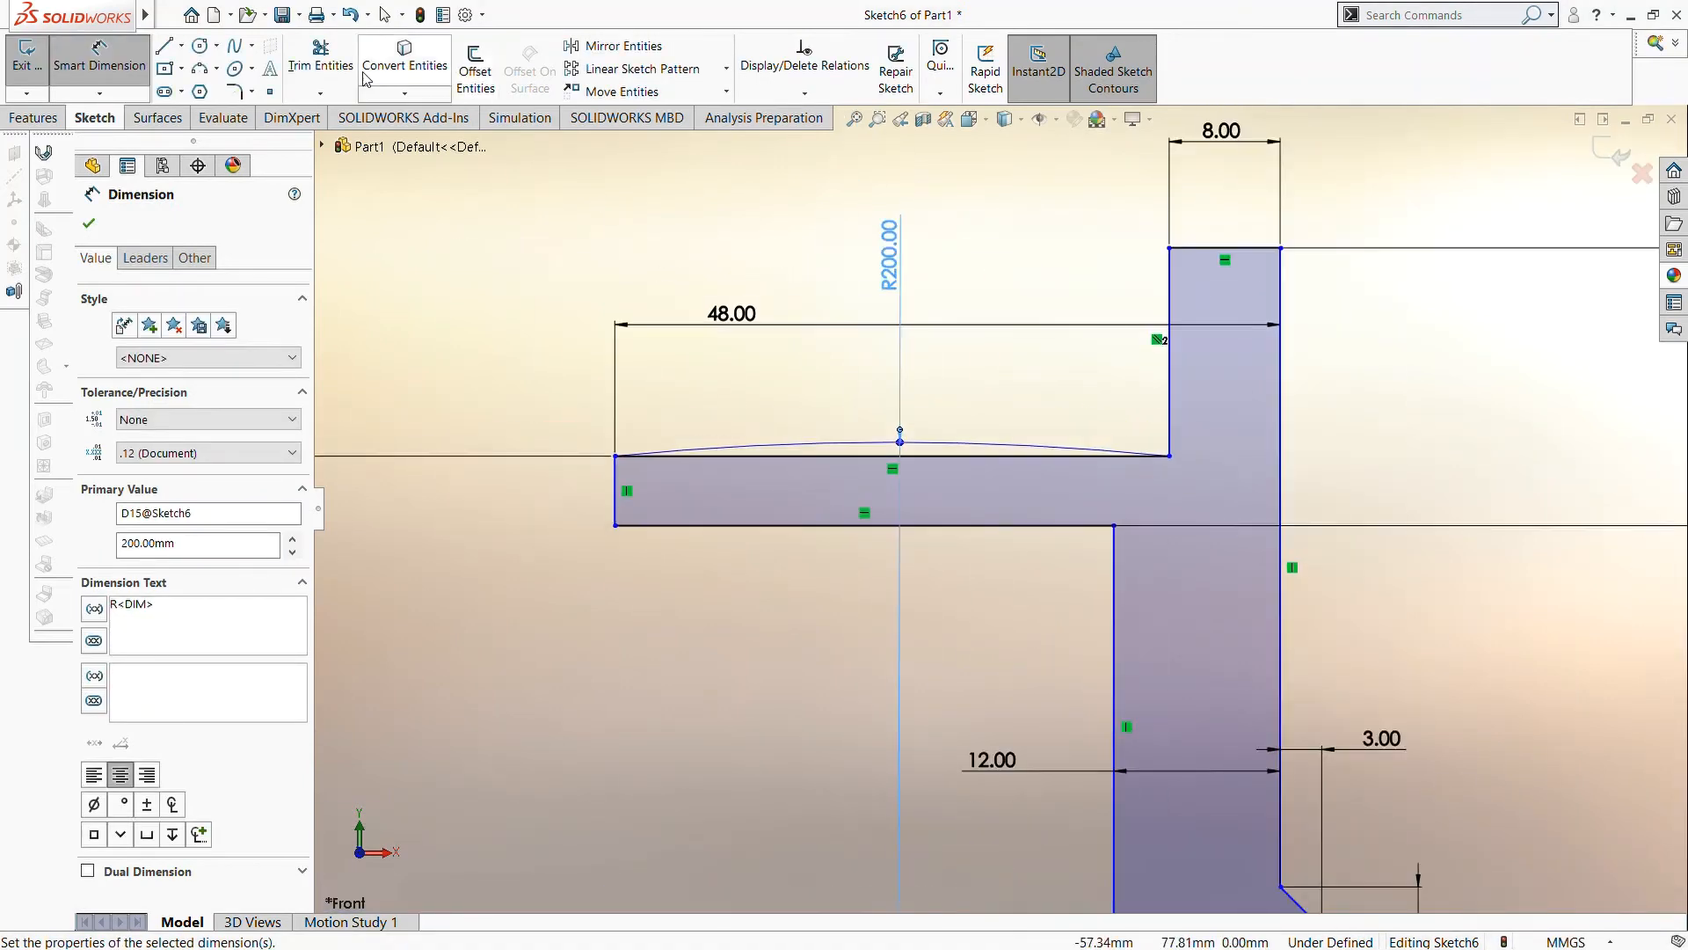
left_click(320, 53)
scroll(879, 547, "down", 2)
left_click_drag(880, 540, 892, 497)
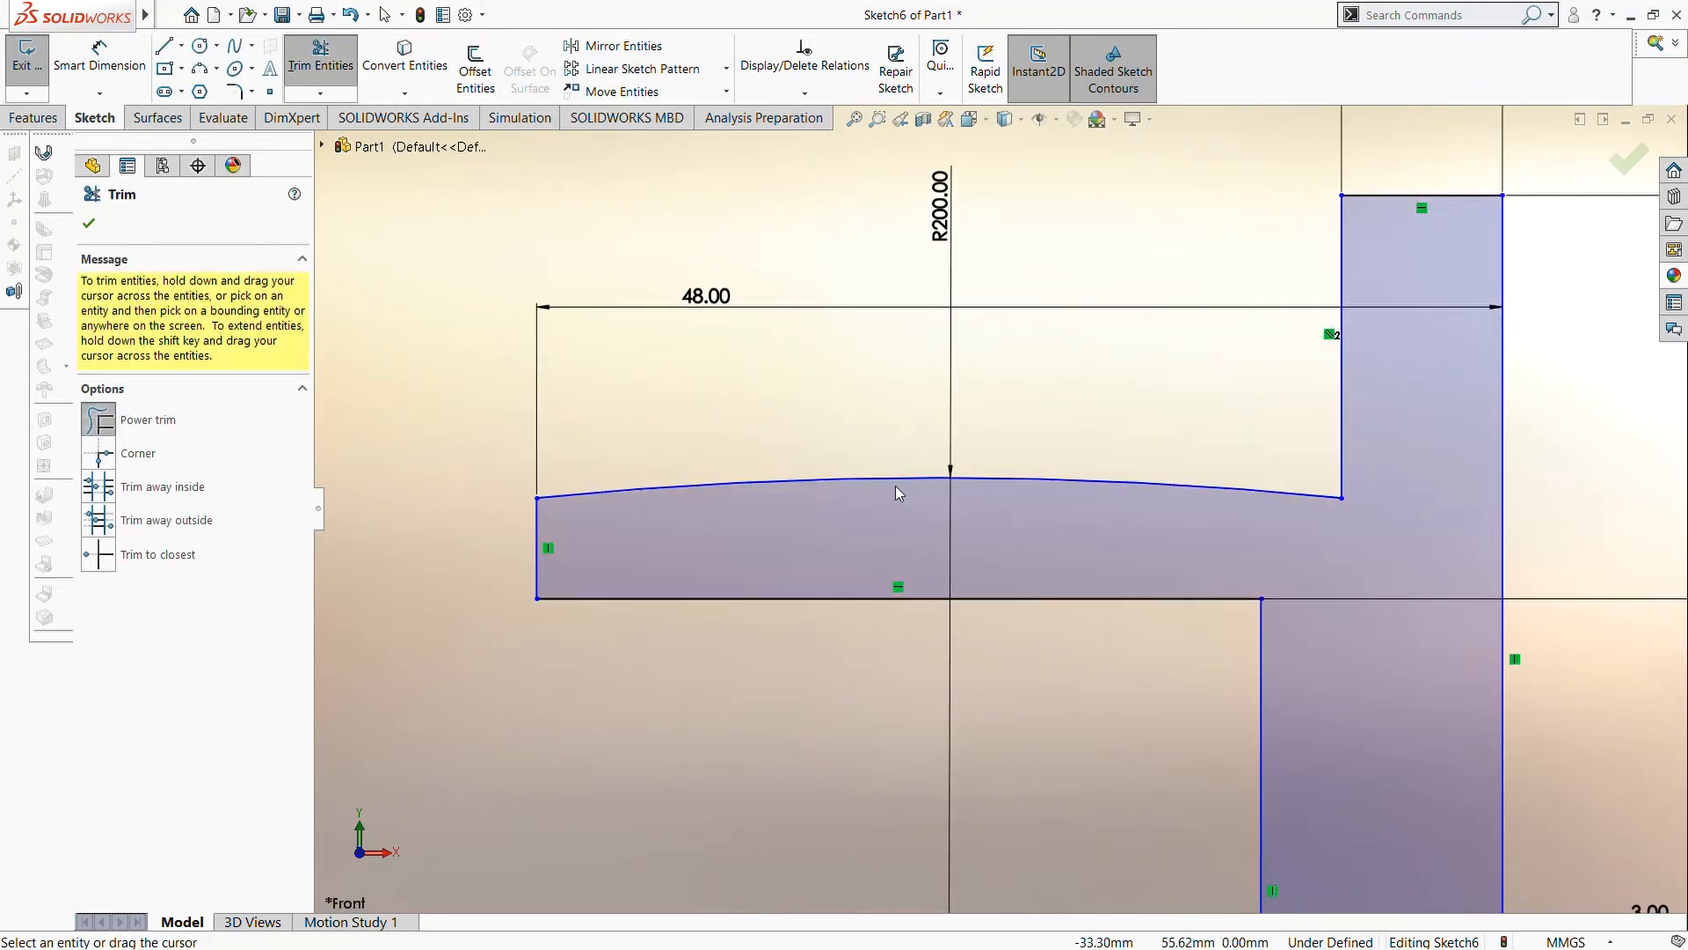
scroll(895, 485, "up", 4)
scroll(1025, 614, "down", 1)
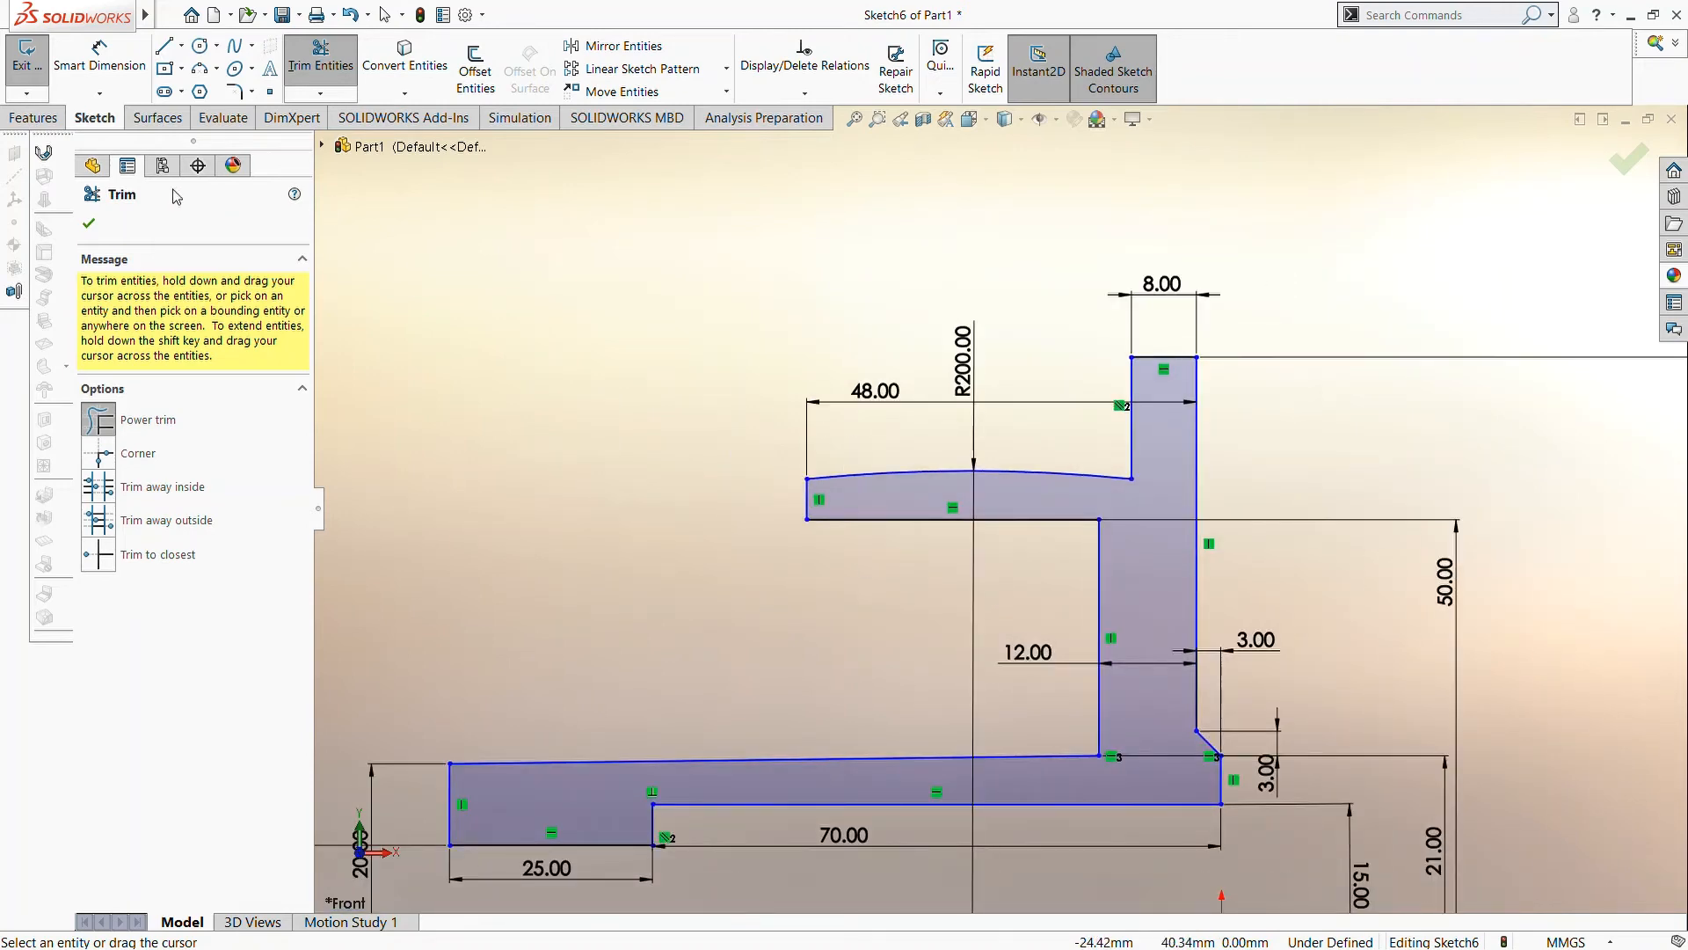
left_click(85, 224)
- Fillet the two inner corners where the 12 mm wall meets the side flange and the lower arm with 6 mm radius
left_click(233, 91)
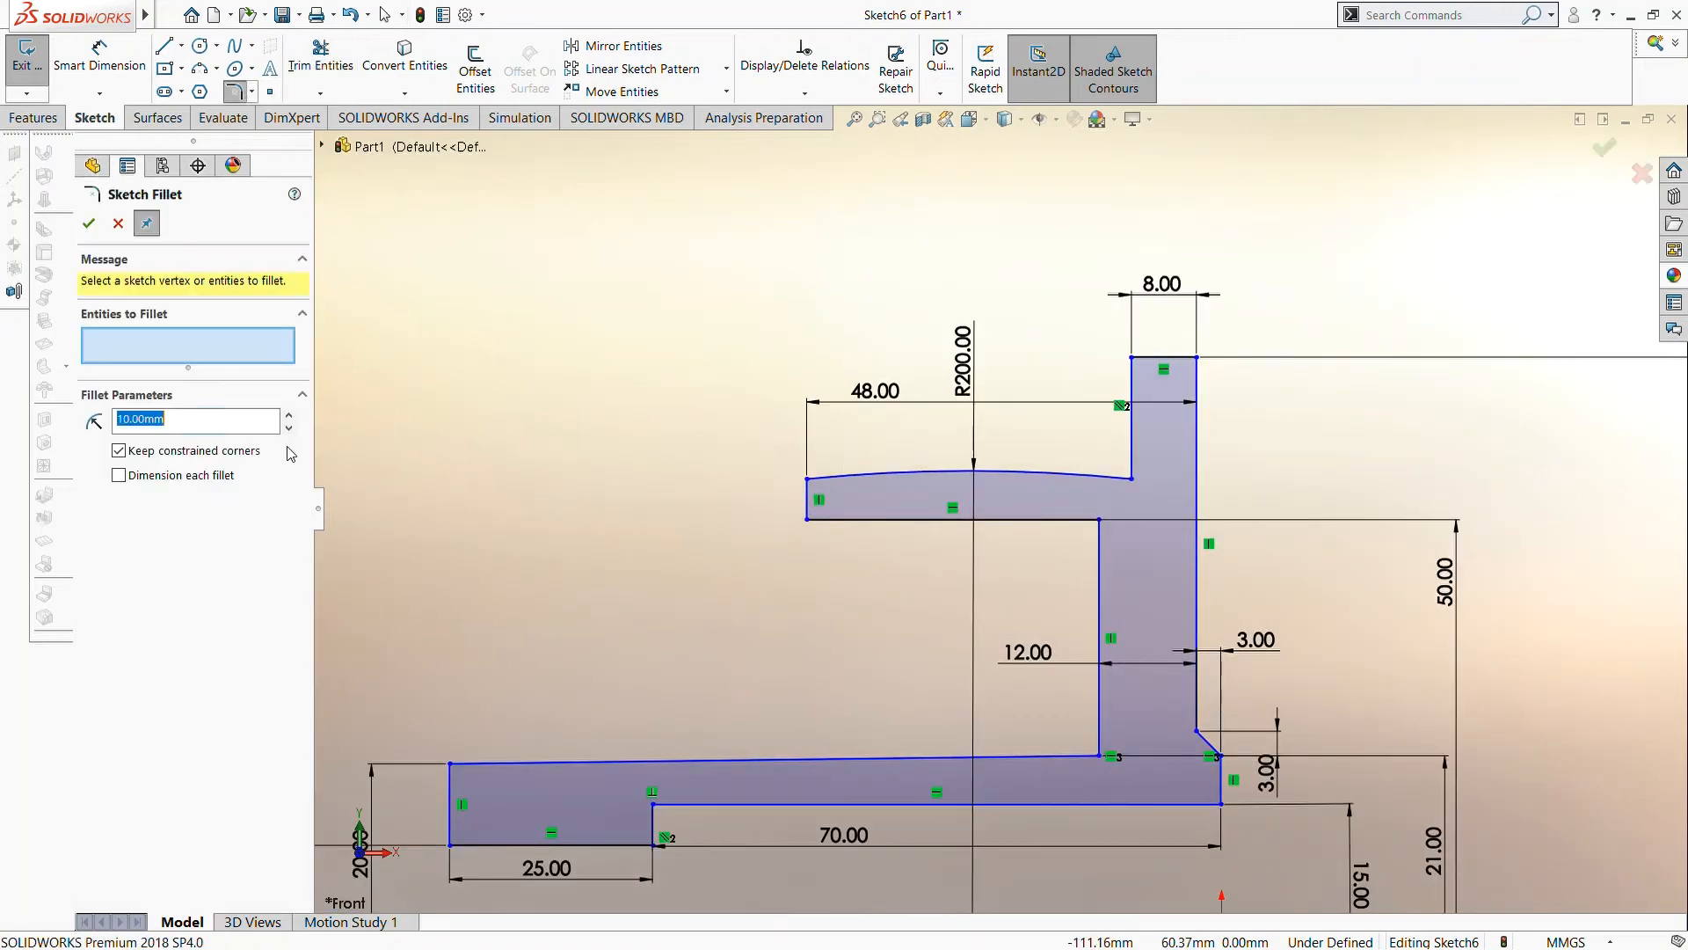
left_click(1056, 757)
left_click(1099, 711)
left_click(1099, 544)
left_click(1071, 525)
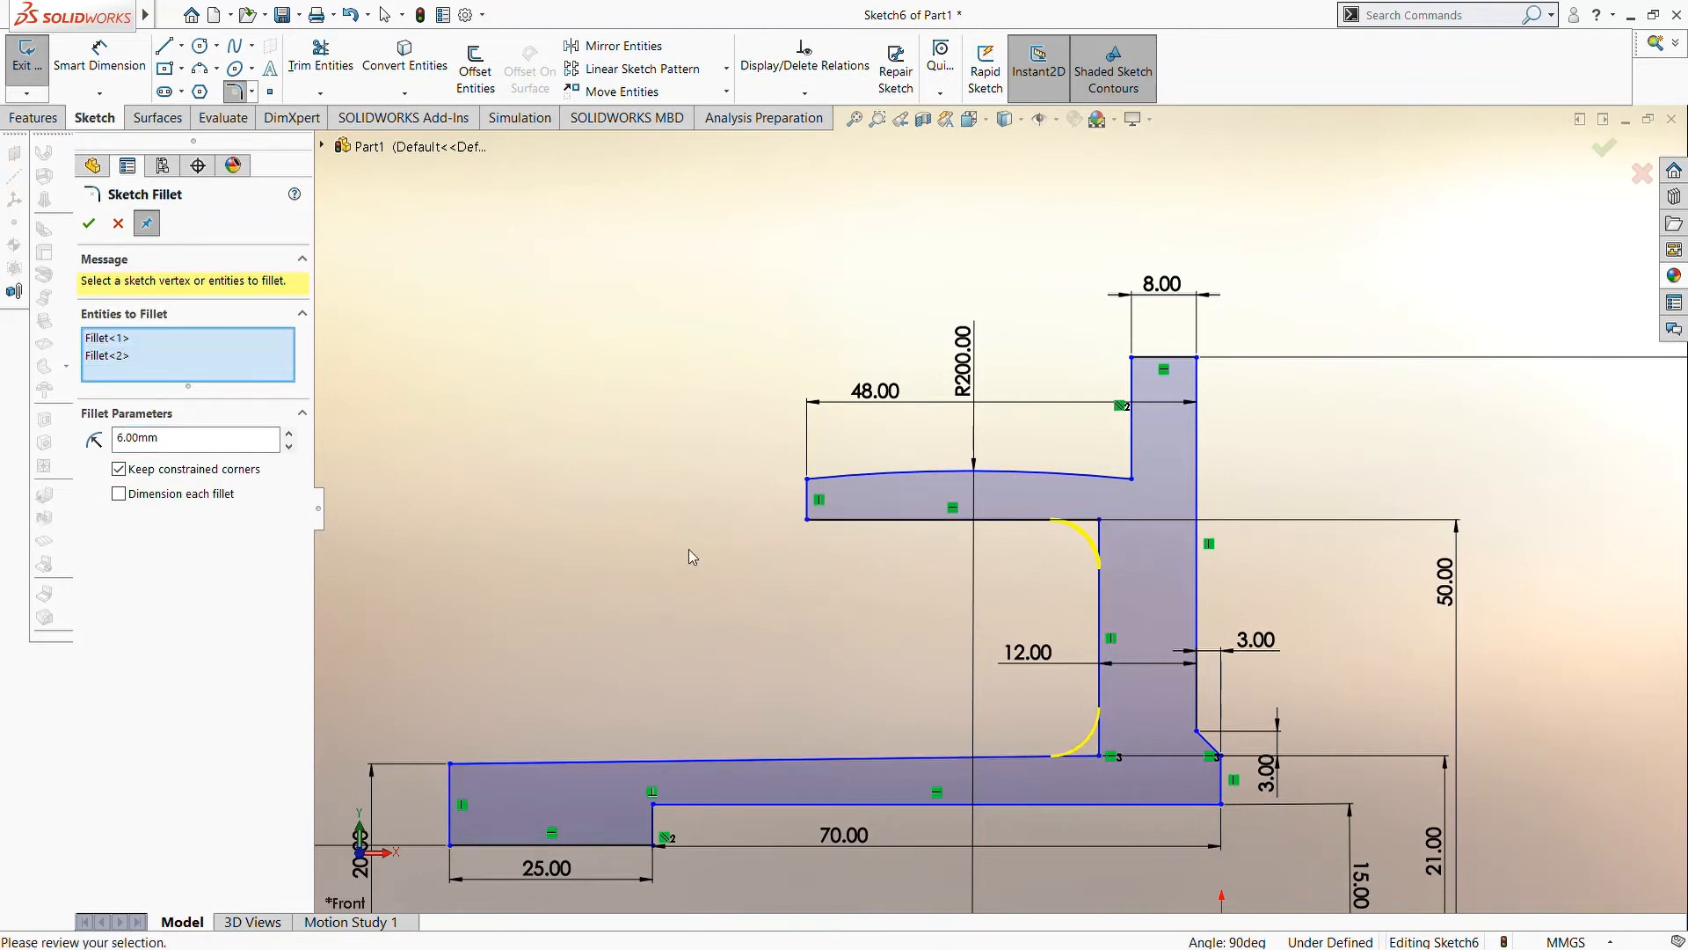
left_click(89, 226)
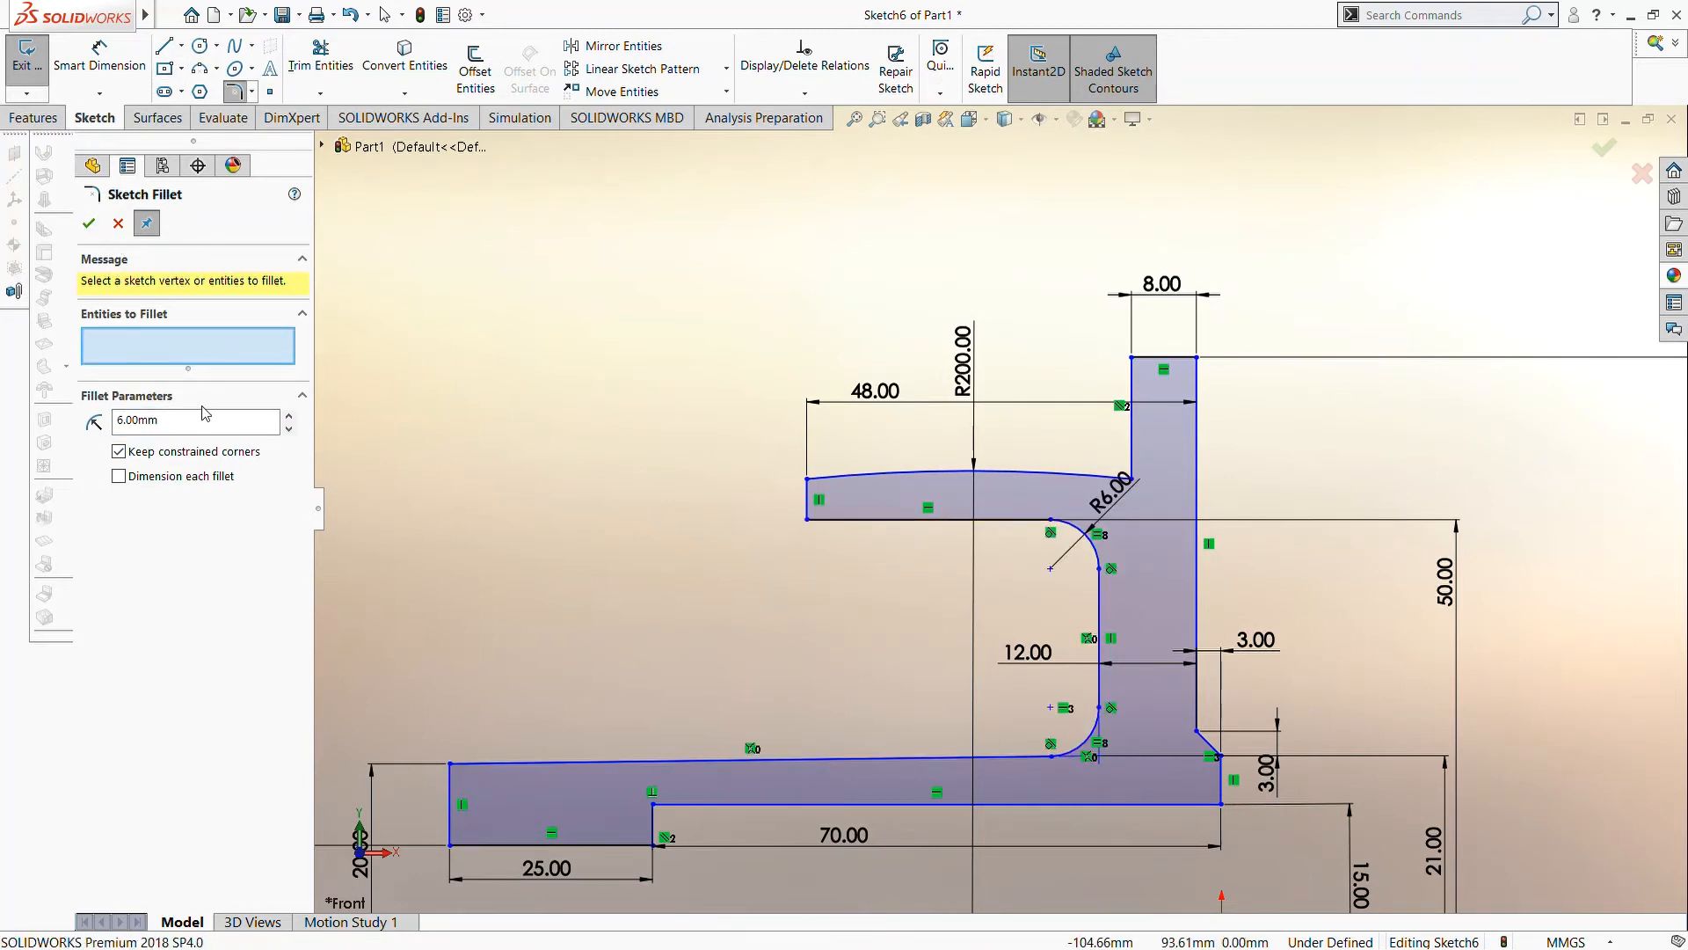
- Fillet both upper corners of the 8 mm wide rim with a 3 mm radius
left_click(1132, 398)
left_click(1183, 360)
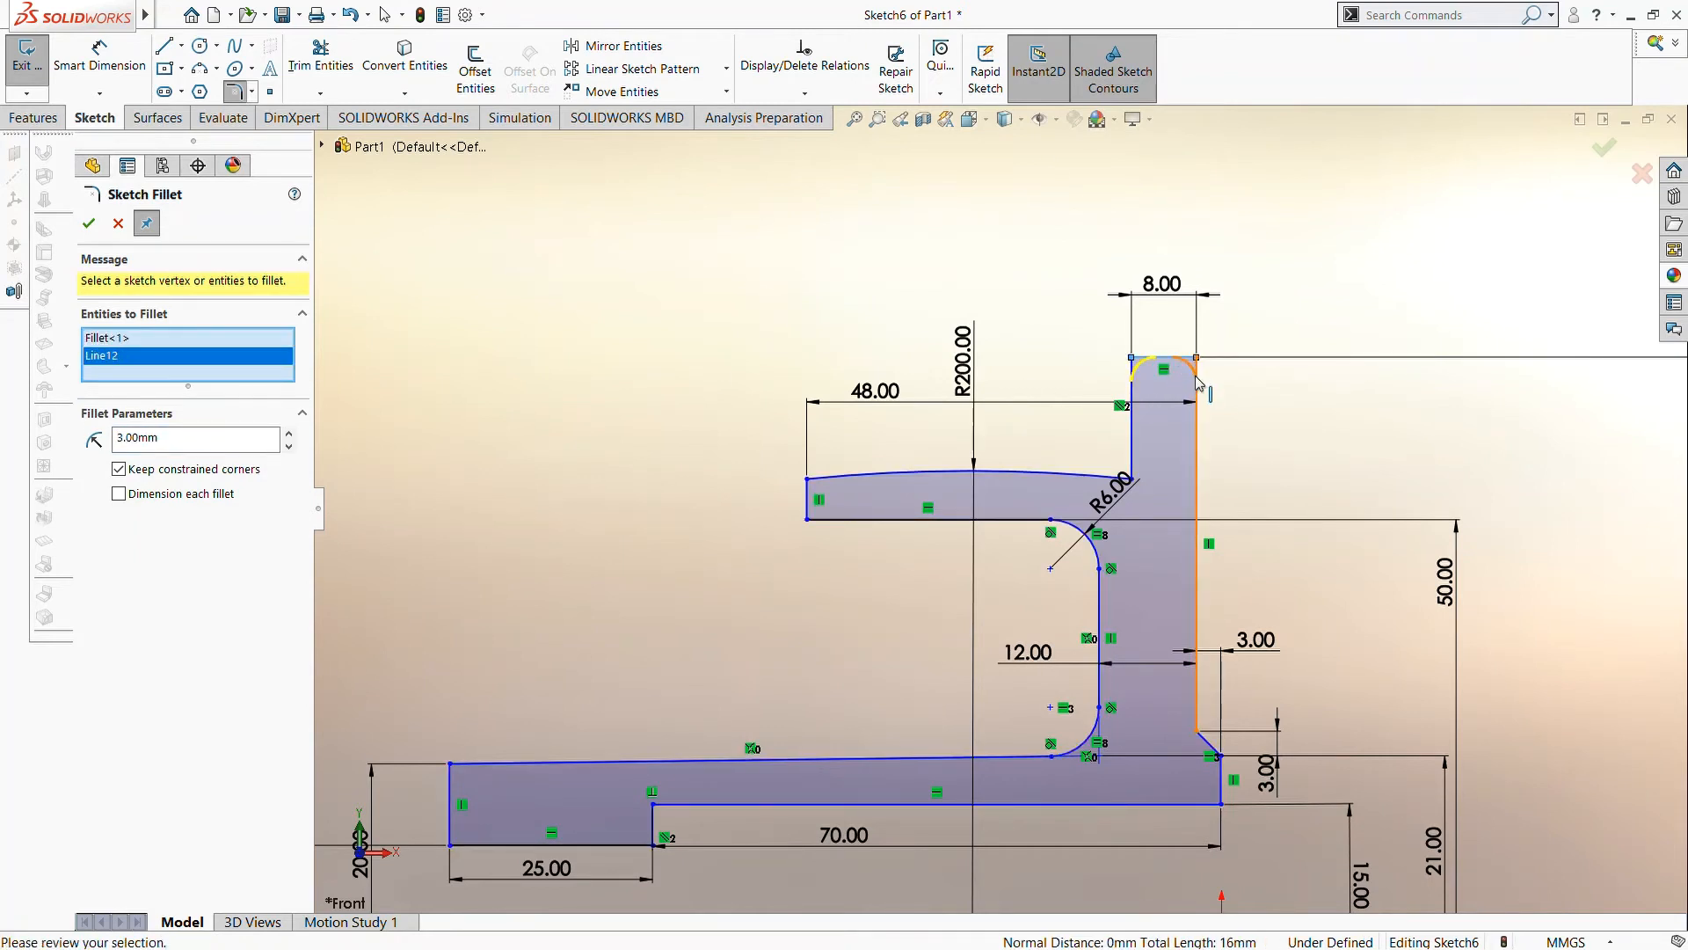
left_click(89, 225)
scroll(826, 494, "down", 3)
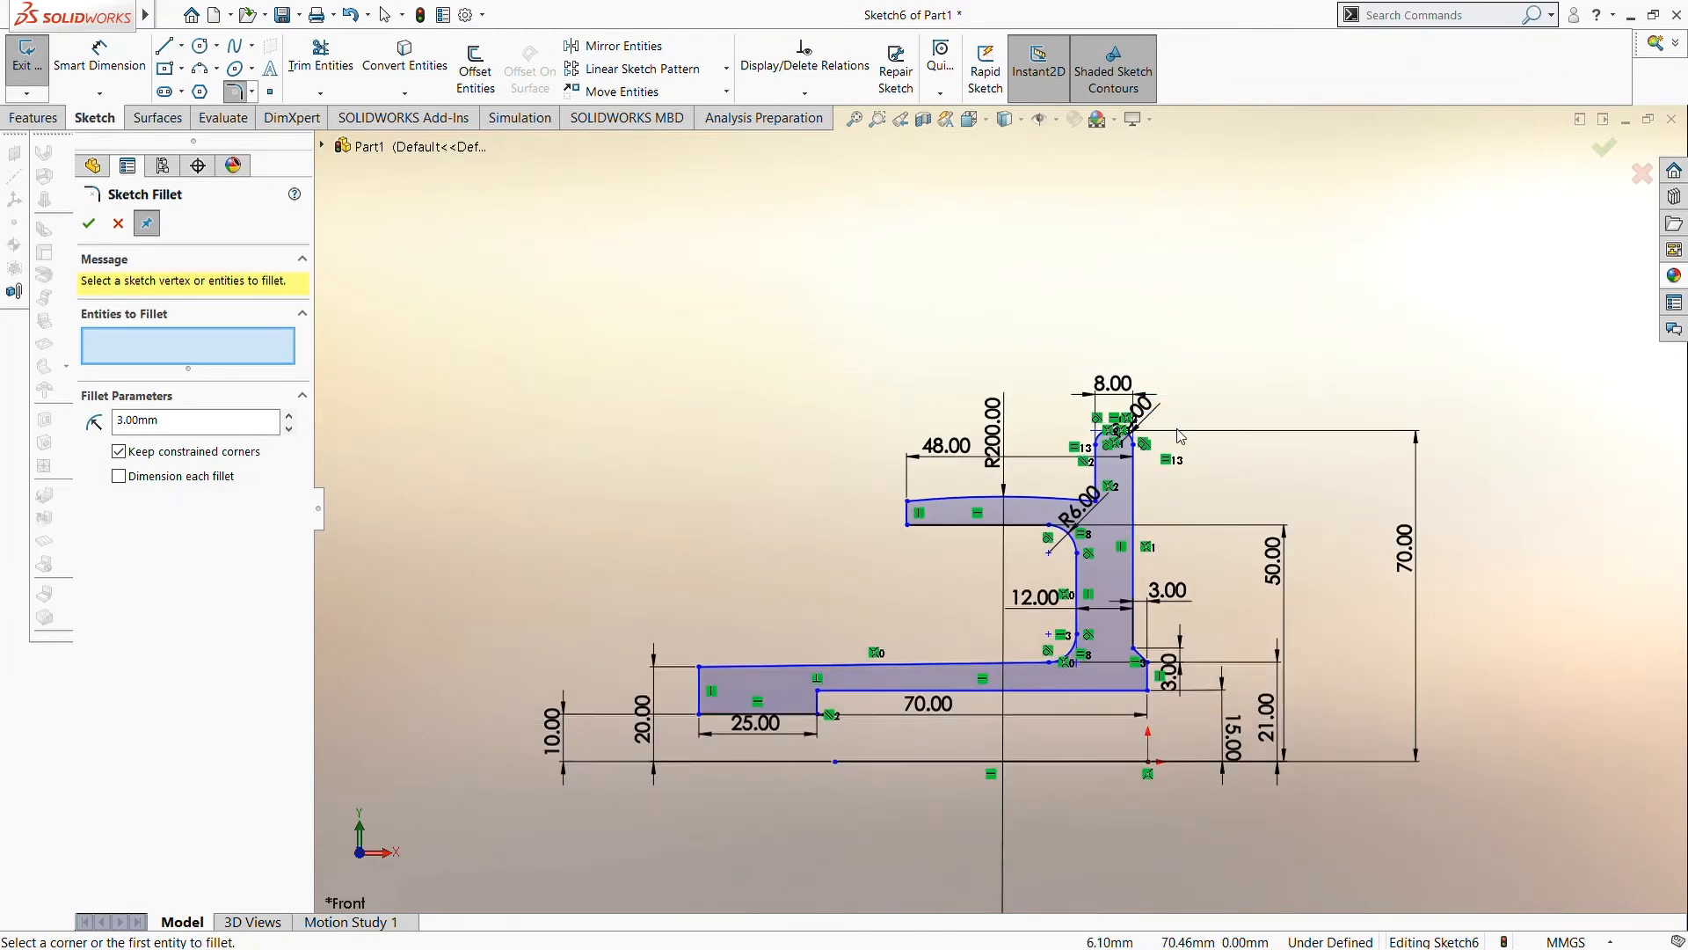
scroll(1179, 437, "down", 5)
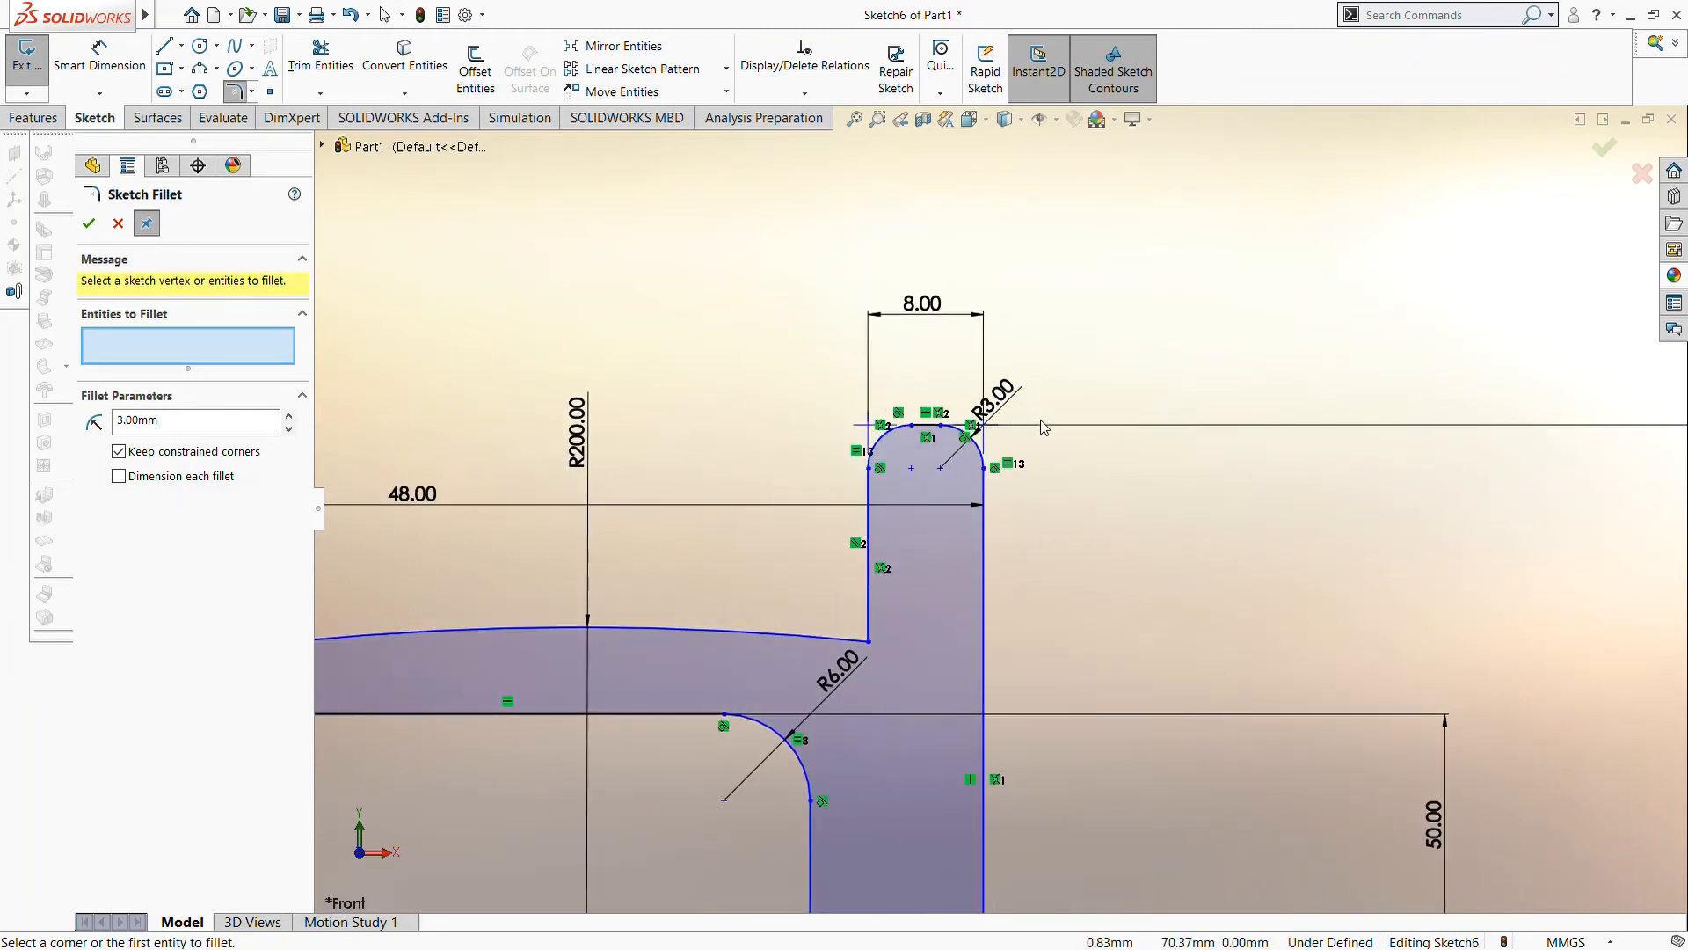
key("Escape")
- Reposition the R3 dimension text outside the rim and move the 50 mm dimension farther from the profile
left_click_drag(1004, 399, 1060, 388)
scroll(906, 601, "up", 1)
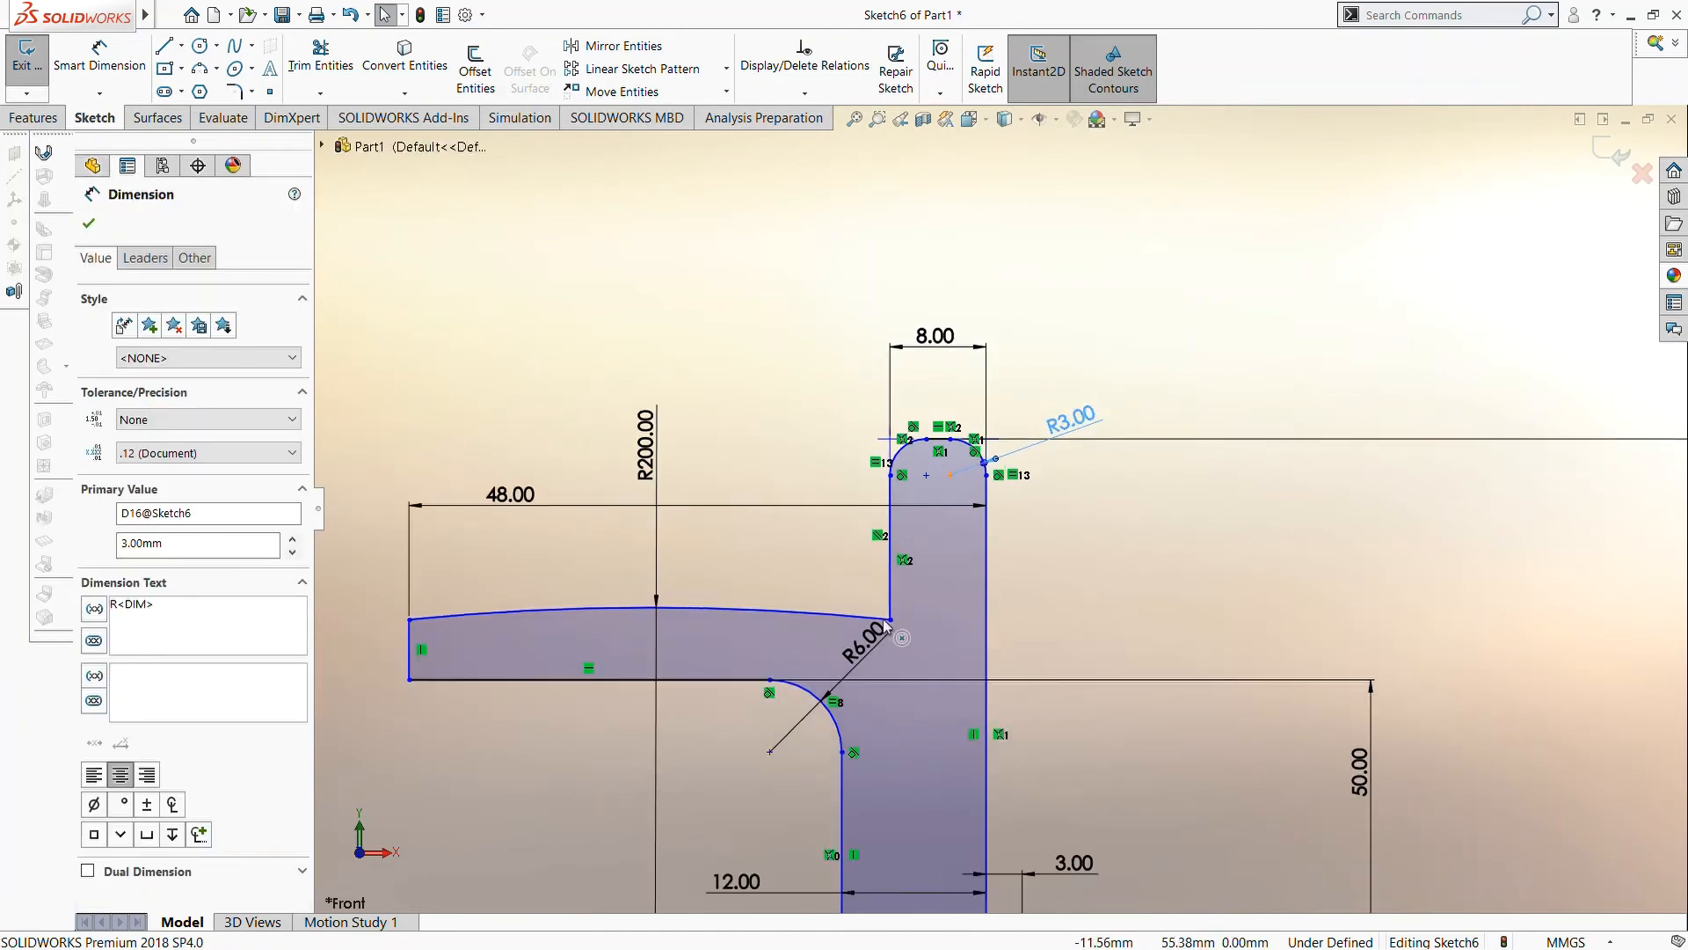
scroll(880, 800, "up", 4)
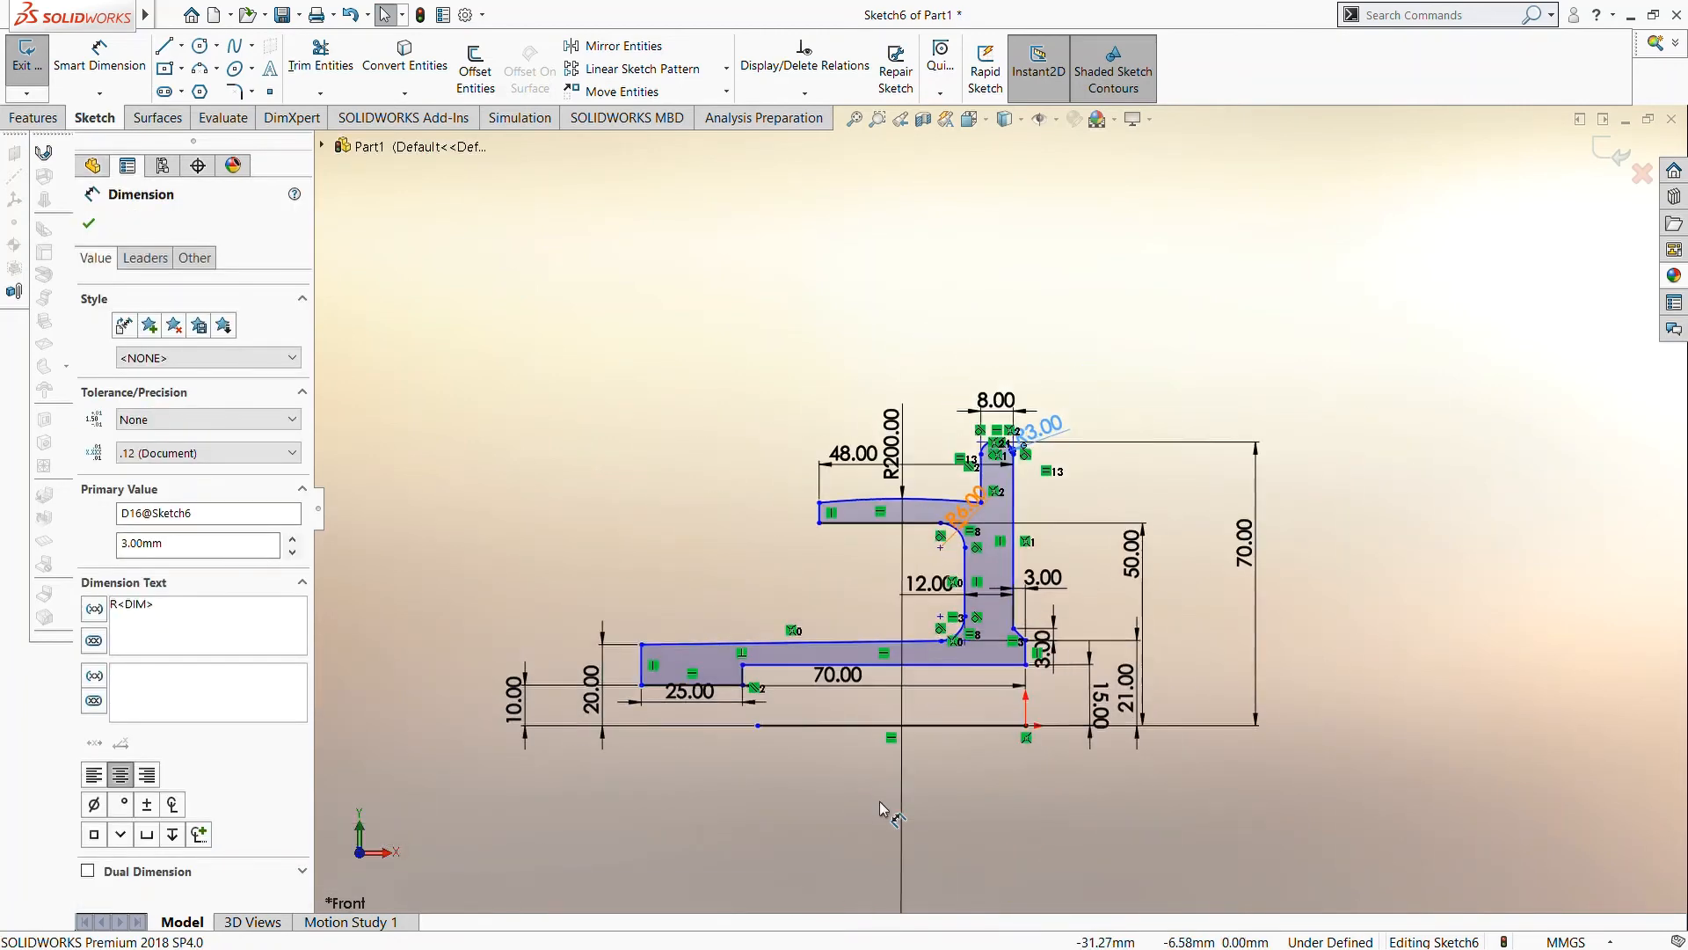
scroll(804, 798, "down", 1)
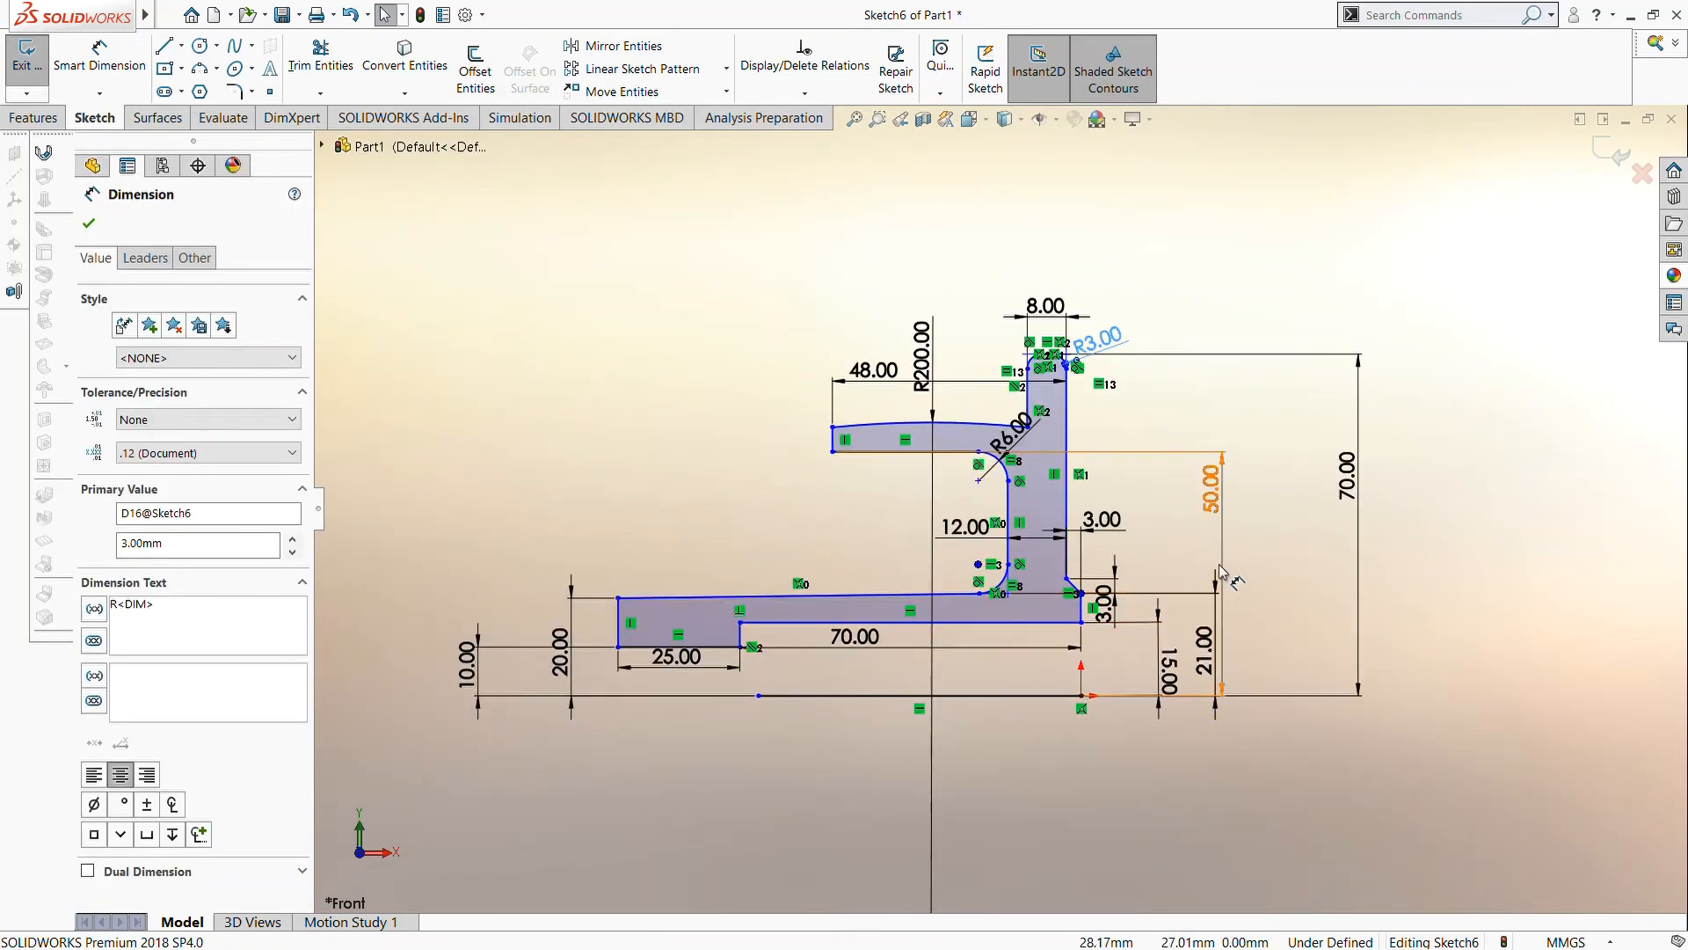
left_click_drag(1218, 500, 1249, 497)
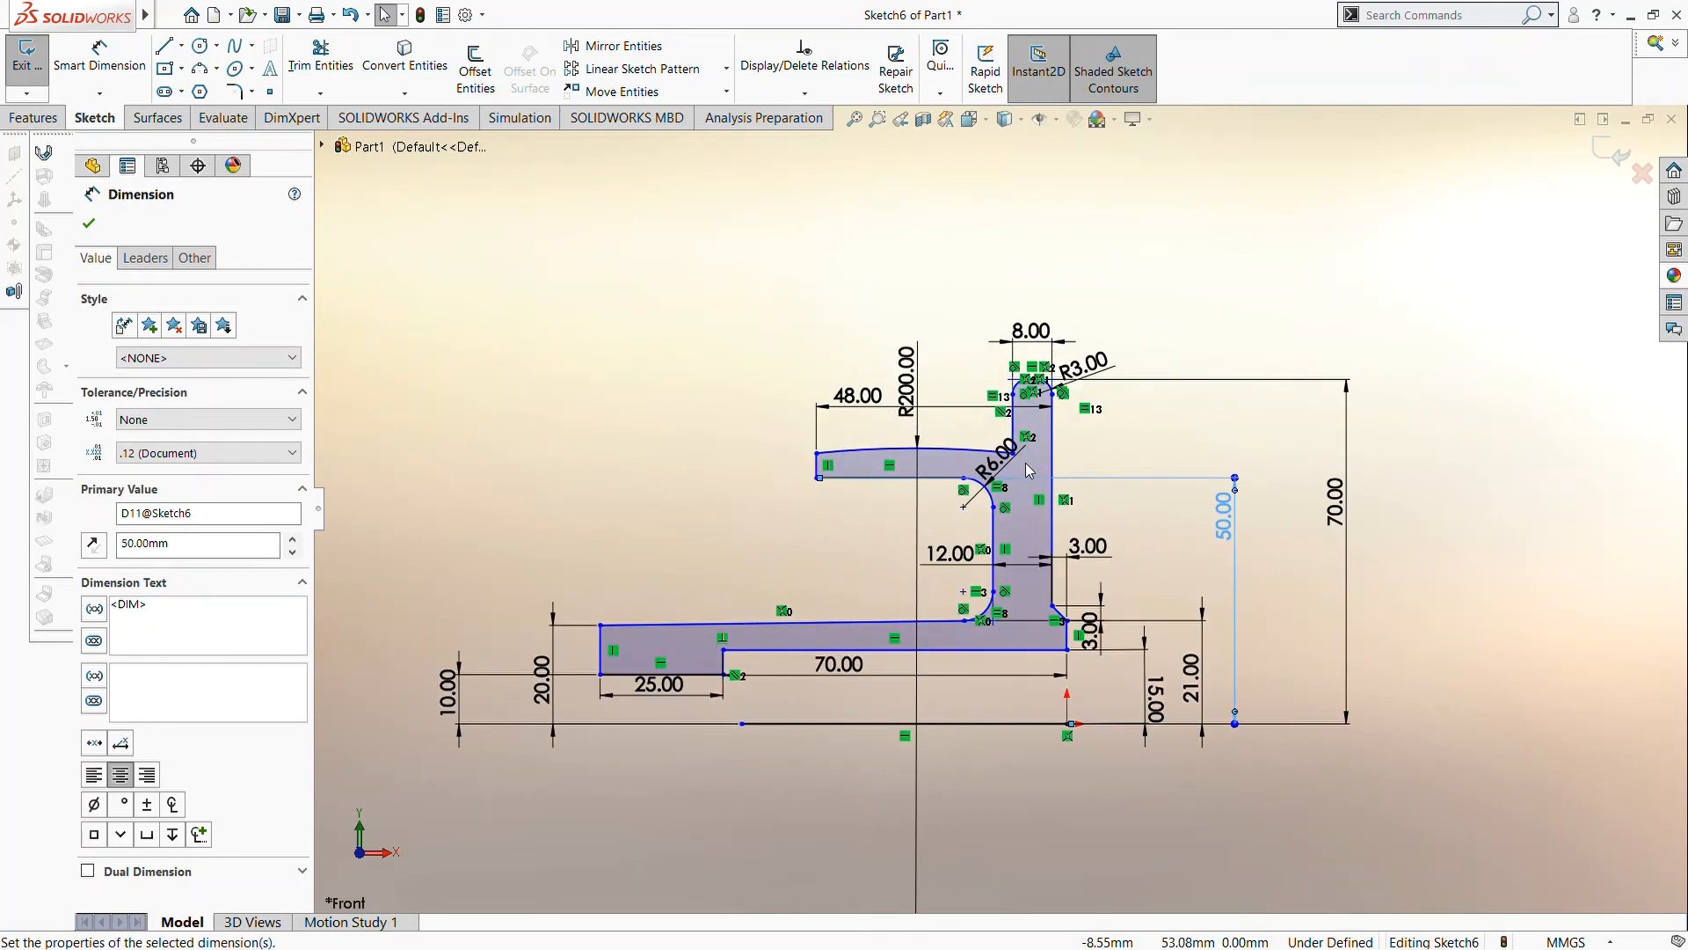
left_click(87, 225)
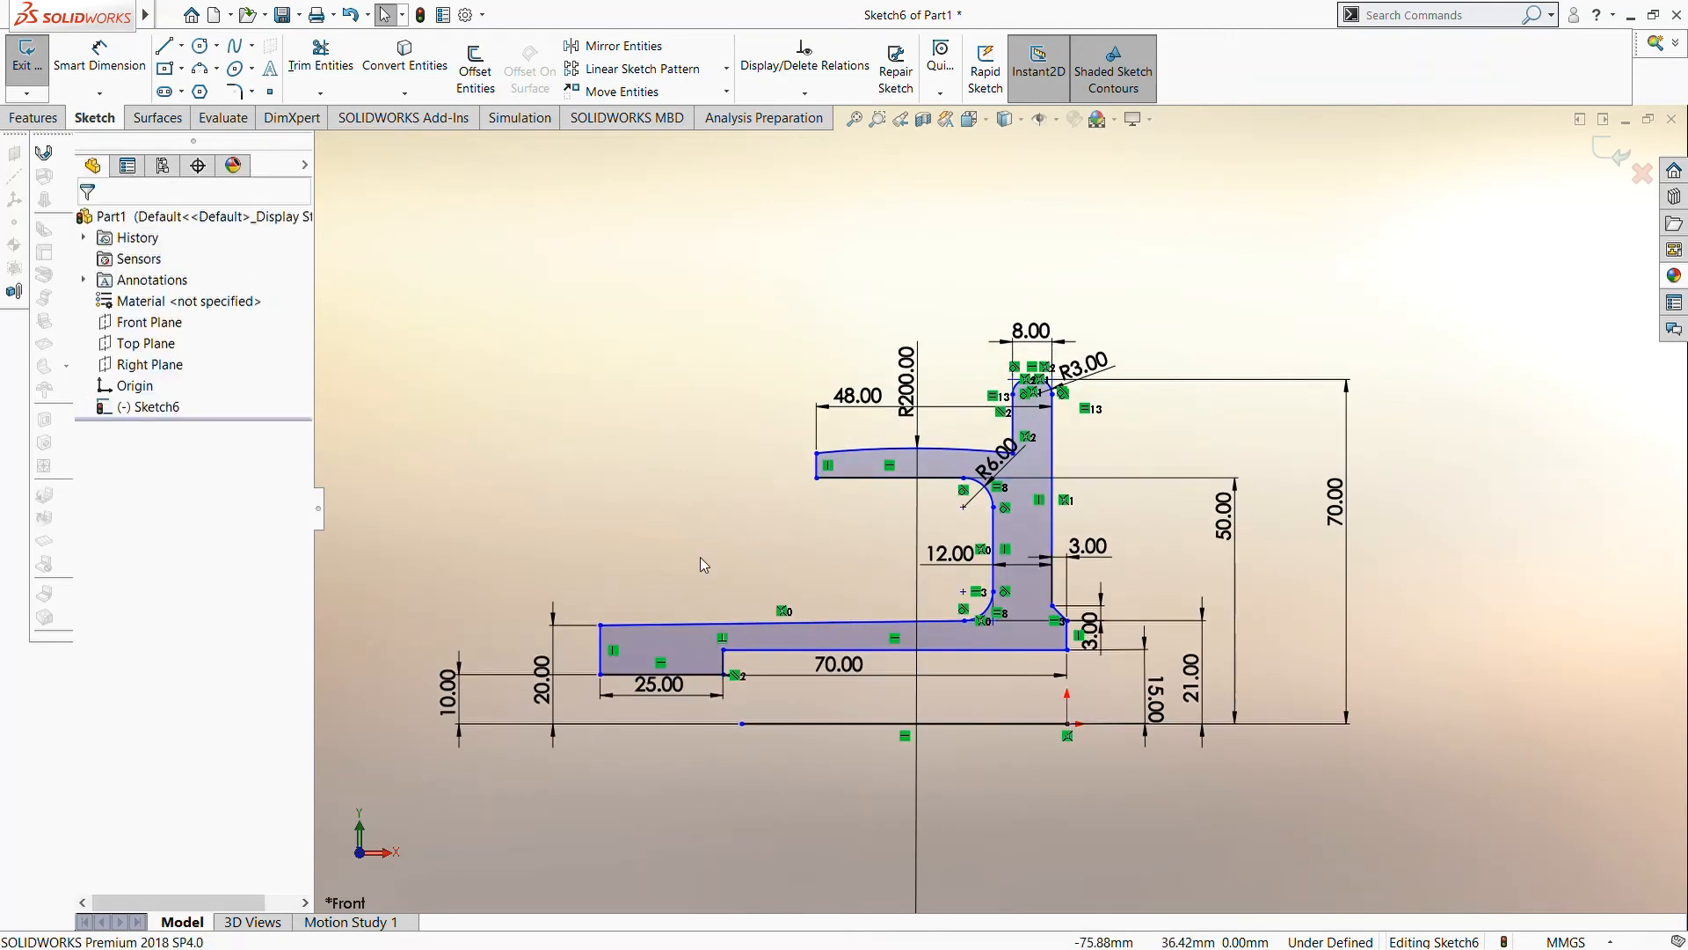
- Convert the horizontal axis line to construction geometry
left_click(774, 724)
left_click(820, 520)
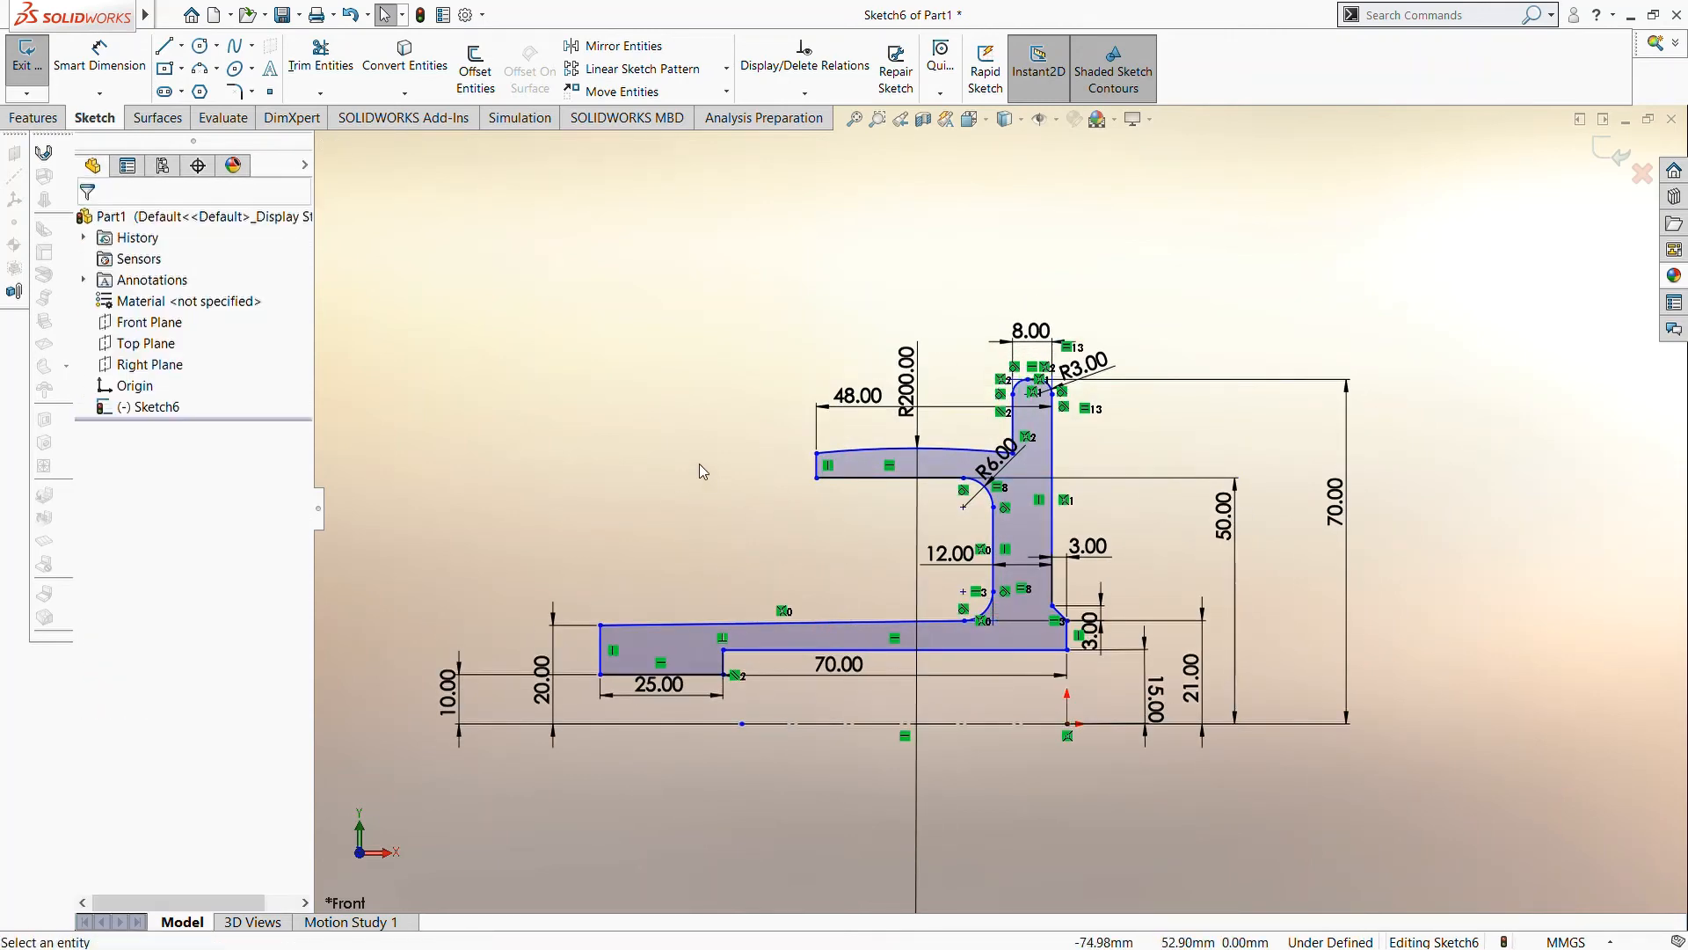
scroll(817, 587, "up", 2)
scroll(918, 559, "down", 3)
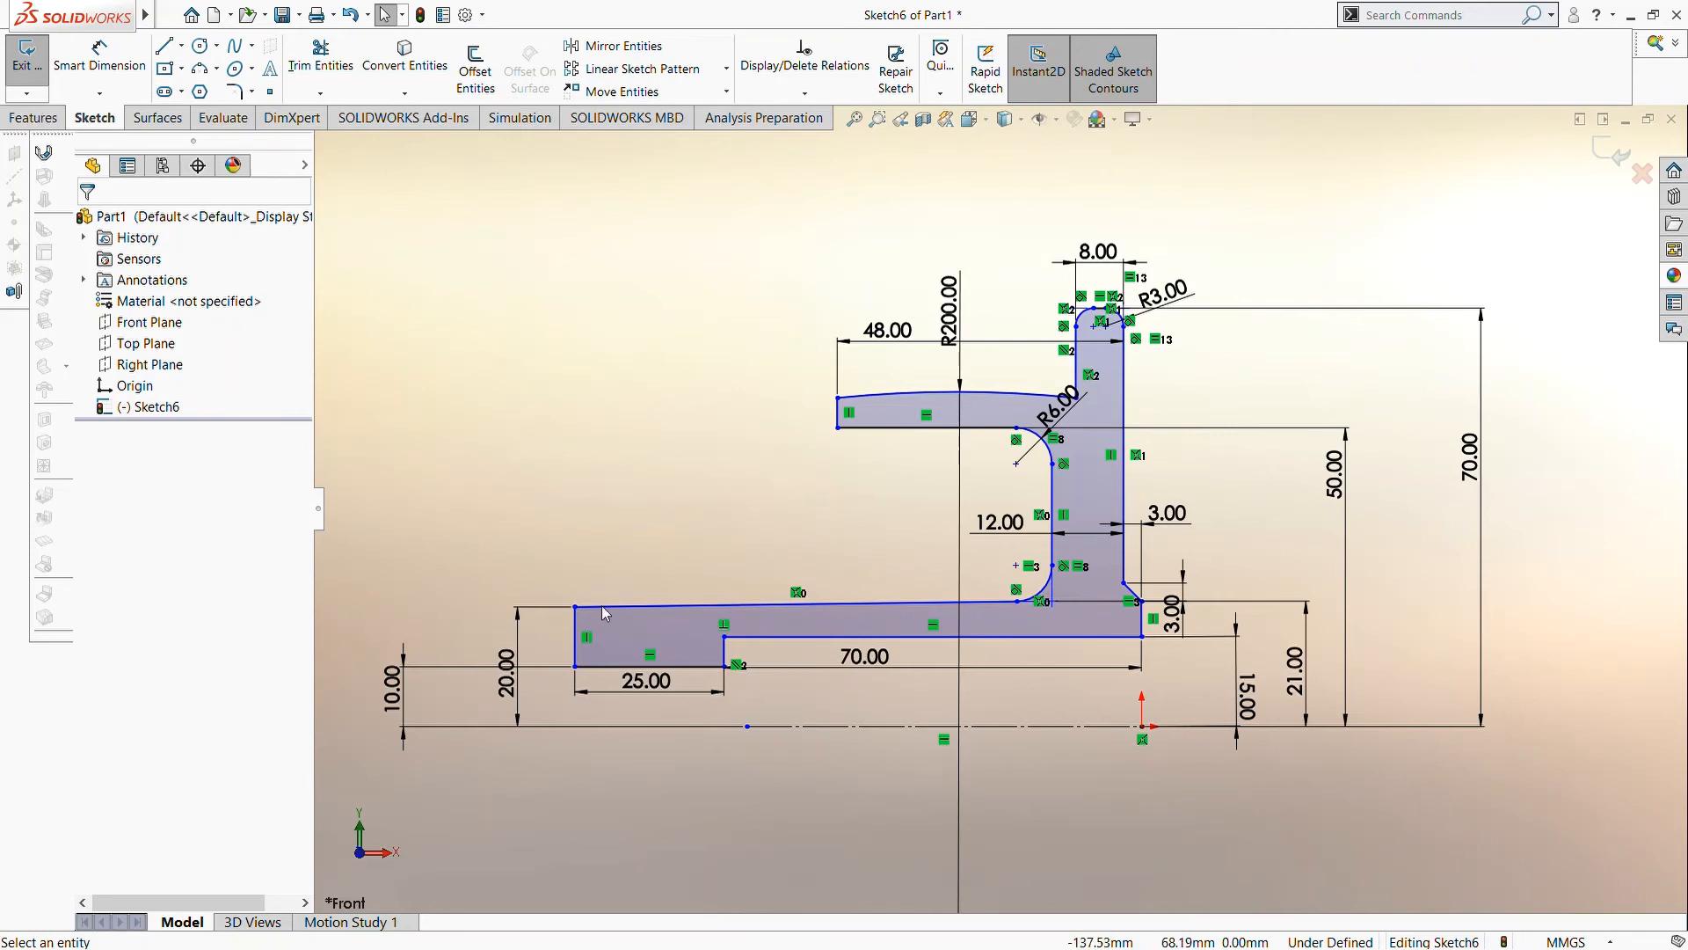
- Revolve the closed profile 360 degrees about the horizontal centerline into a solid
left_click(35, 117)
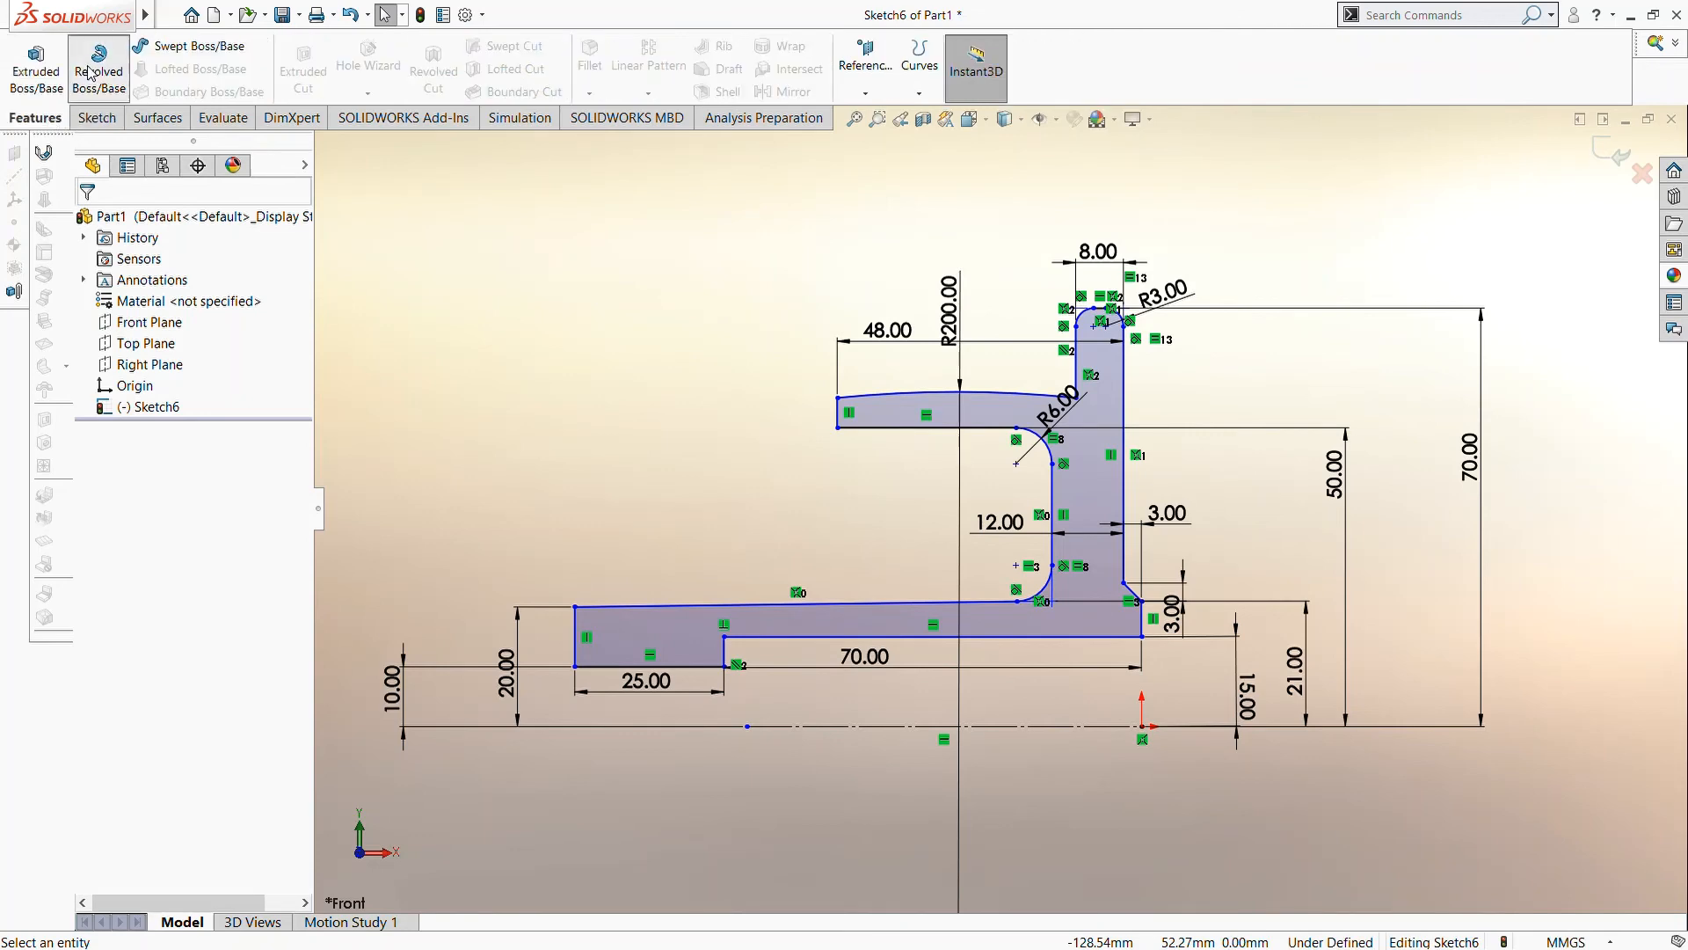
left_click(99, 71)
left_click(89, 223)
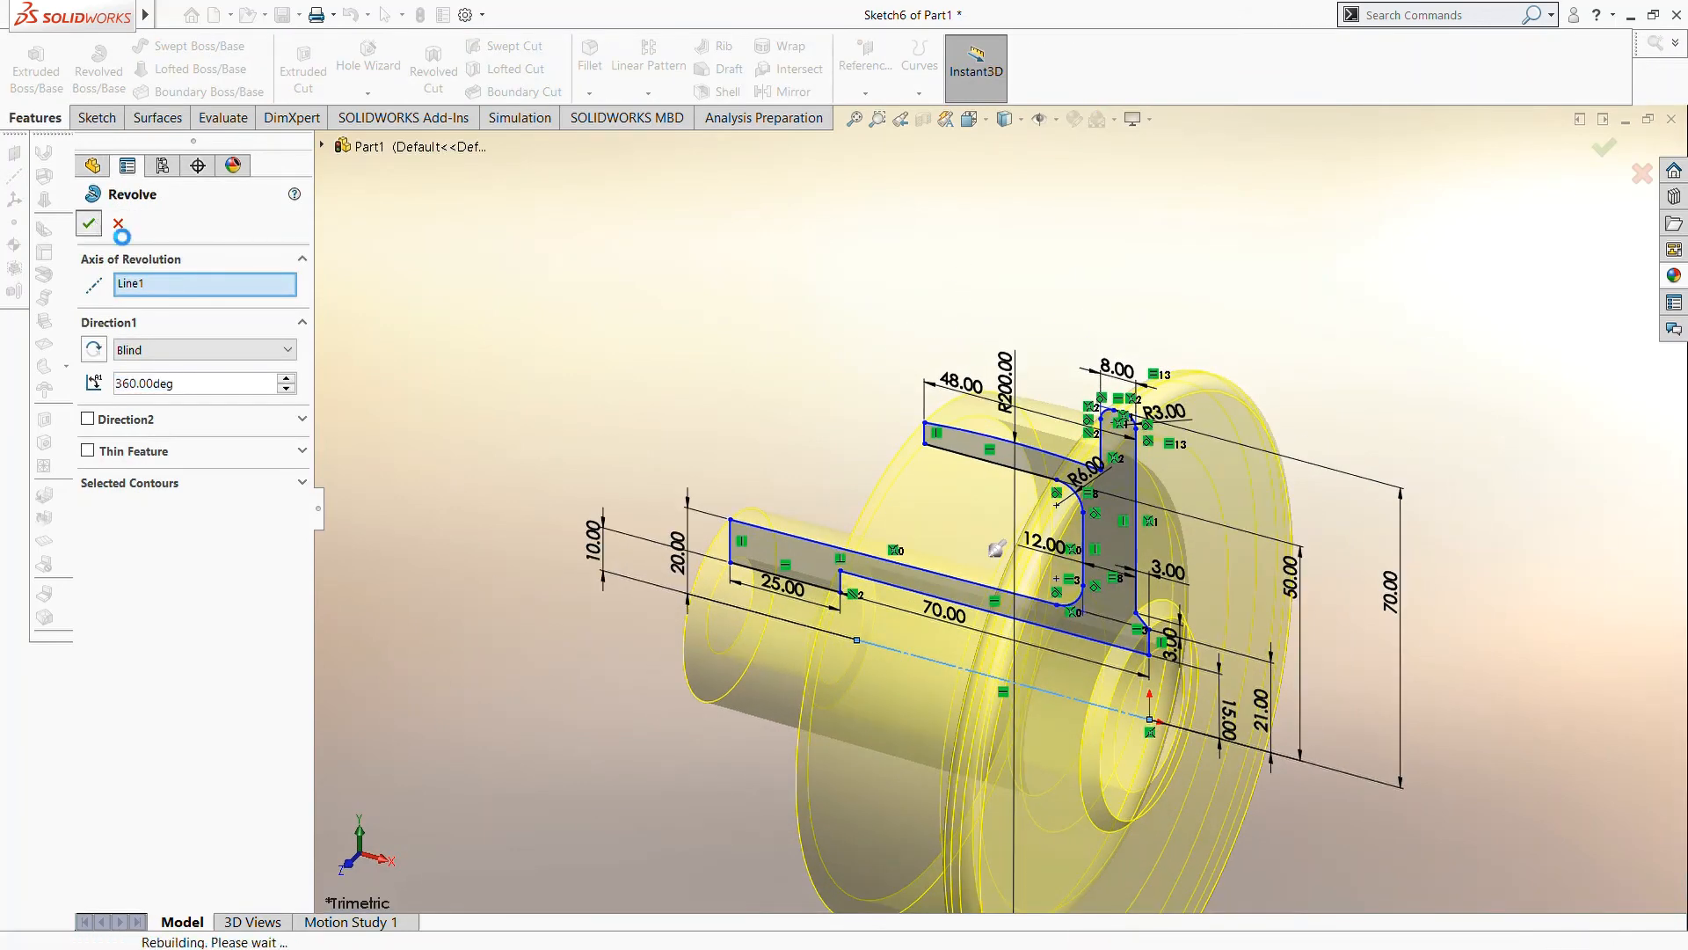
- Apply a dark brown appearance to the part and a copper-colored appearance to the smaller bore face at the hub's end
mouse_move(682, 373)
middle_mouse_down()
mouse_move(757, 373)
mouse_move(882, 491)
mouse_move(806, 384)
mouse_move(832, 475)
mouse_move(923, 633)
middle_mouse_up()
left_click(1673, 275)
left_click_drag(1526, 584, 888, 575)
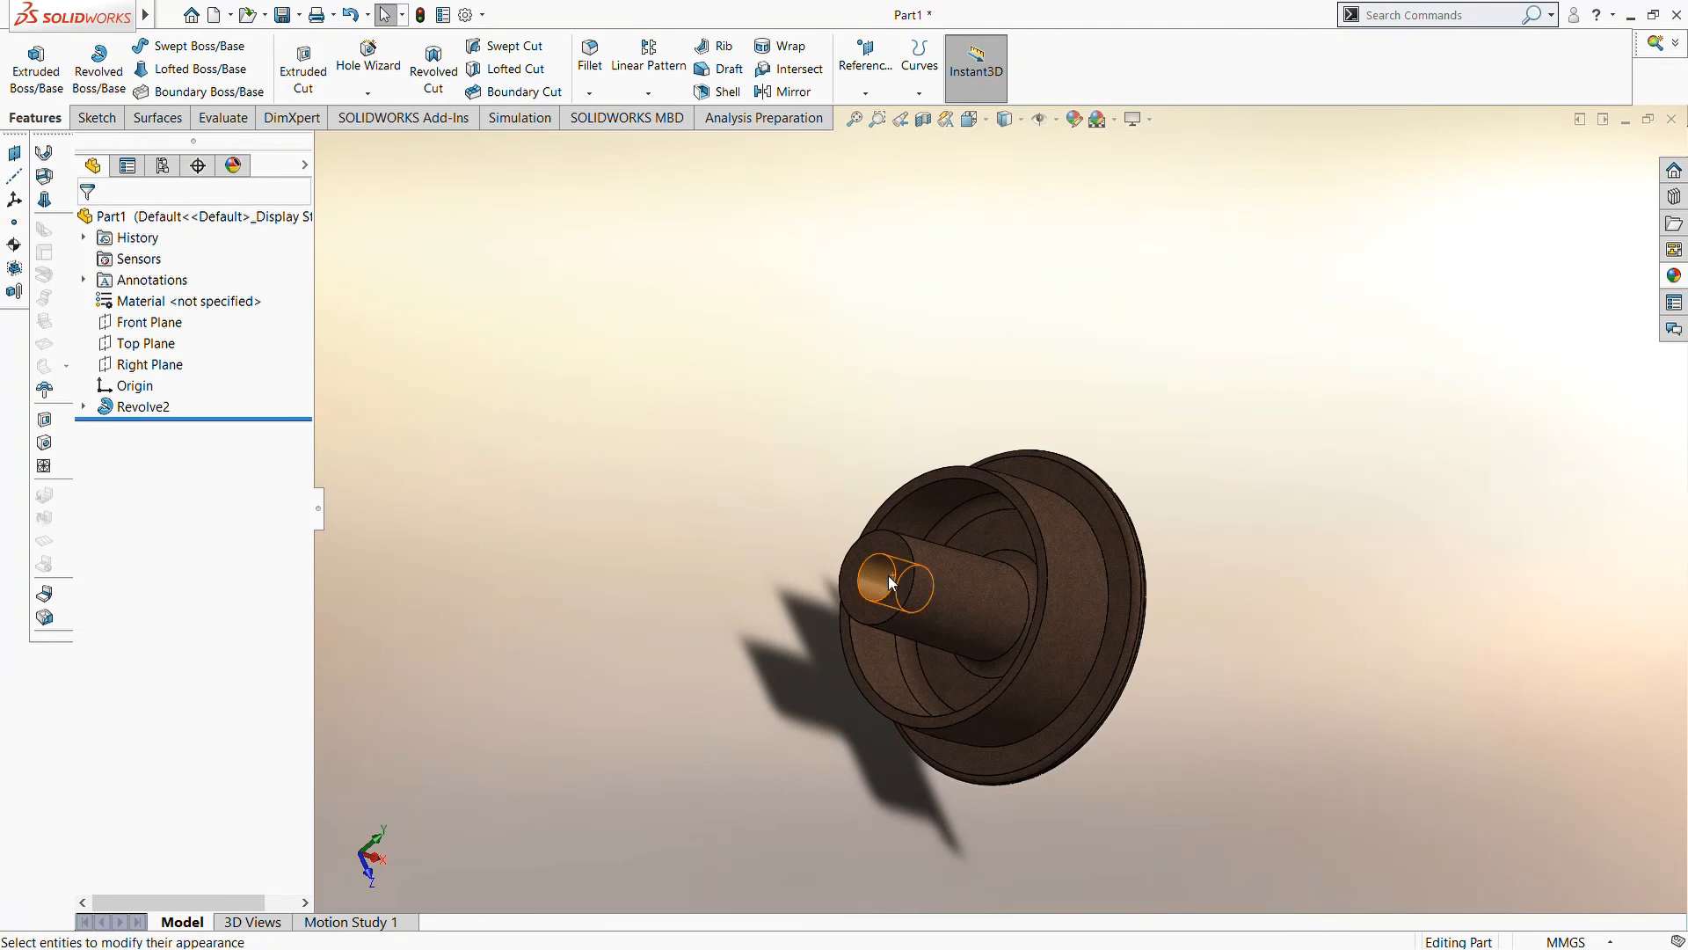
- Apply the copper-colored appearance to the larger bore face on the flange side
middle_click_drag(1240, 637, 995, 576)
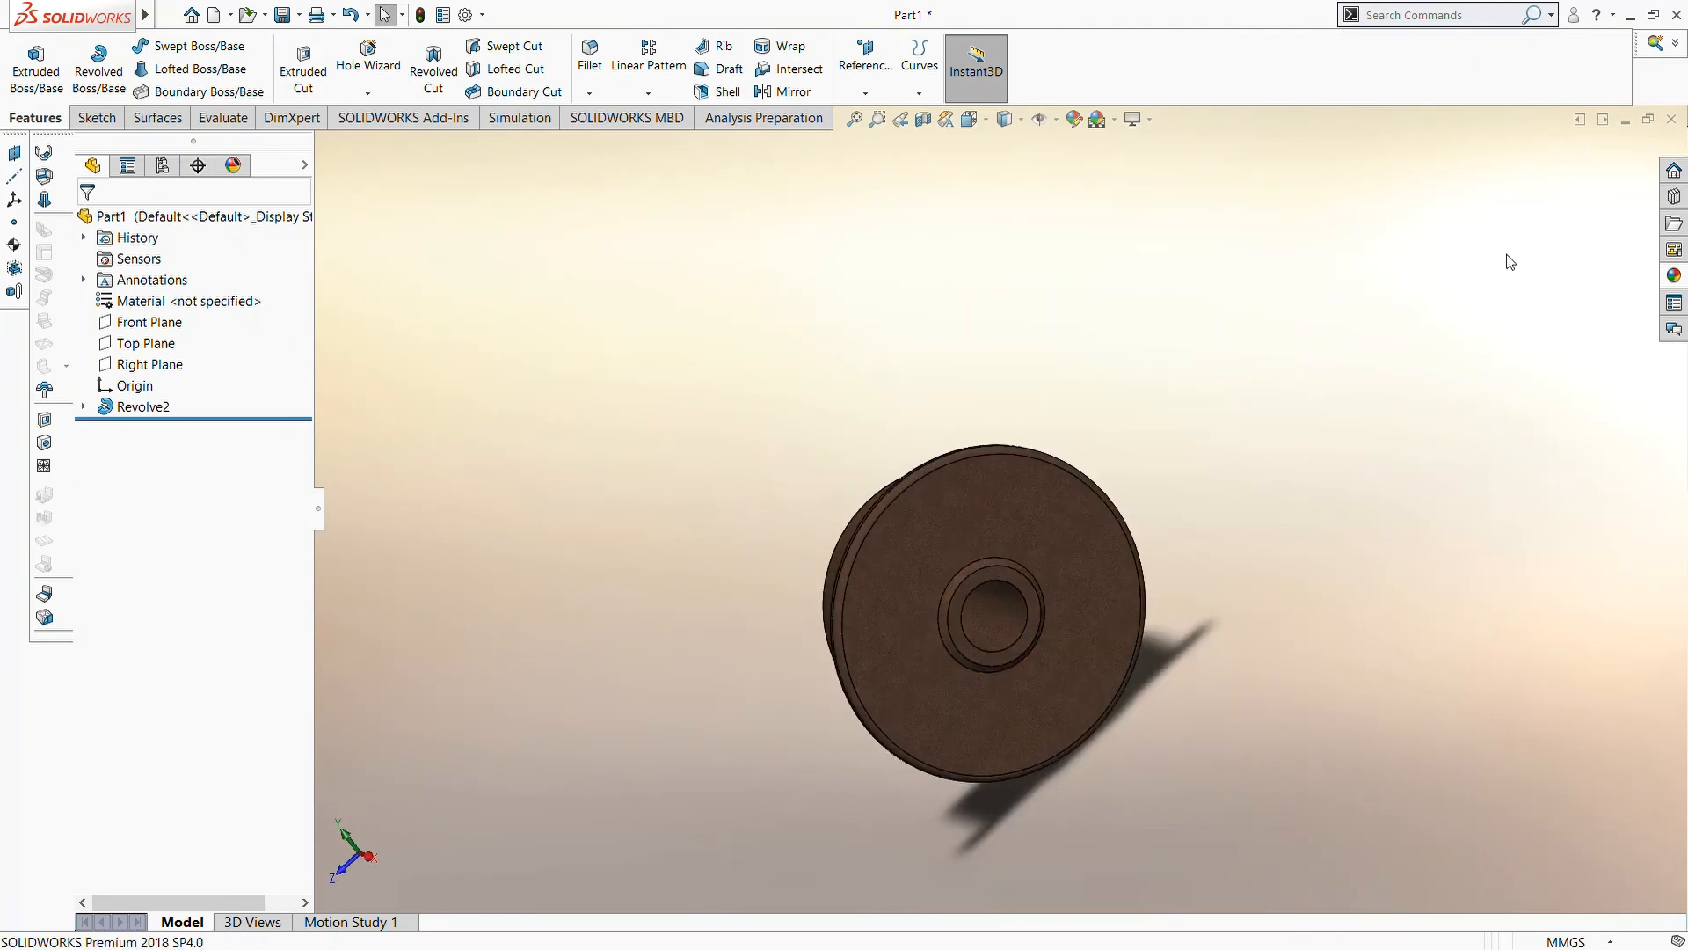
left_click(1674, 275)
left_click_drag(1496, 609, 1001, 611)
middle_click_drag(1089, 573, 1123, 519)
- Create a planar section view along the Top Plane with zero offset and inspect the cut interior
scroll(1122, 519, "down", 3)
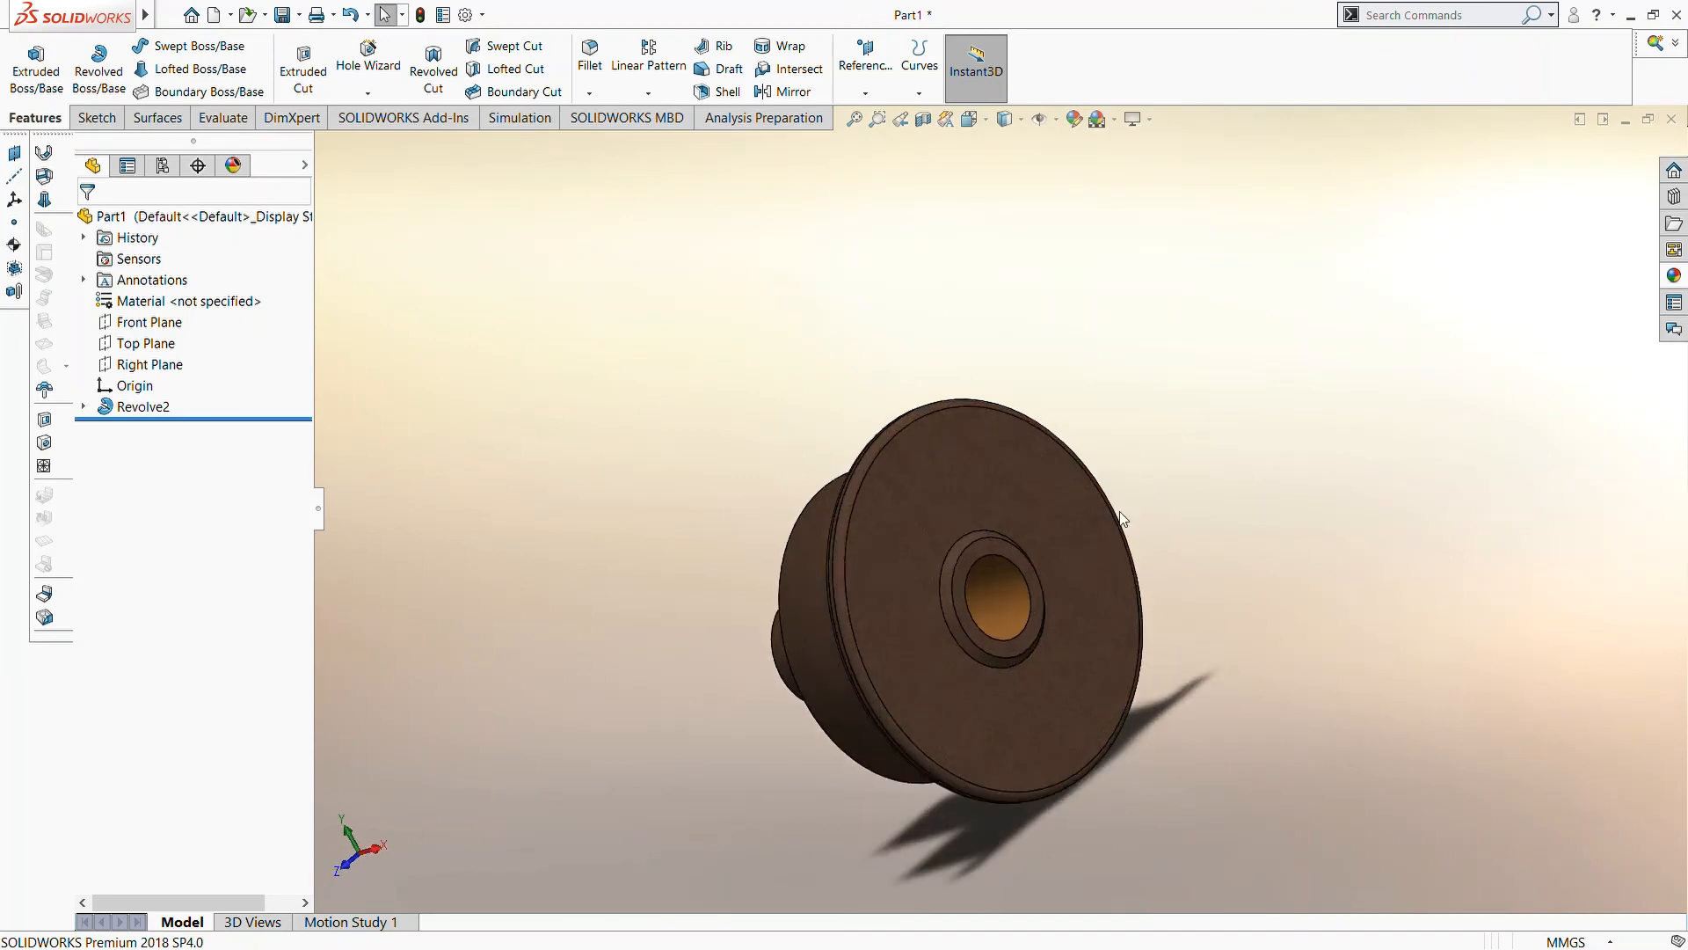
left_click(922, 119)
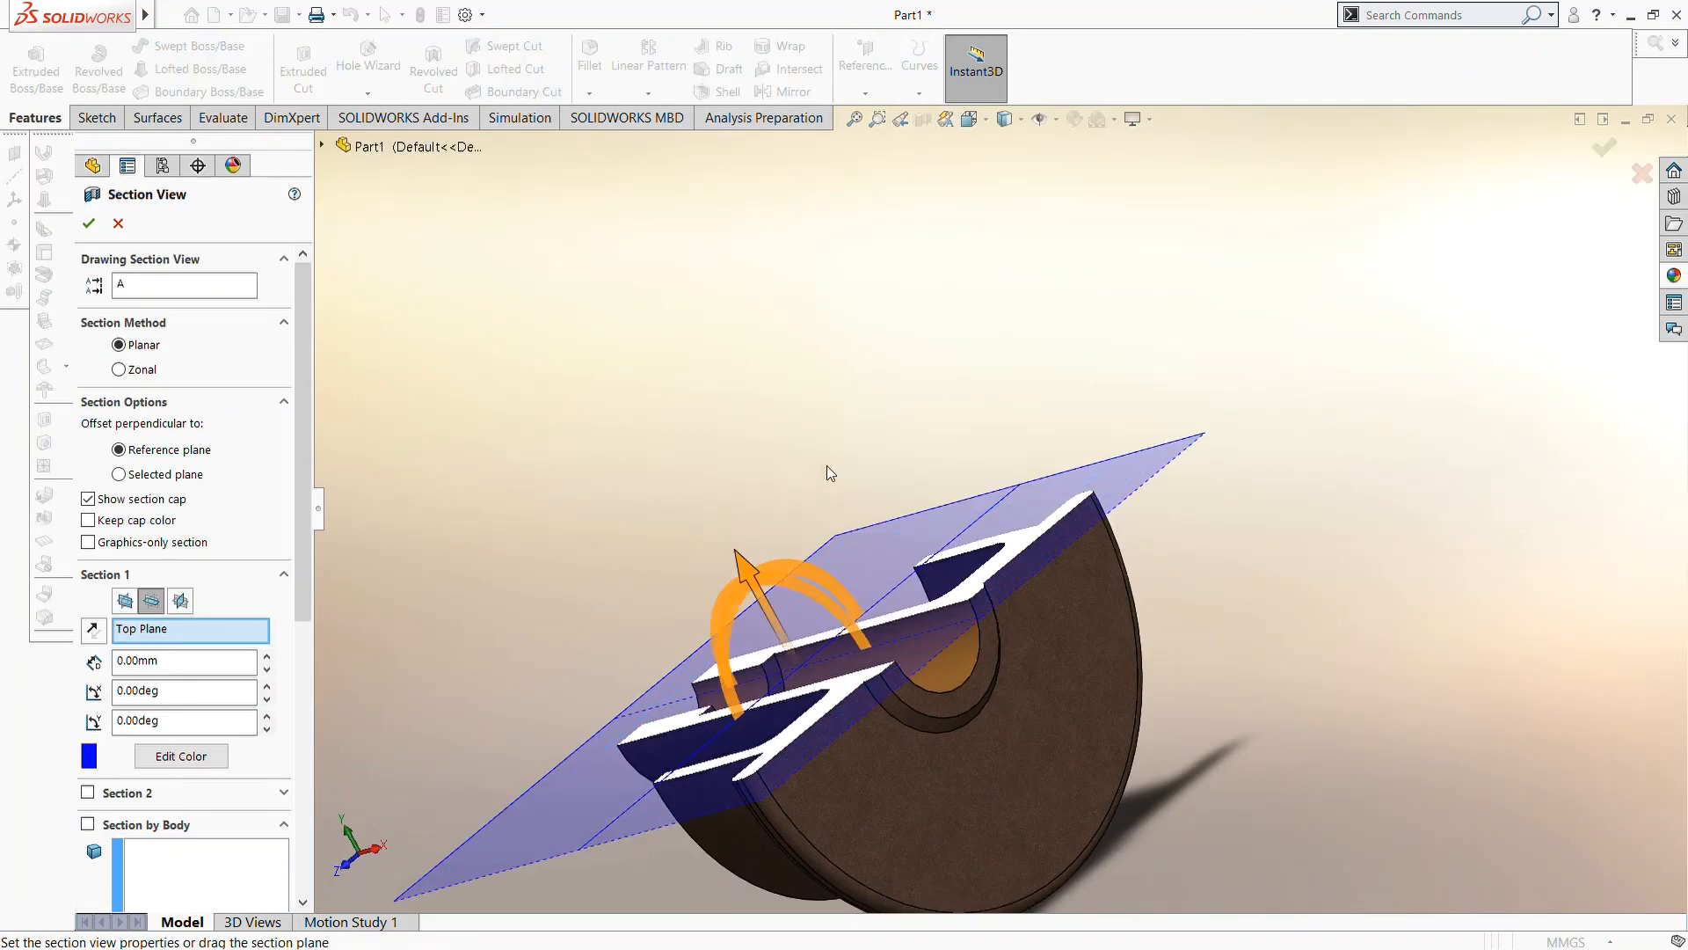
middle_click_drag(935, 369, 976, 691)
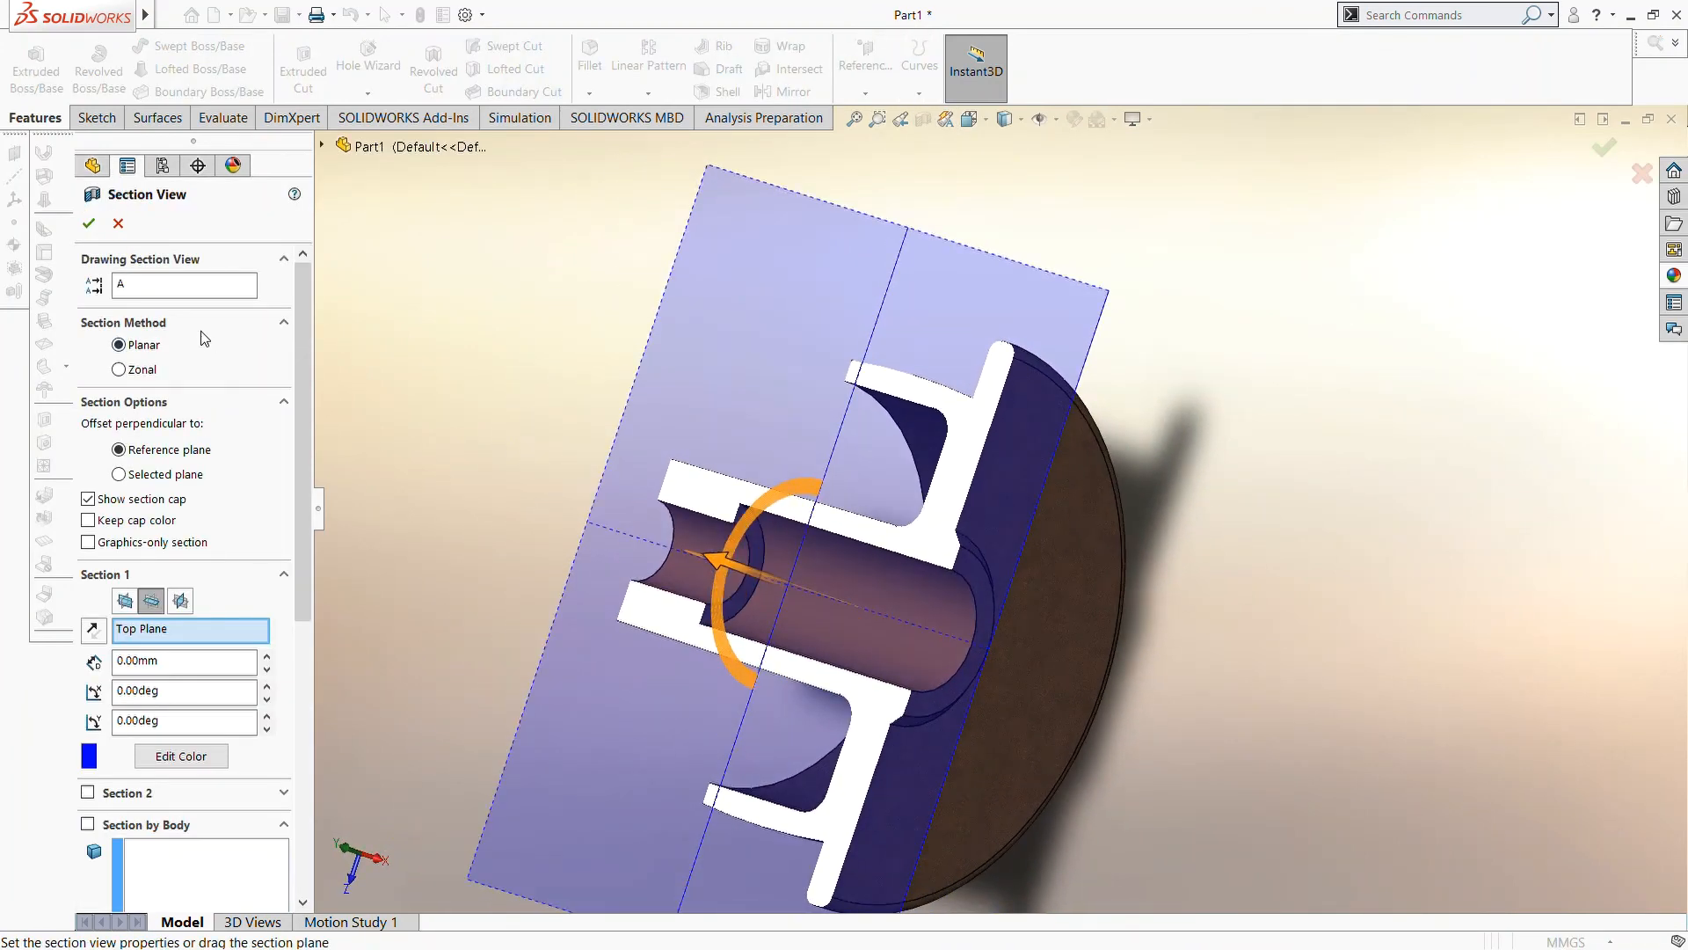
left_click(88, 222)
middle_click_drag(534, 383, 684, 452)
scroll(757, 473, "up", 1)
scroll(757, 473, "down", 2)
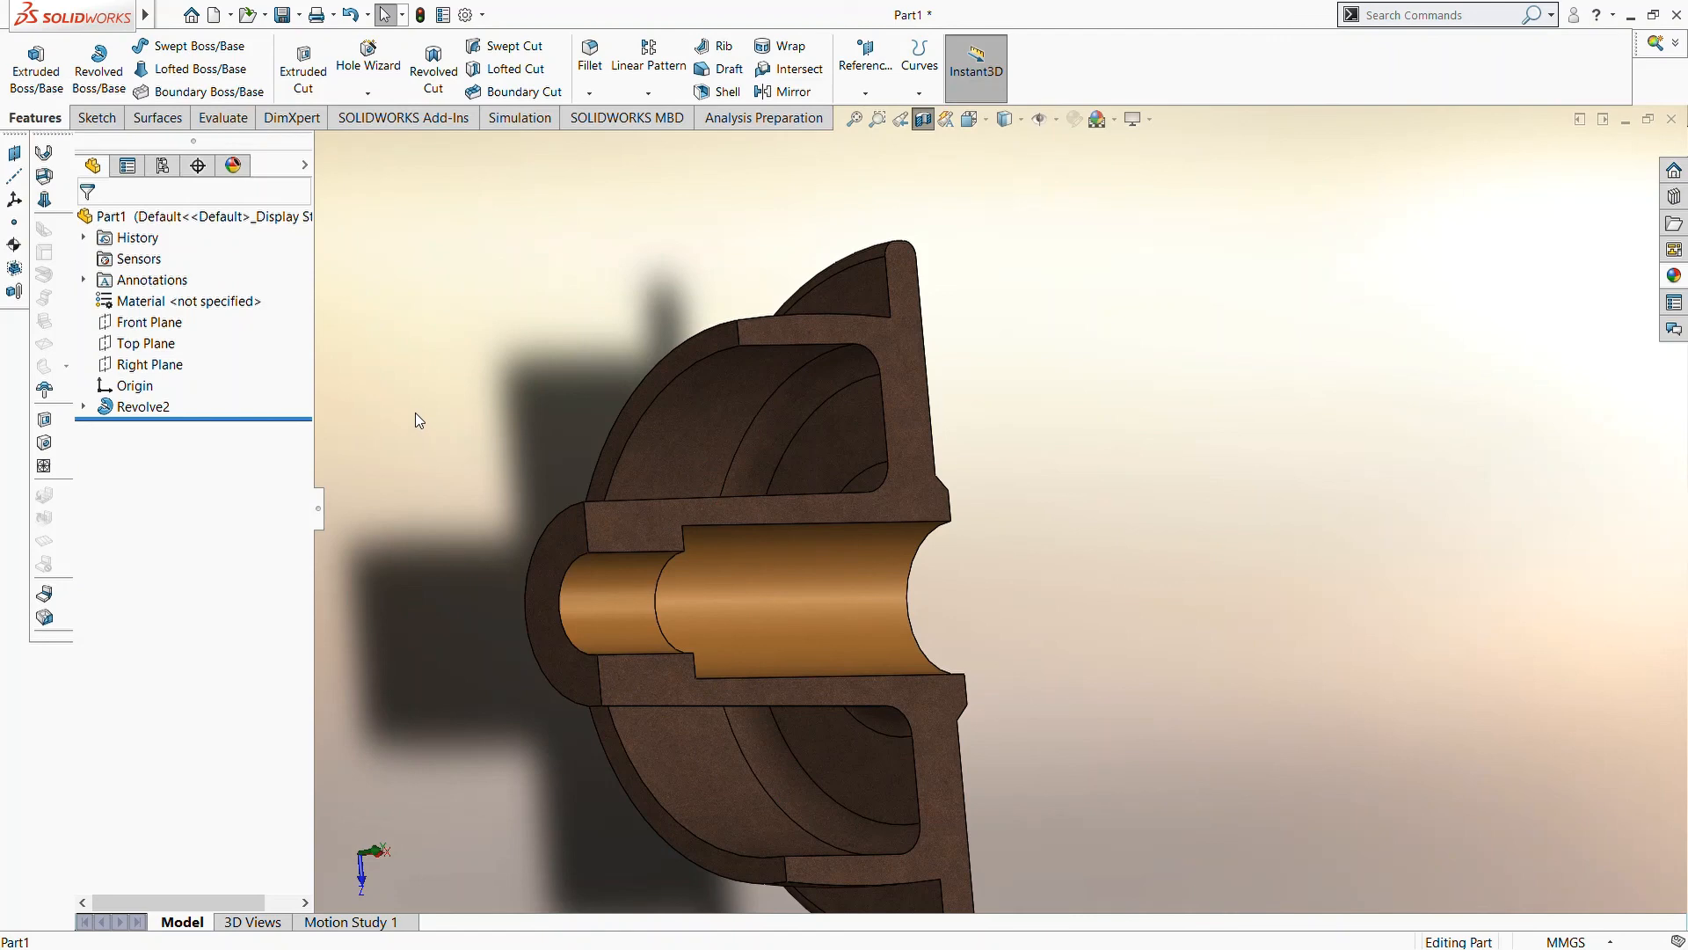
- Show the sectioned part in the Isometric view and look at it close up
key("space")
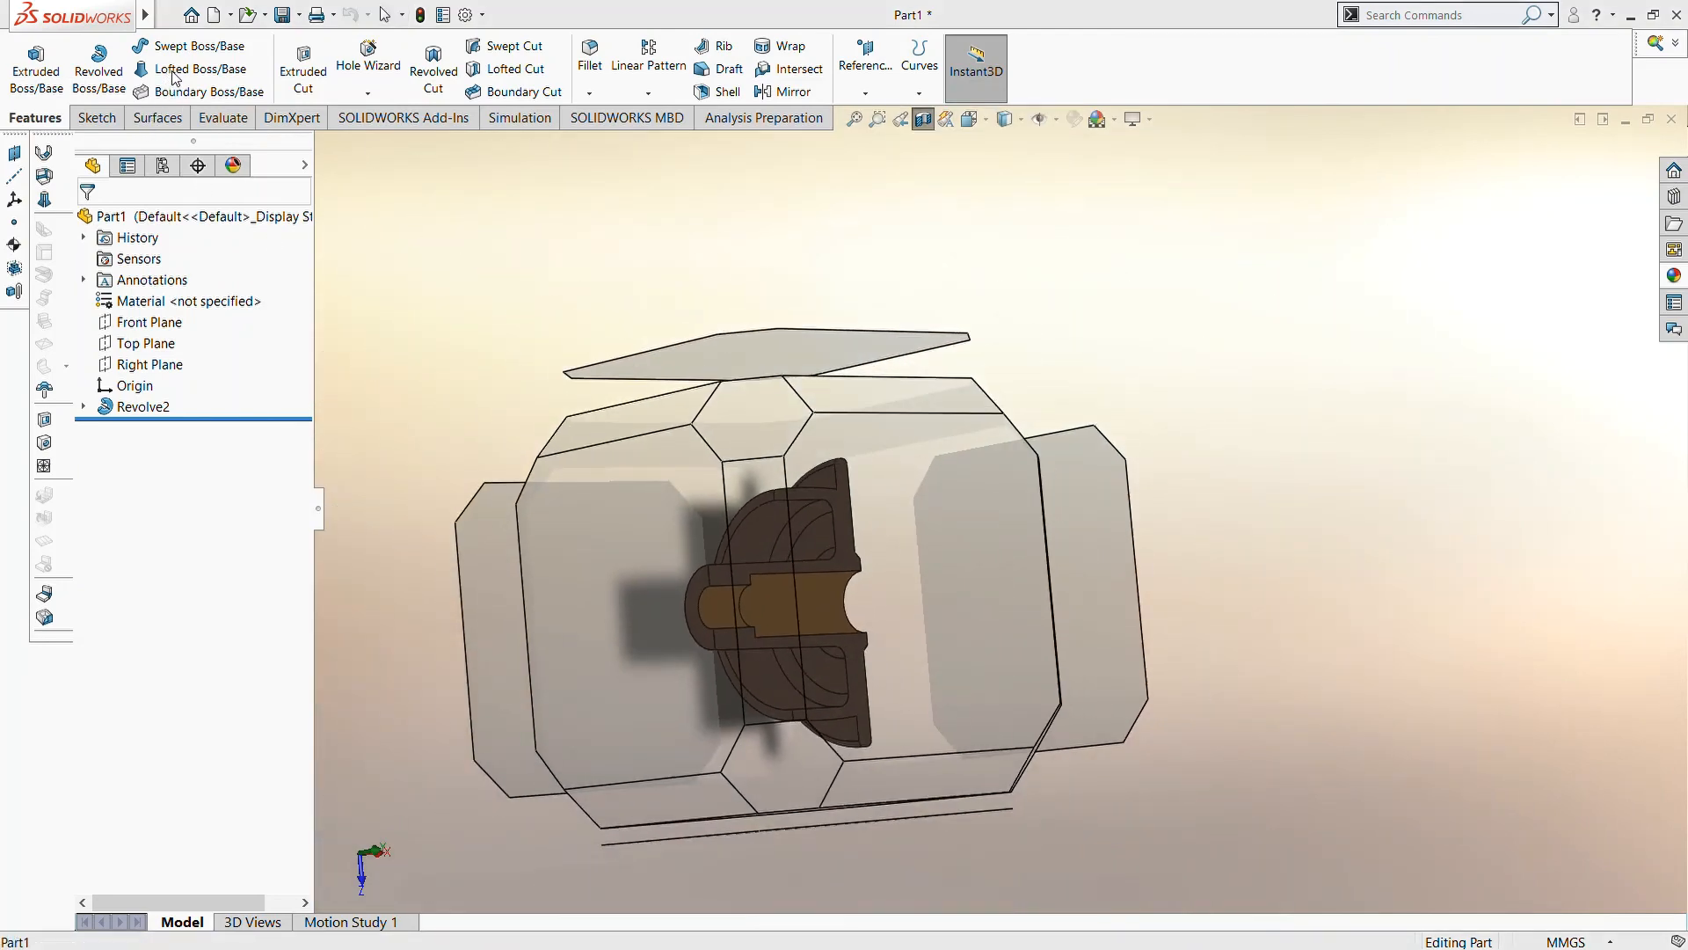
left_click(192, 122)
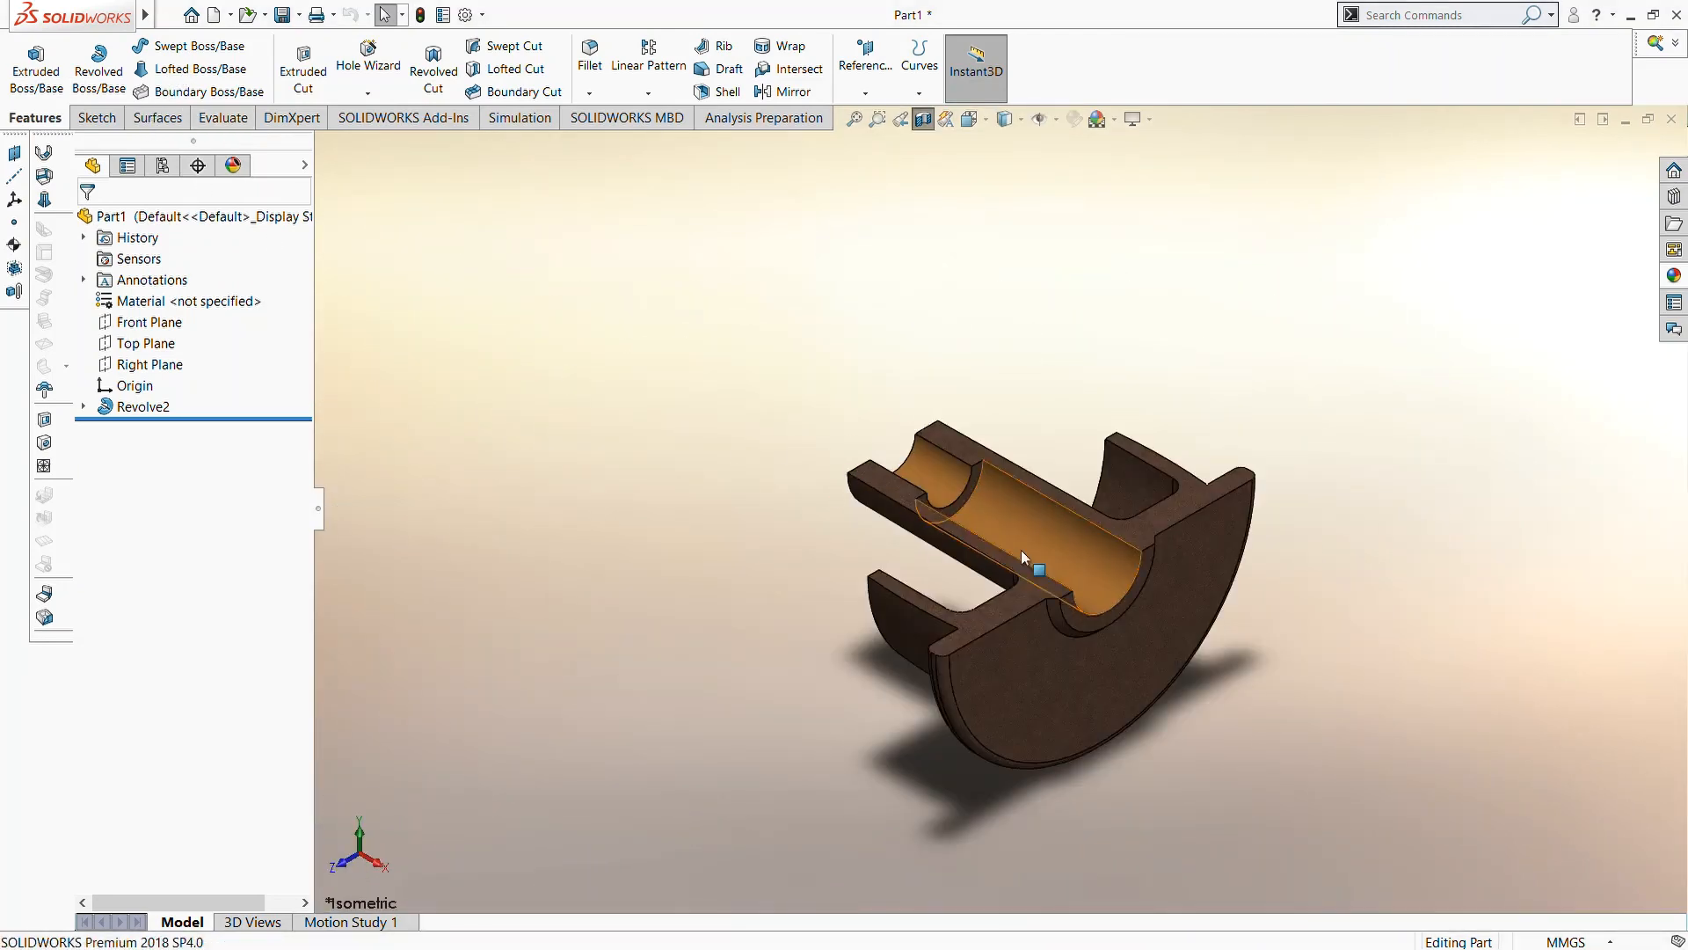
scroll(1023, 541, "down", 5)
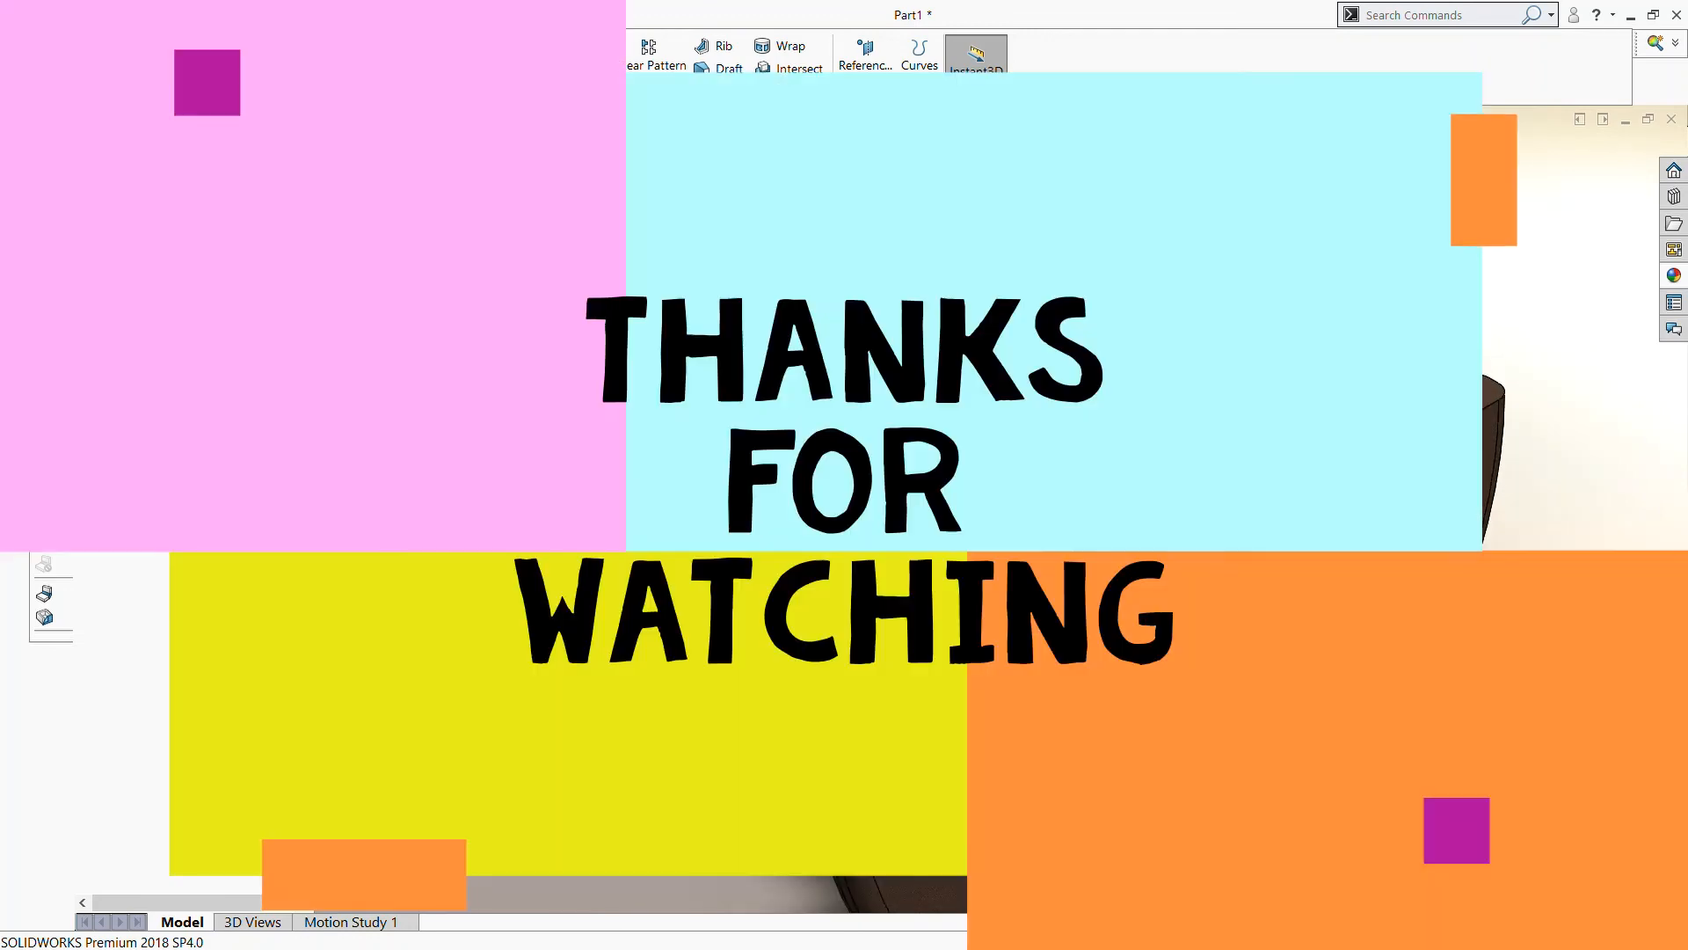